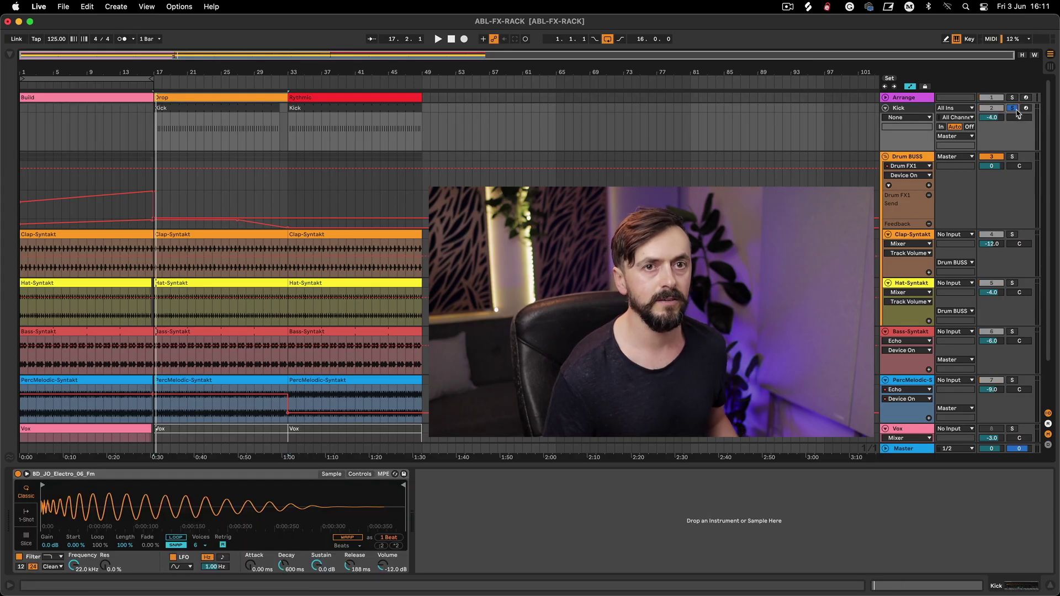
Audition the soloed Kick, and solo and play the Drum BUSS, from the start of the Drop section at bar 17.
left_click(188, 107)
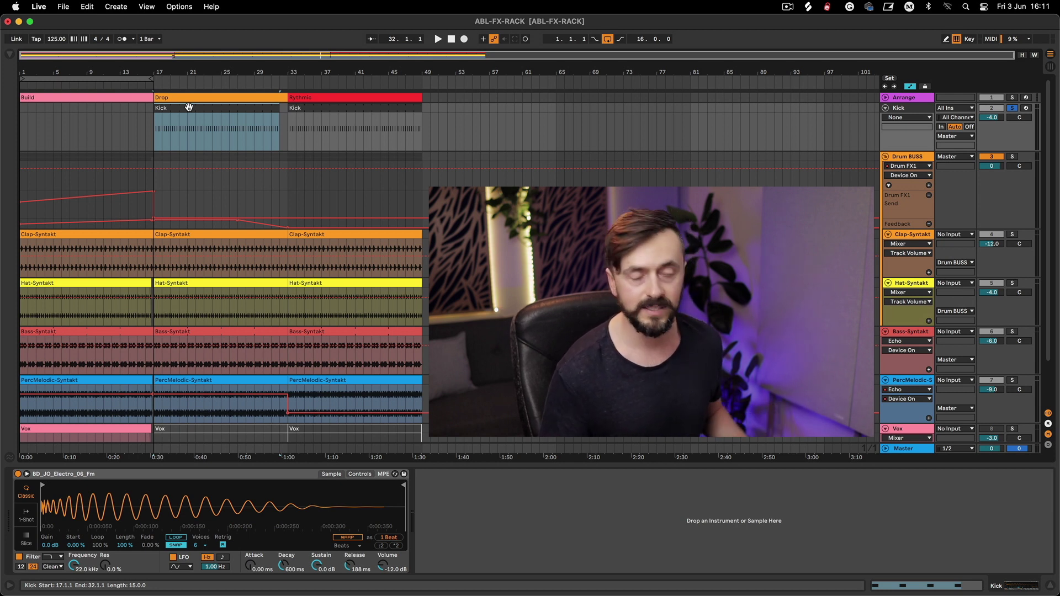
key("space")
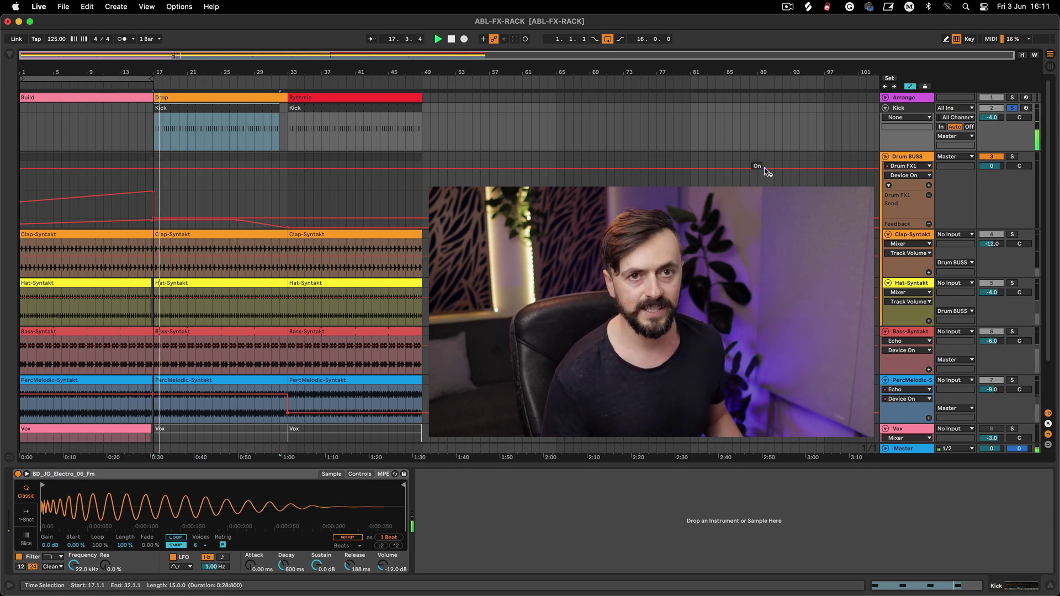
left_click(907, 157)
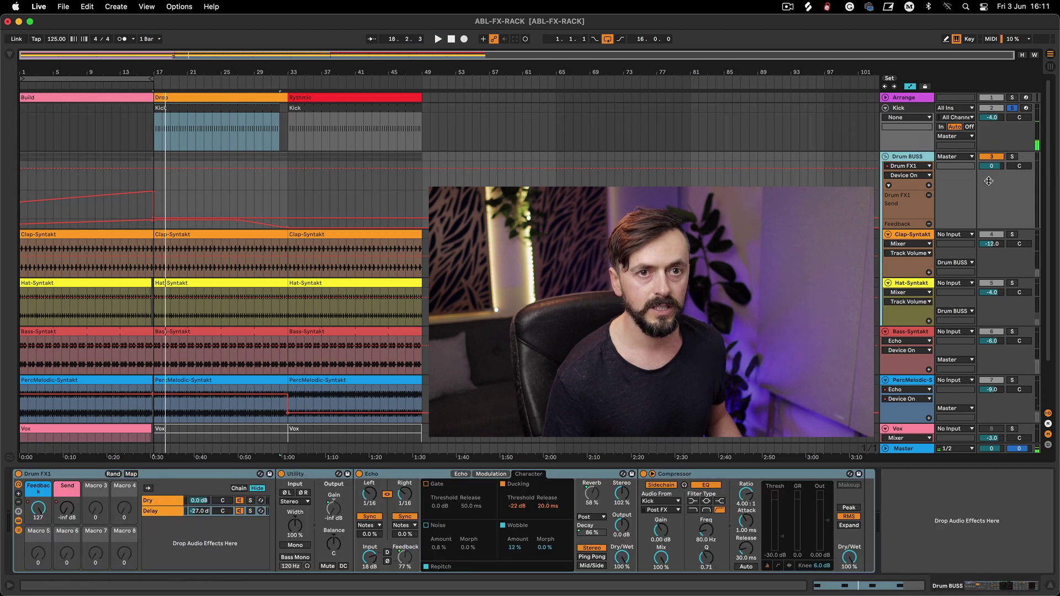
scroll(988, 181, "down", 2)
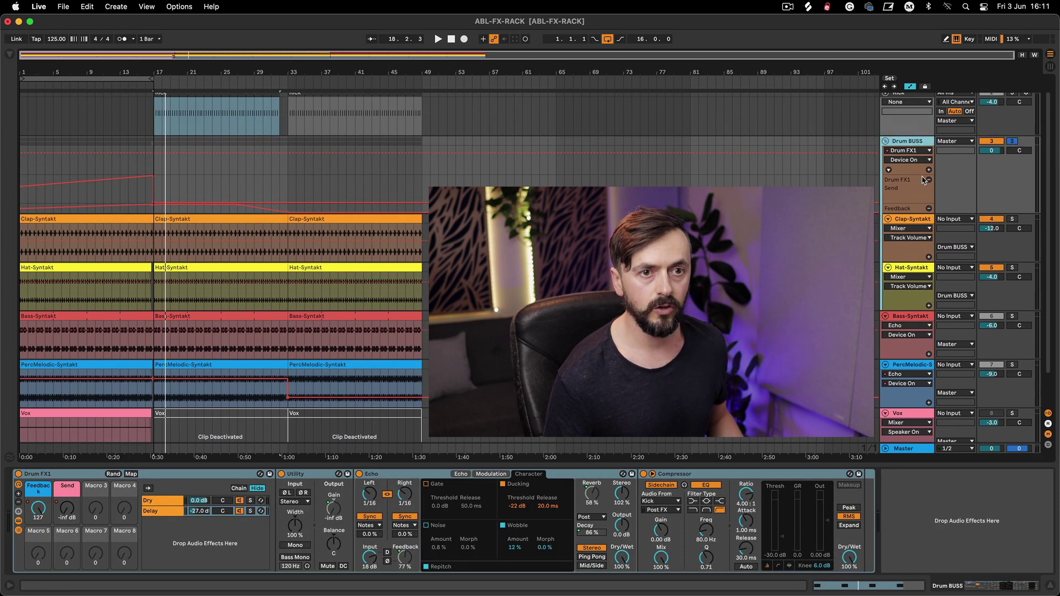
key("space")
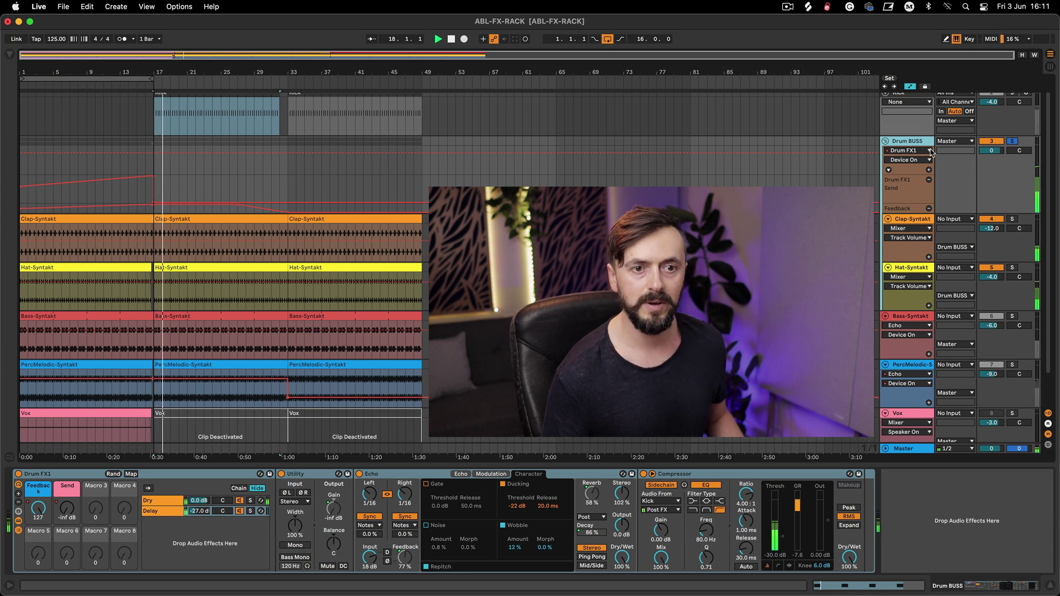
key("space")
Solo the Bass-Syntakt track and audition it with its effect chain on display from the start of the Drop.
scroll(899, 278, "down", 5)
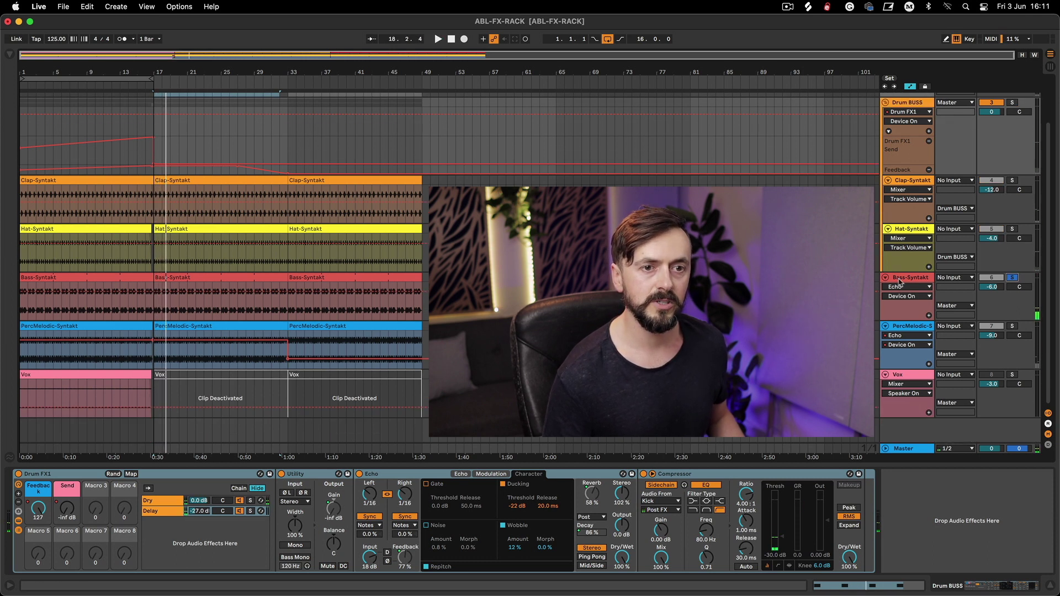
left_click(900, 278)
key("space")
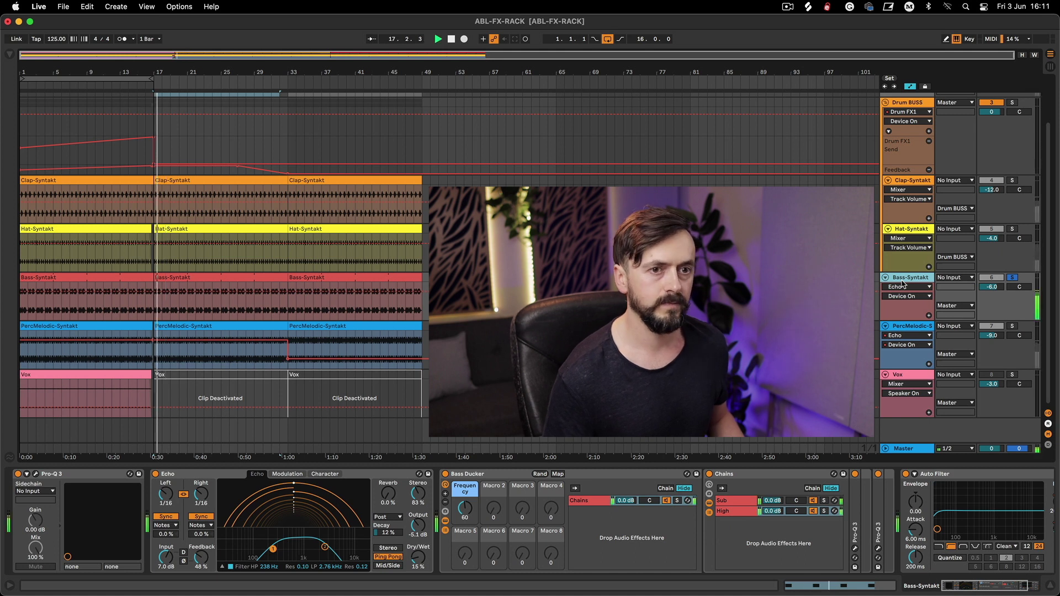
key("space")
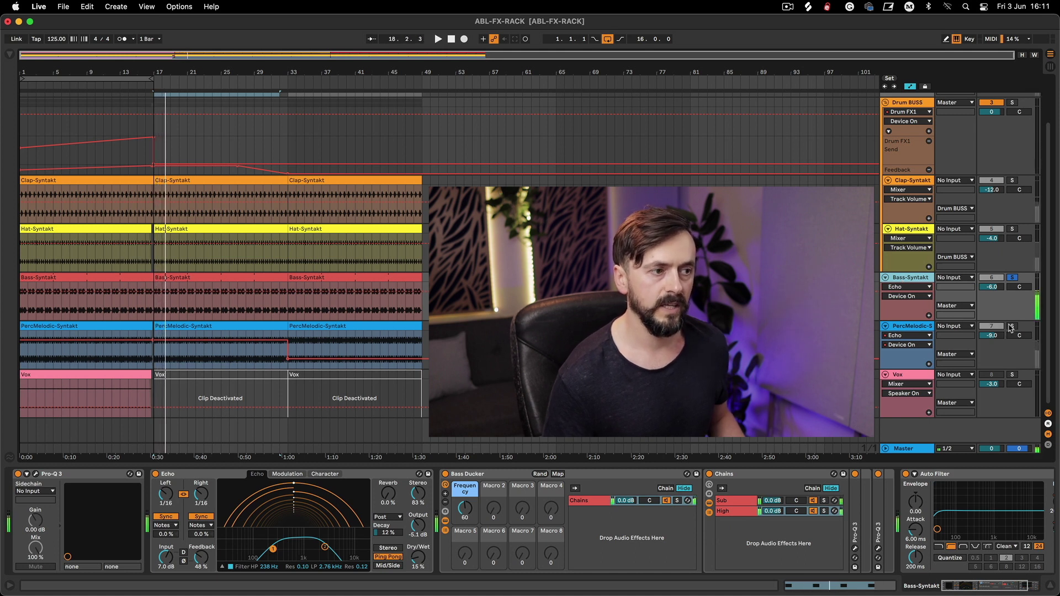
Audition the PercMelodic-Syntakt track soloed in the Drop, and the Vox track soloed from bar 12.
left_click(1012, 326)
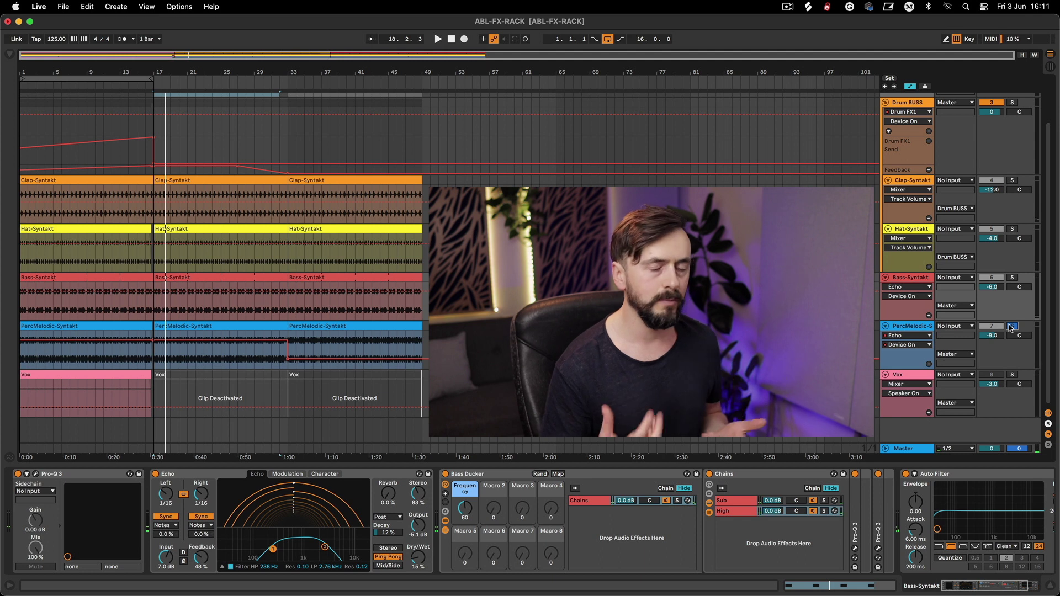
key("space")
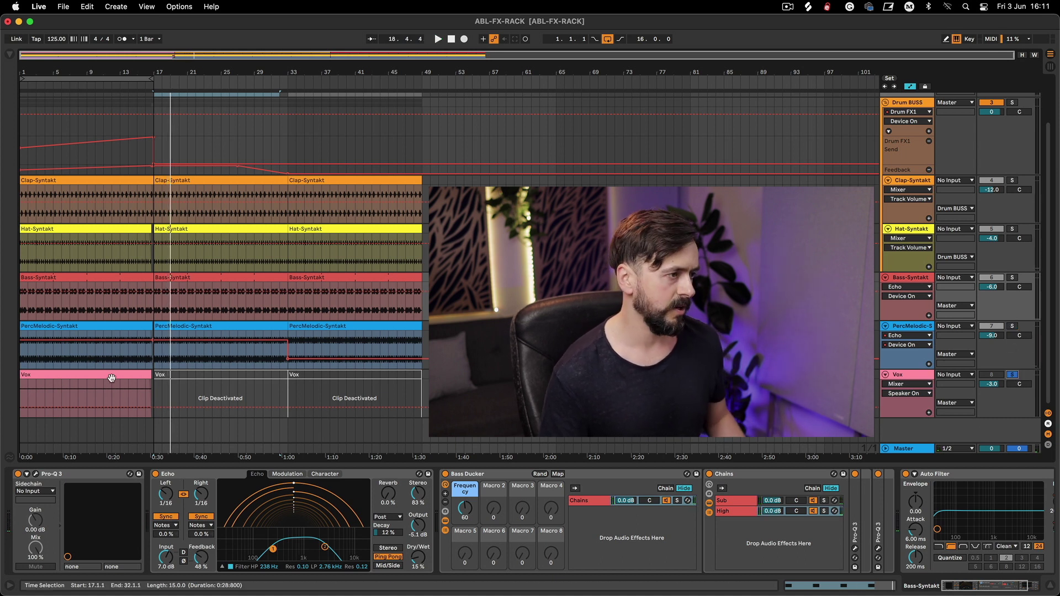
left_click(112, 395)
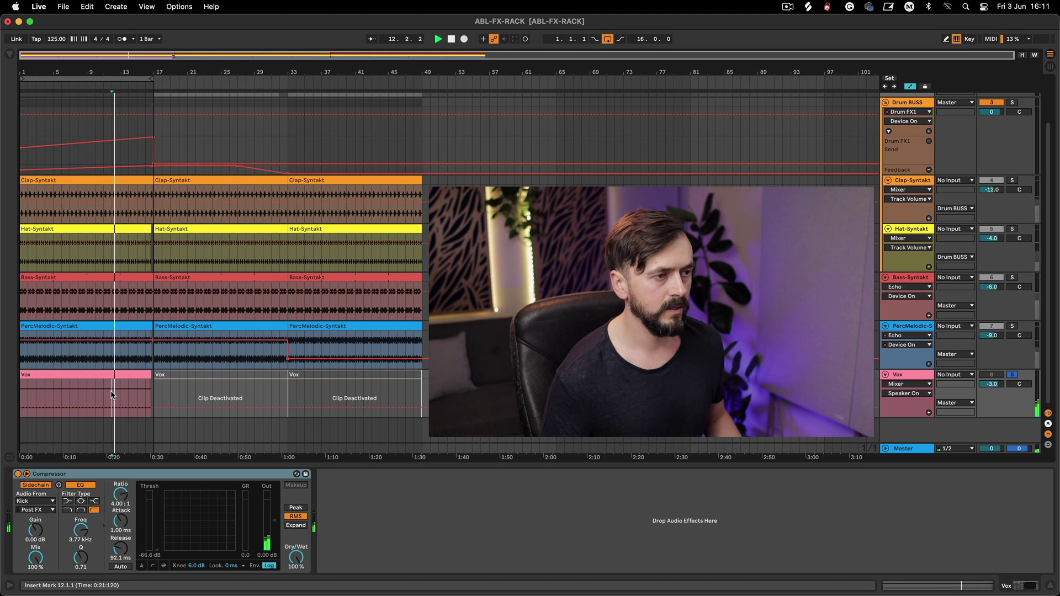
key("space")
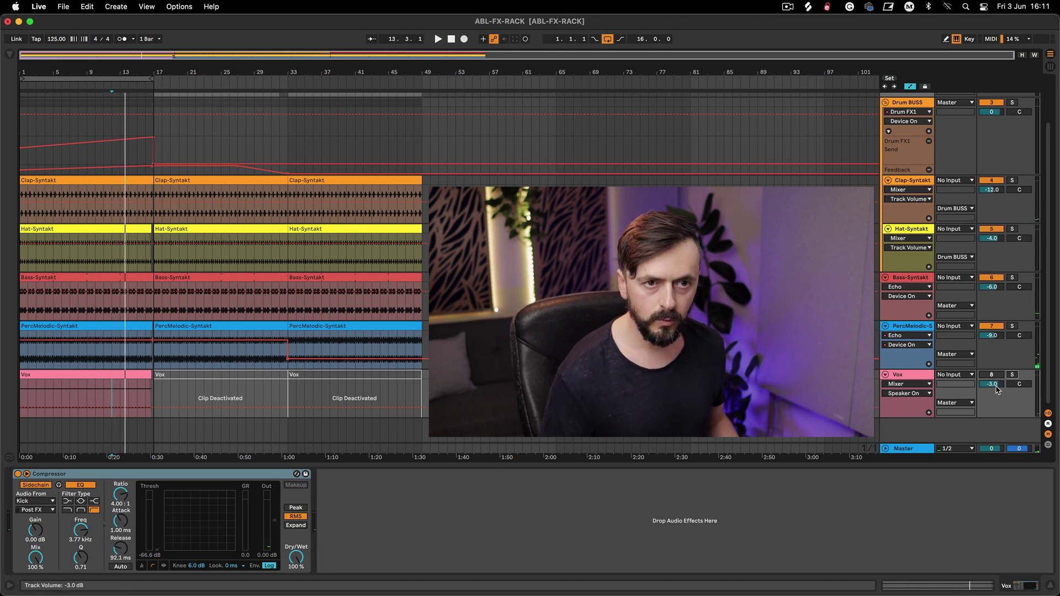
Display the Drum FX1 rack and the rest of the effects on the Drum BUSS track.
scroll(980, 365, "up", 3)
left_click(919, 157)
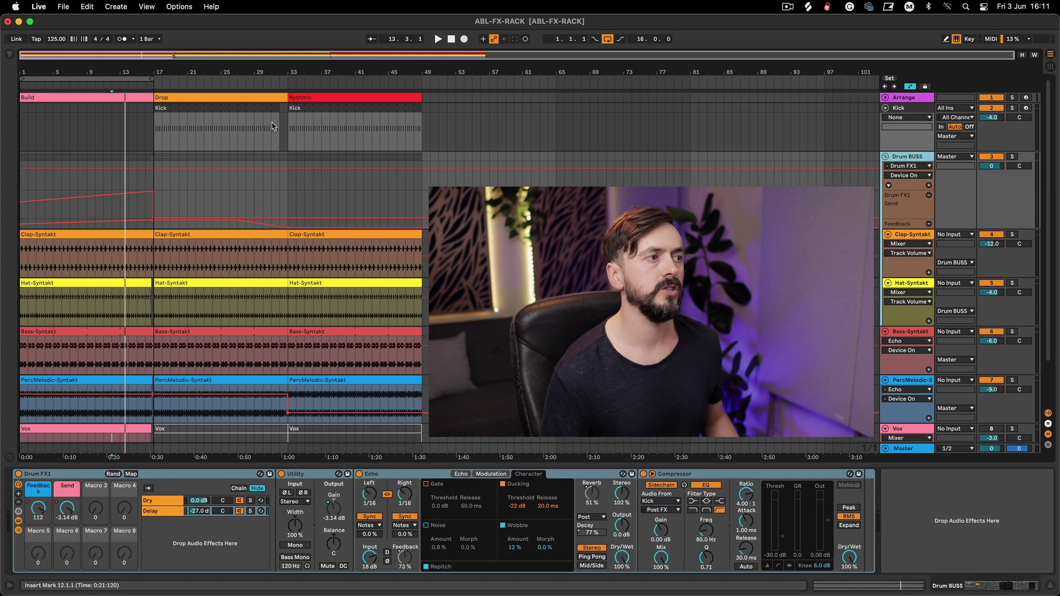
right_click(73, 551)
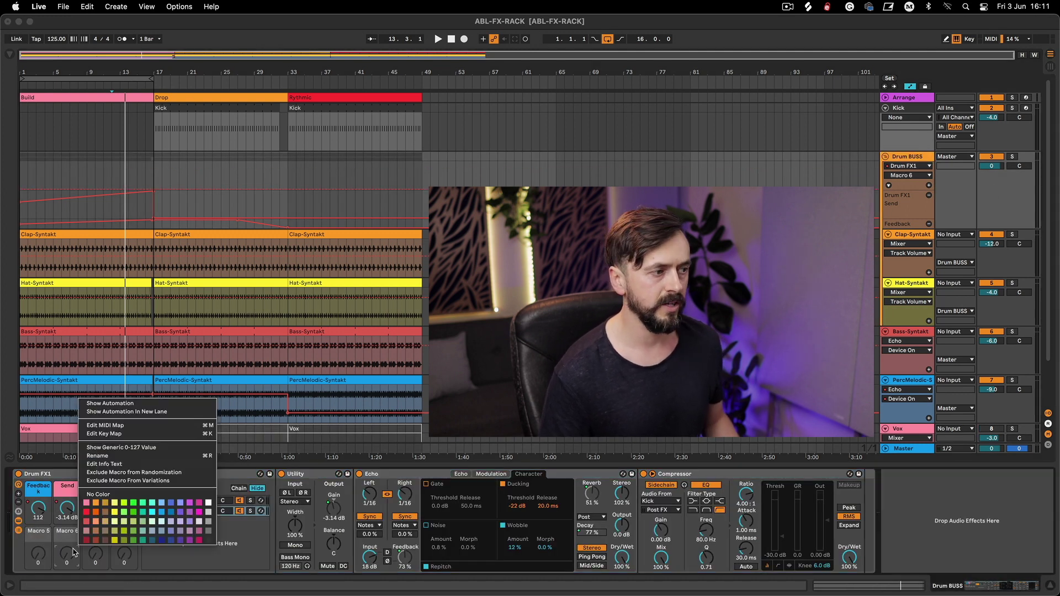
left_click(57, 476)
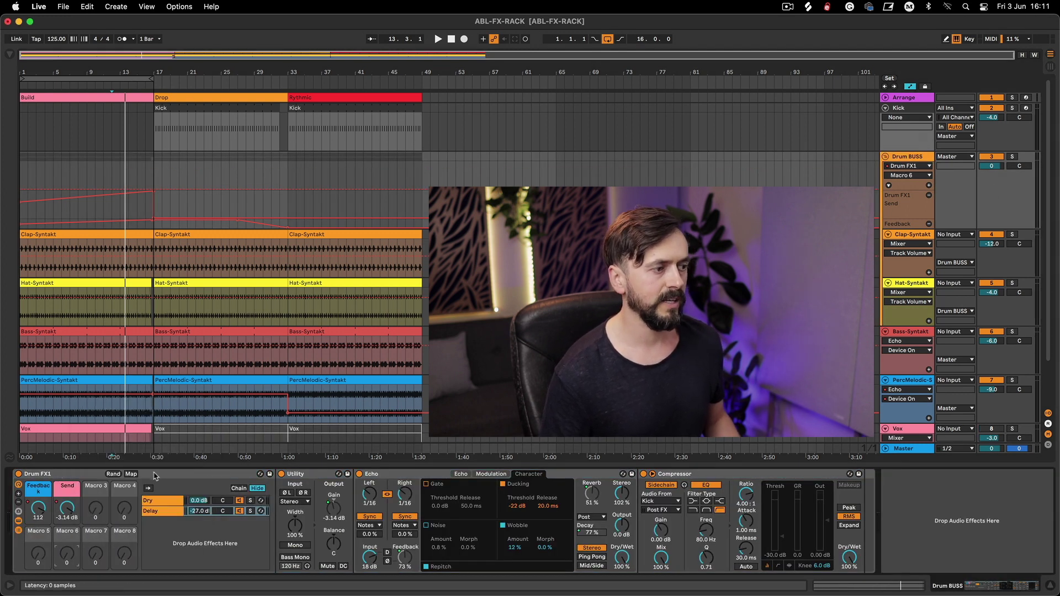
left_click(155, 476)
Play the Drum BUSS soloed from bar 13 through the transition into the Drop, and turn off the arrangement loop.
left_click(129, 205)
left_click_drag(163, 57, 257, 184)
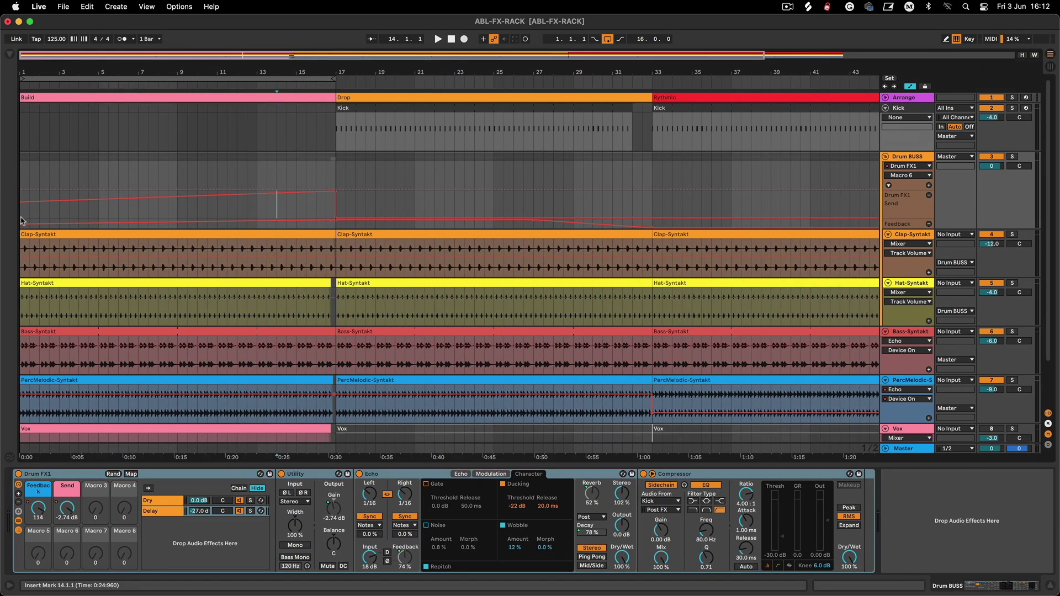
left_click(257, 210)
key("space")
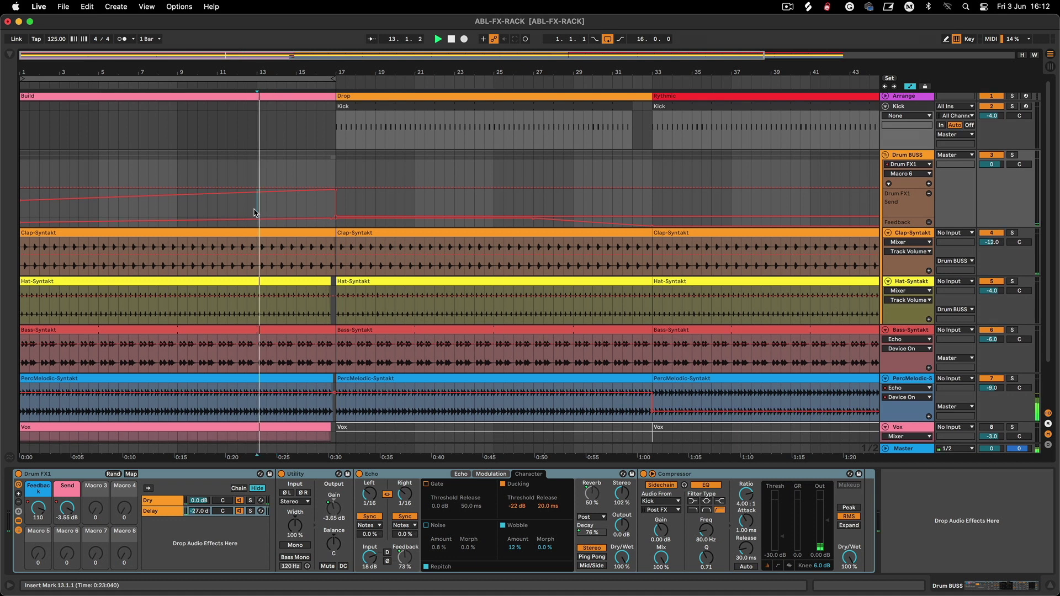
left_click(1012, 157)
scroll(1012, 161, "down", 1)
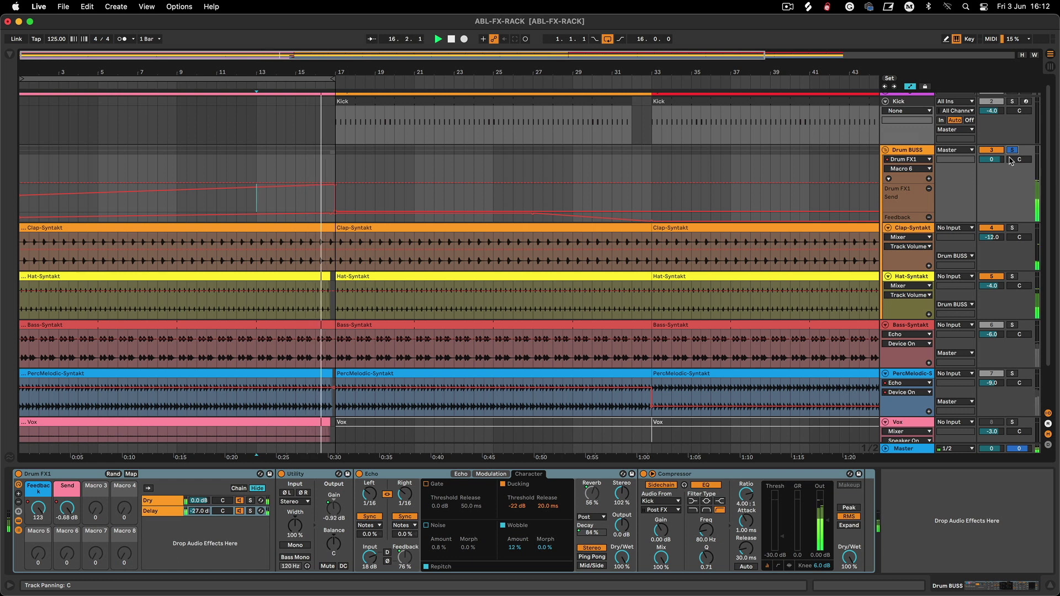
left_click(607, 39)
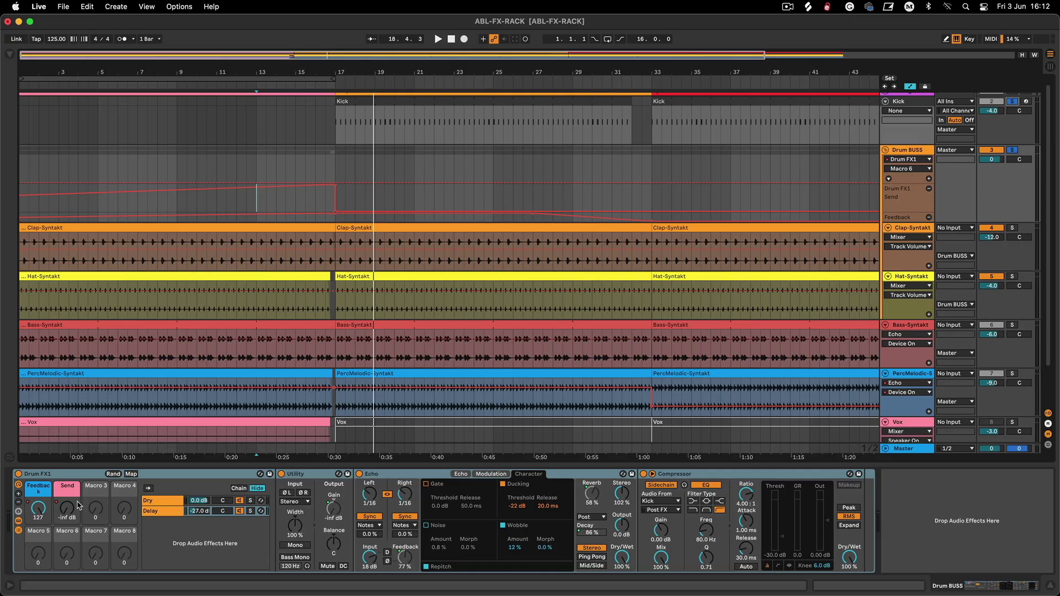
Show the Feedback macro's automation on the Drum BUSS track and open the Drum FX1 rack's macro mappings.
left_click(45, 512)
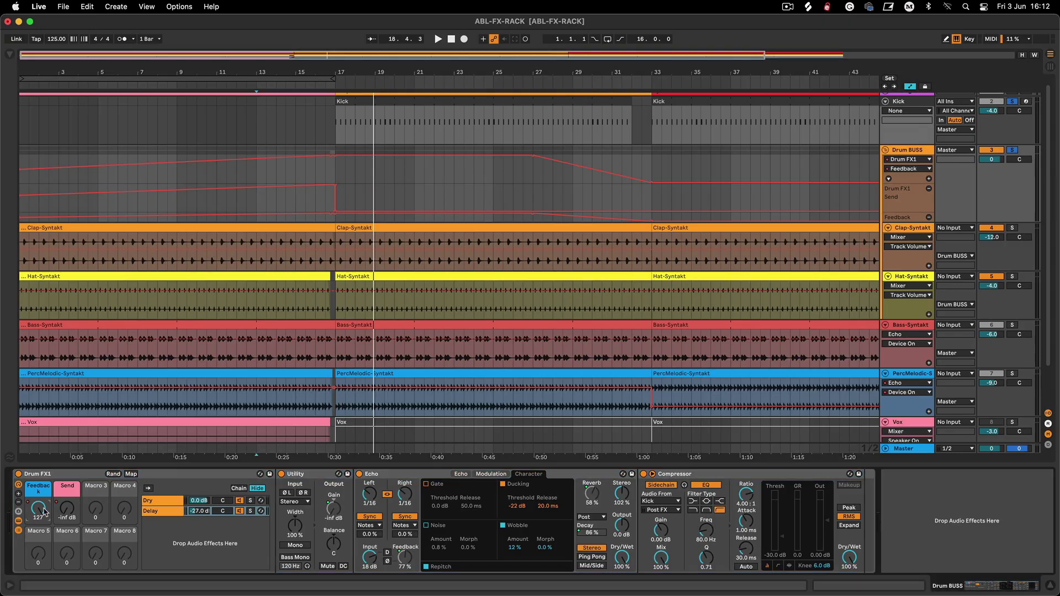
left_click(131, 474)
left_click(10, 56)
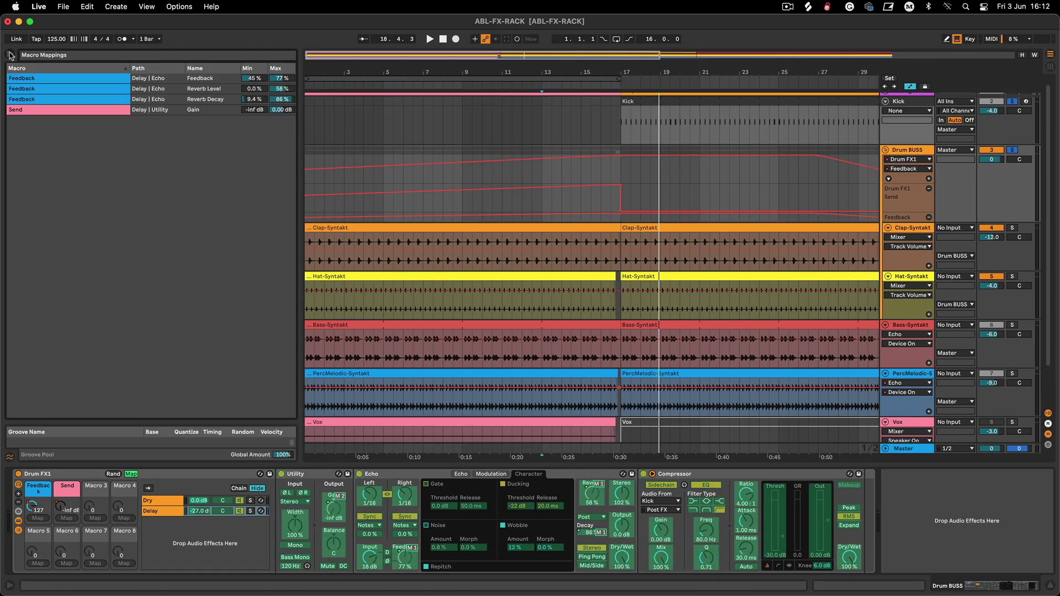
Examine the Feedback macro's Echo mappings (Feedback, Reverb Level, Reverb Decay) and the Send macro's Utility Gain mapping with their ranges.
left_click(50, 80)
left_click(54, 90)
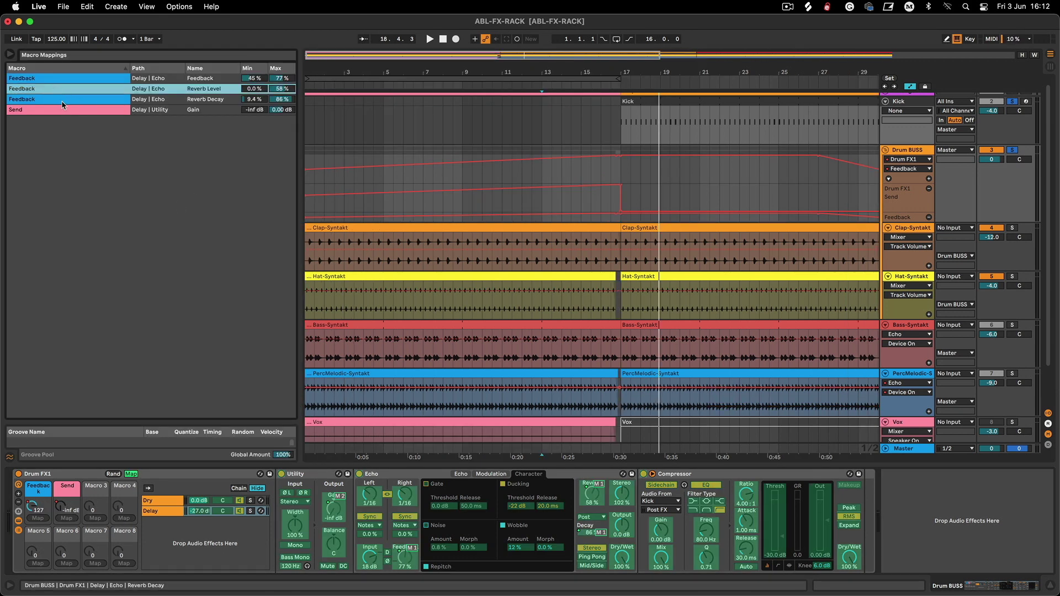
left_click(61, 101)
left_click(67, 112)
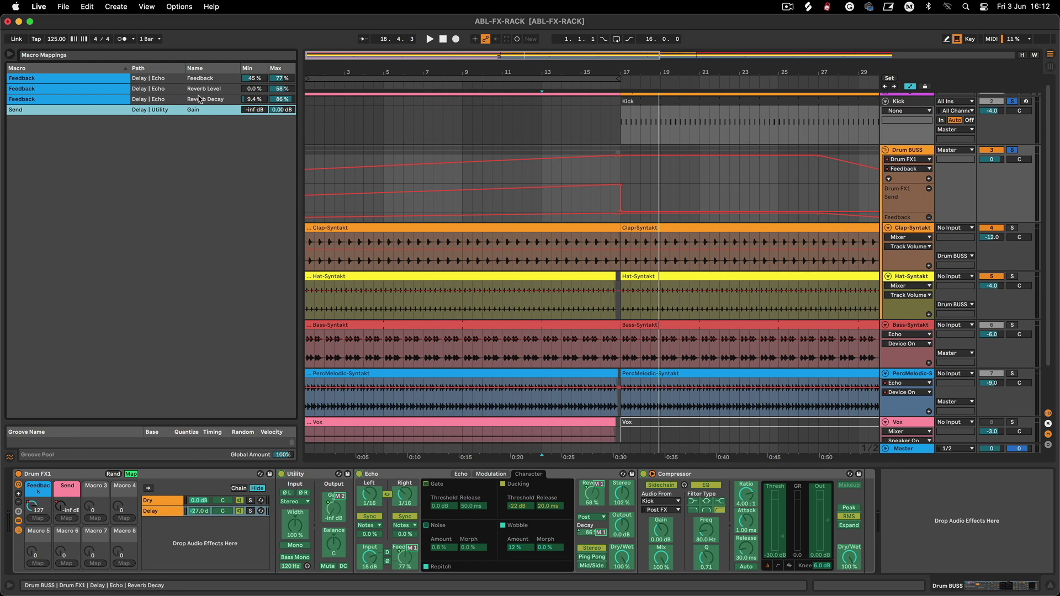
left_click(88, 100)
left_click(75, 89)
left_click(70, 78)
left_click(73, 90)
left_click(76, 100)
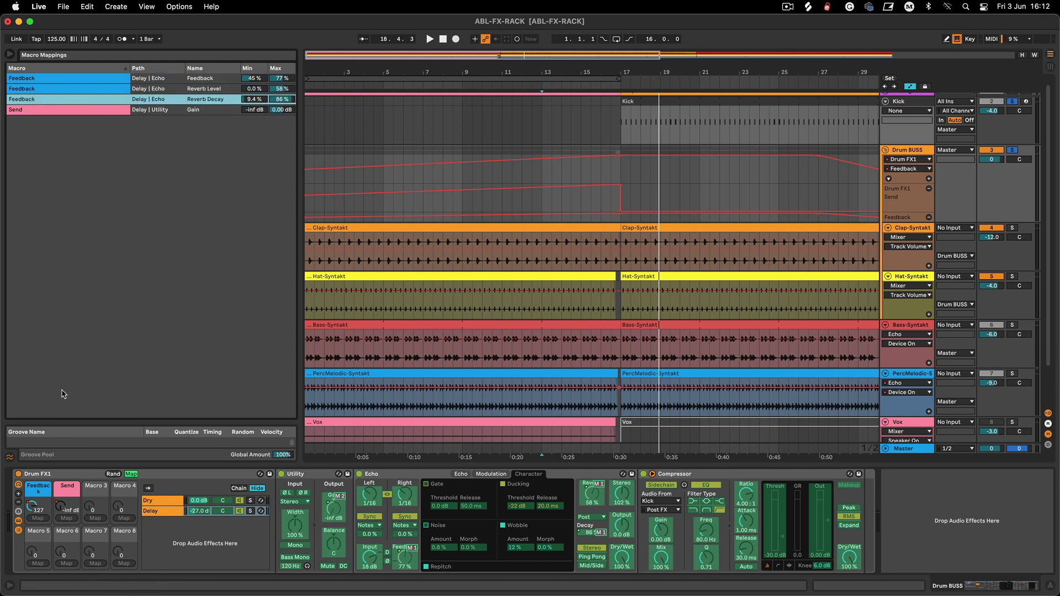
left_click(85, 110)
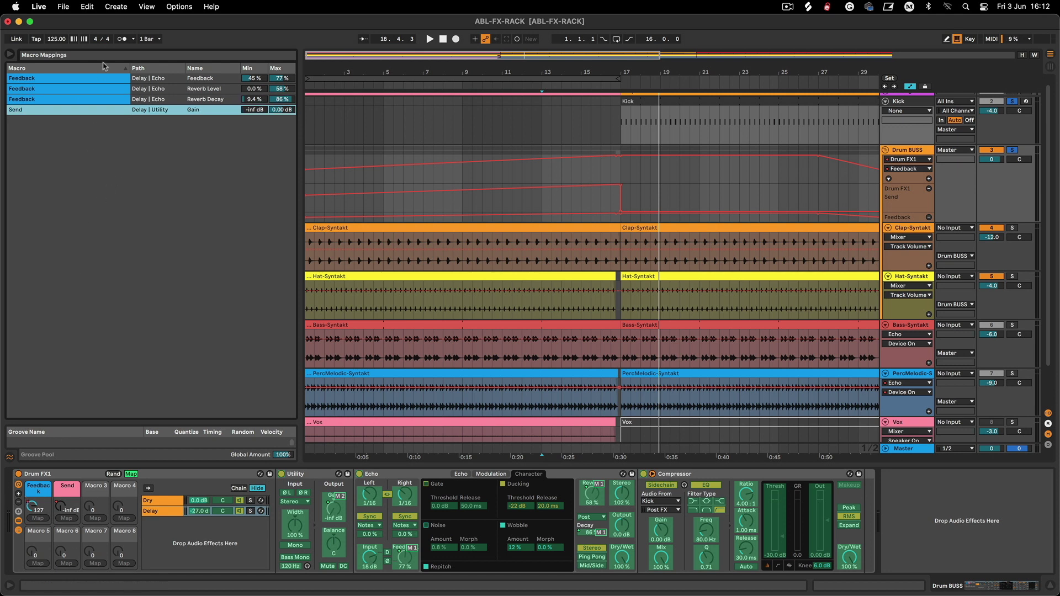
left_click(84, 87)
left_click(85, 81)
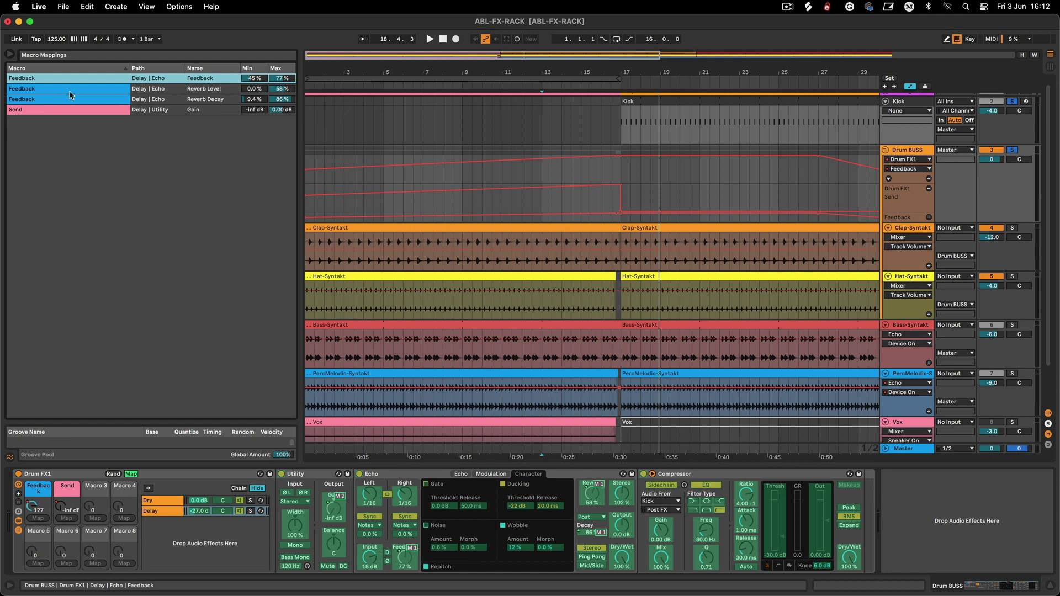
left_click(81, 98)
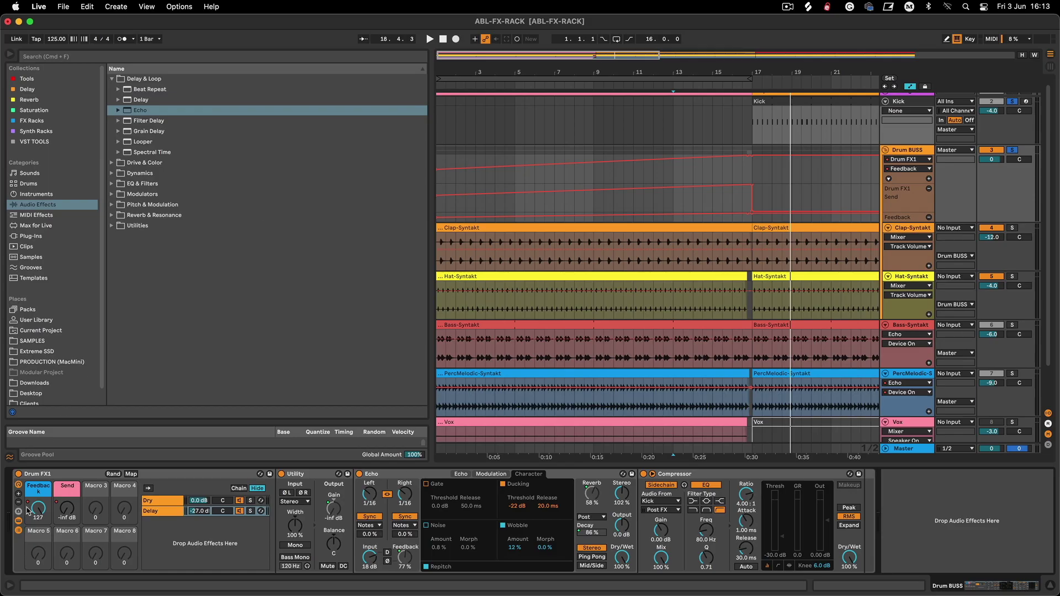
Play from bar 13 while sweeping the Feedback macro from 0 to 127 and cutting Send to -inf dB, and re-enable the overridden automation.
left_click_drag(28, 511, 28, 513)
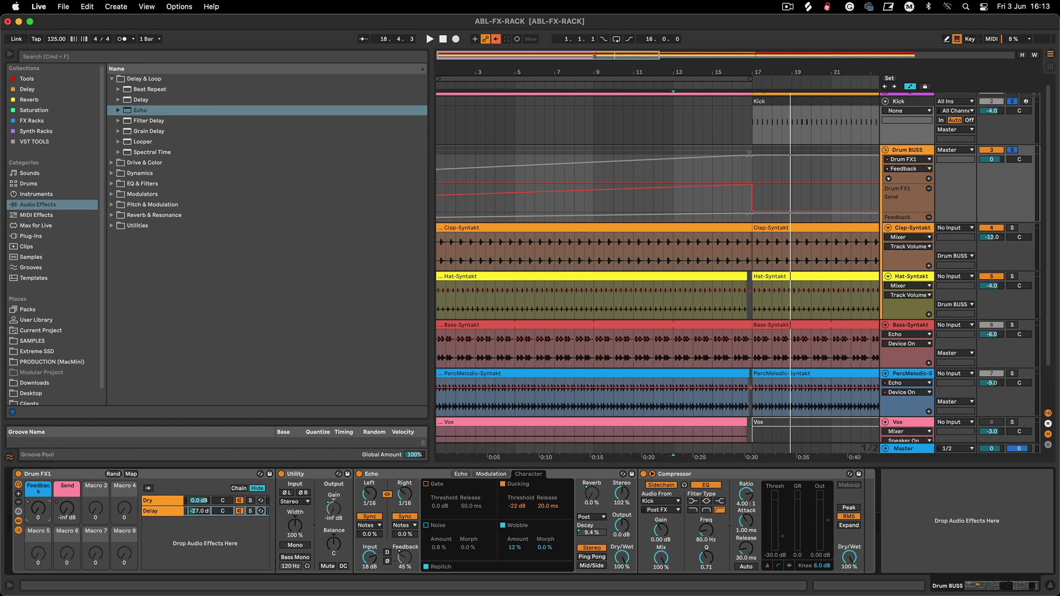
key("space")
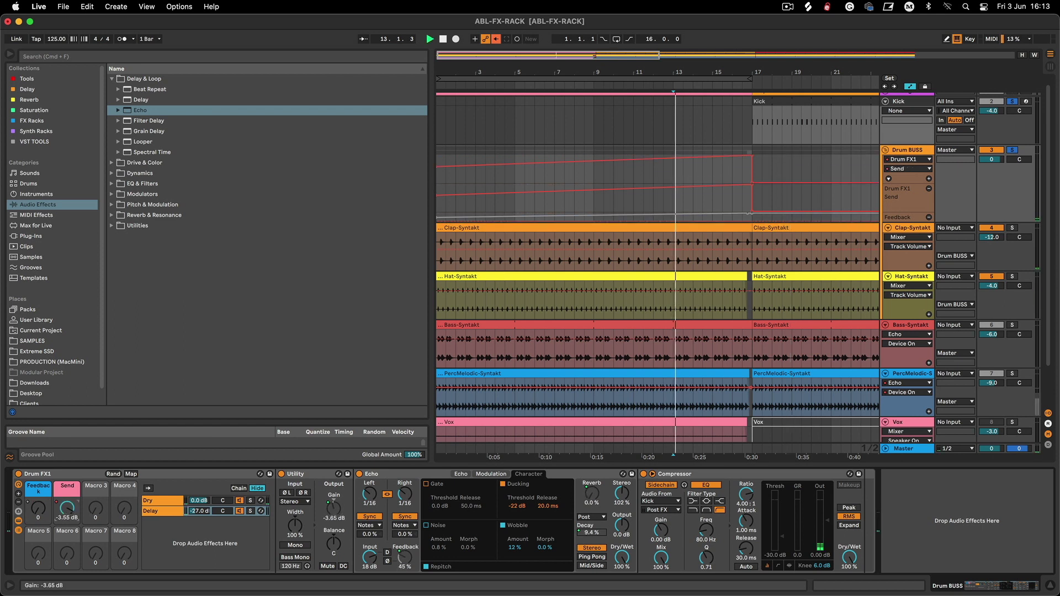
left_click_drag(38, 509, 38, 439)
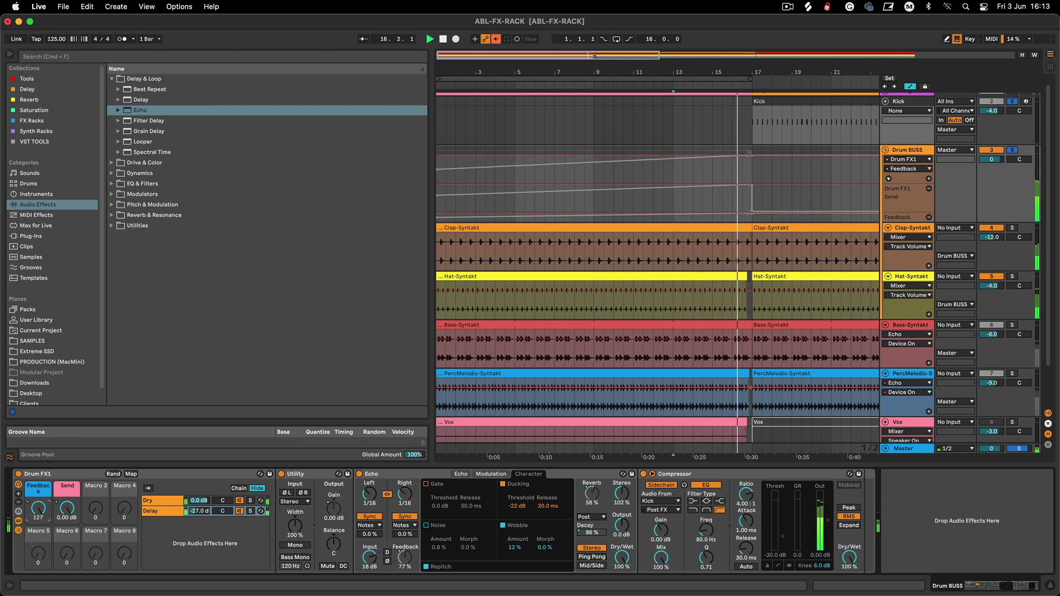
left_click_drag(67, 510, 62, 541)
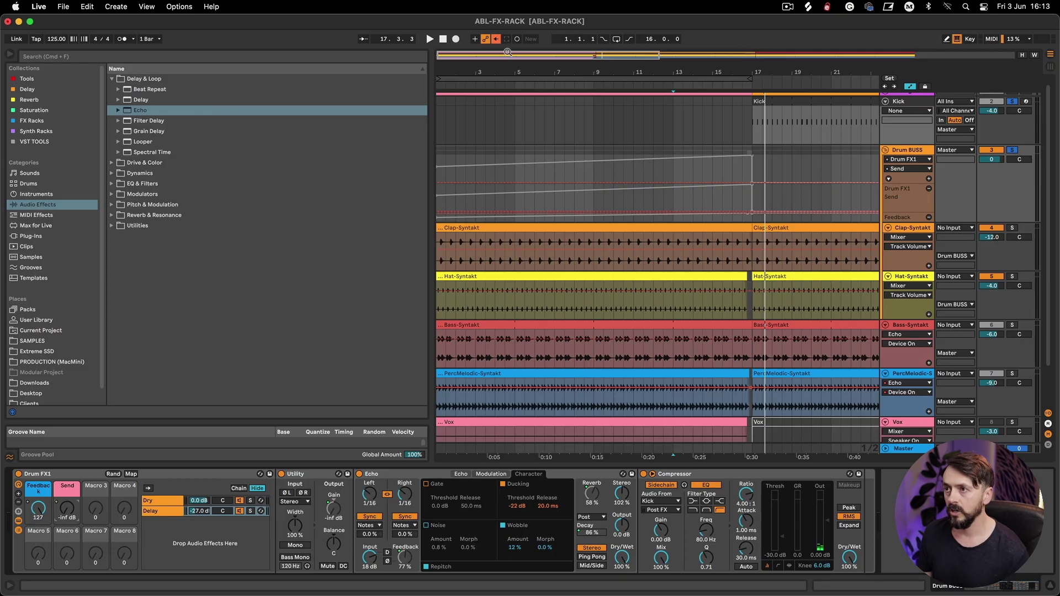
left_click(496, 39)
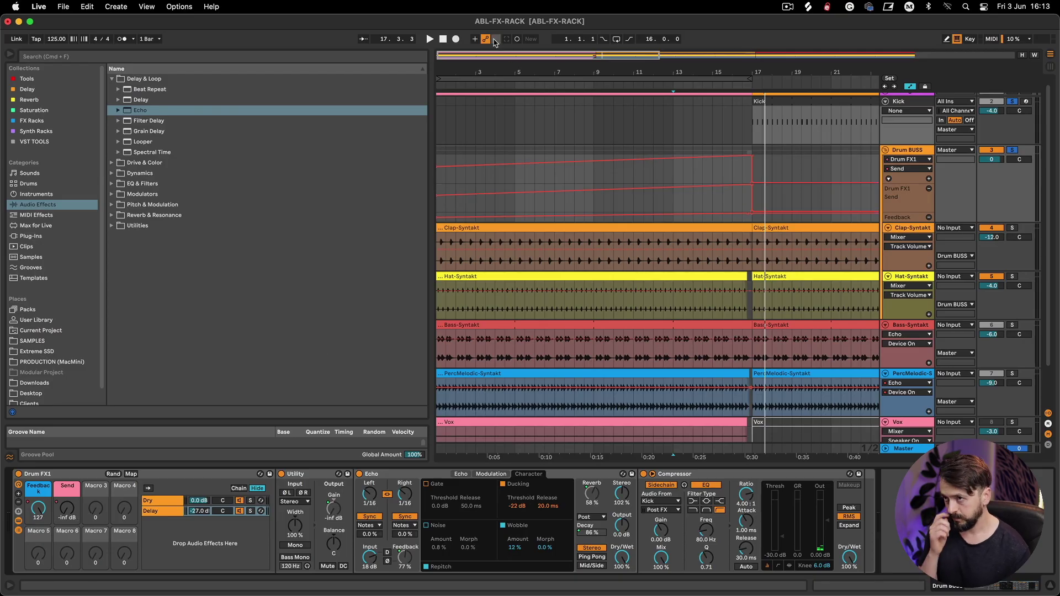
Collapse and deactivate the Drum FX1 rack, and add an Echo audio effect after it on the Drum BUSS track.
double_click(77, 474)
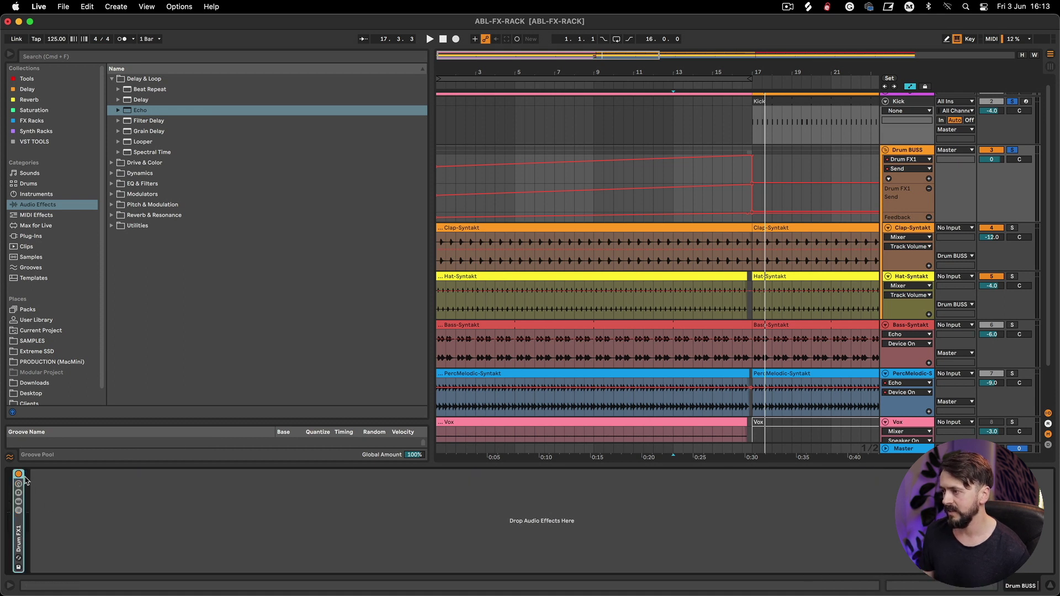
left_click(102, 514)
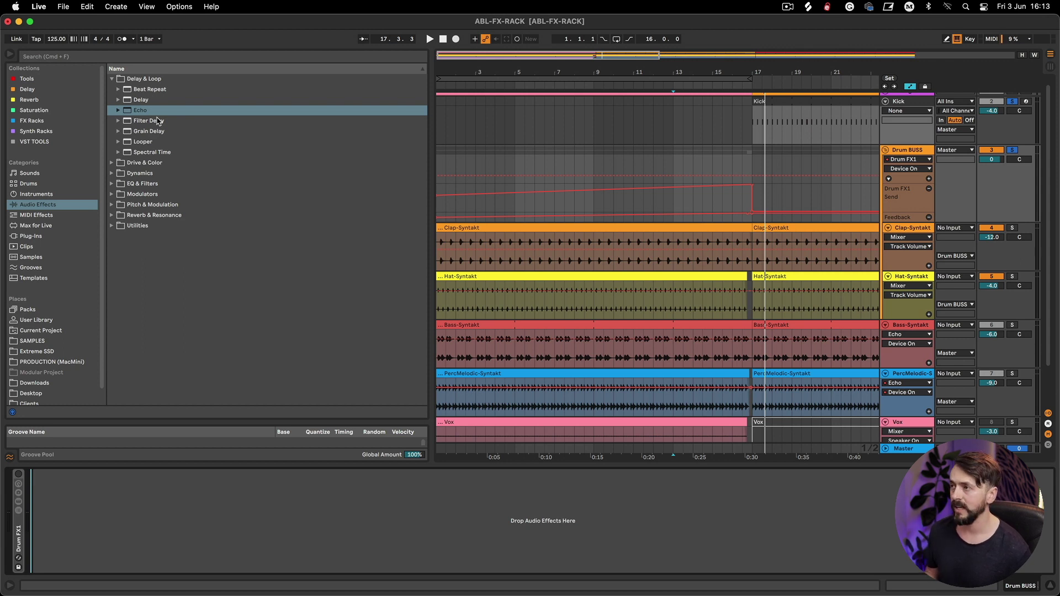
double_click(142, 111)
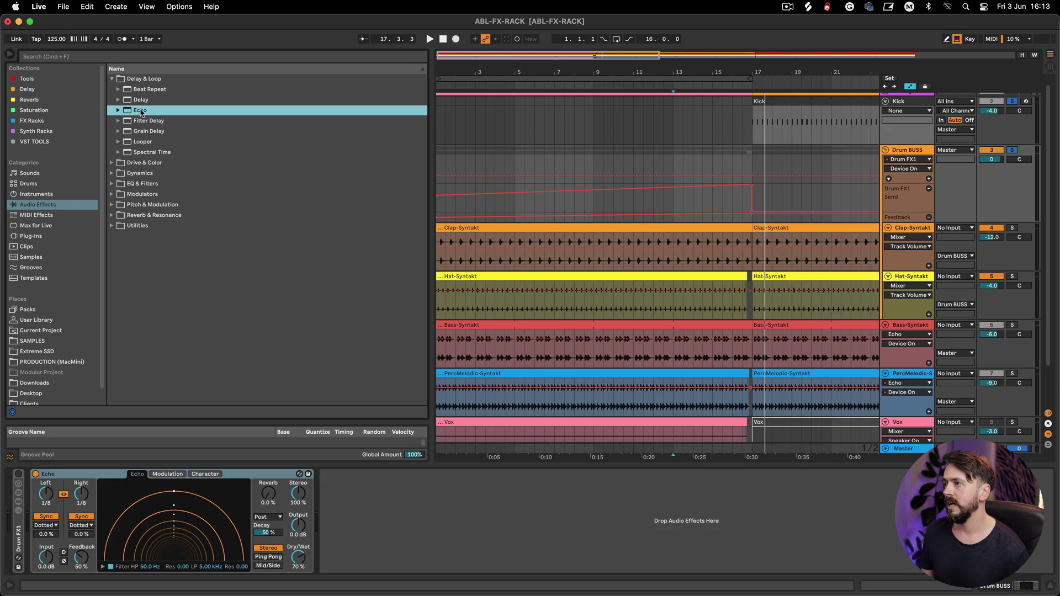
Select the looped section from bar 1 to 17, set Echo's Dry/Wet to 33 %, and start playback.
left_click(75, 477)
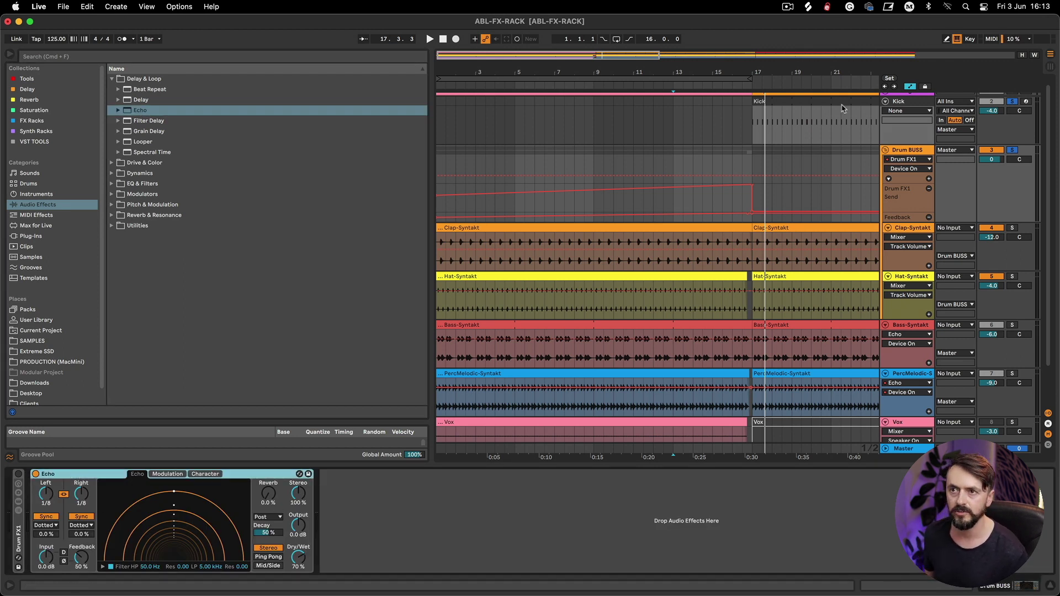
left_click(707, 79)
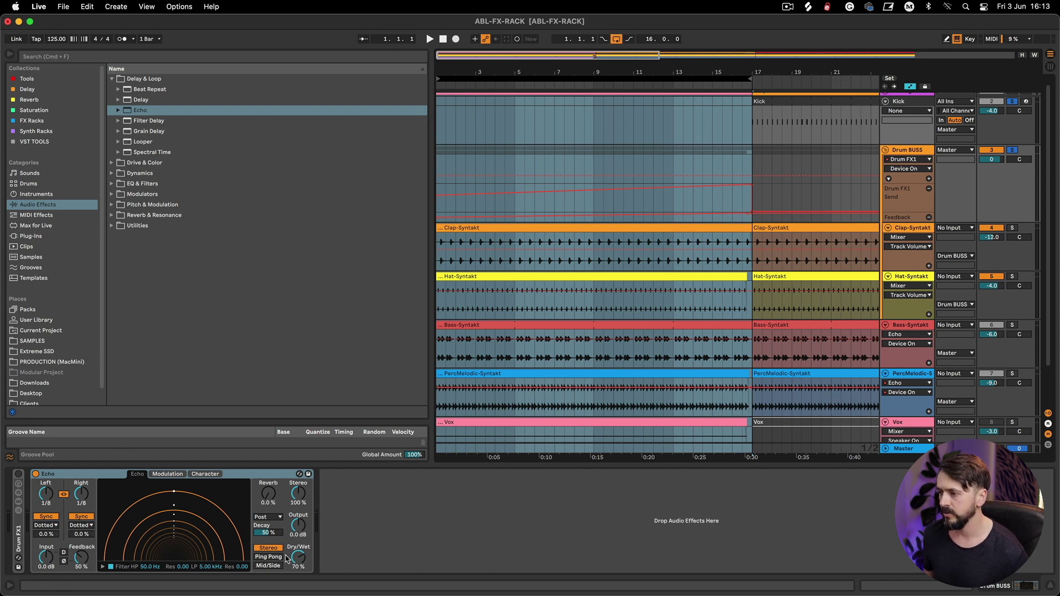
left_click_drag(298, 558, 298, 580)
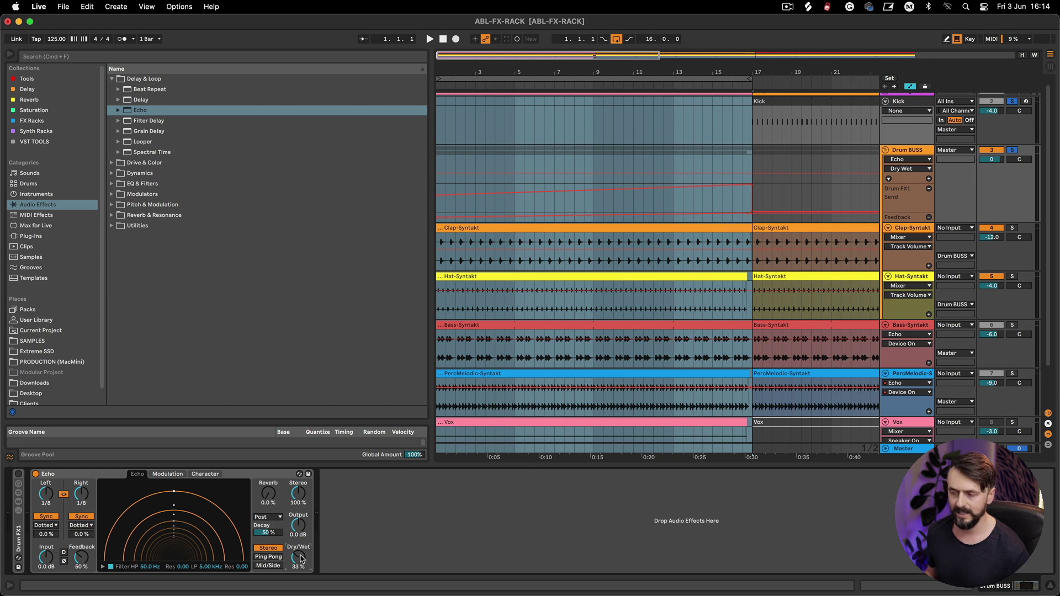
key("XF86AudioRaiseVolume")
key("space")
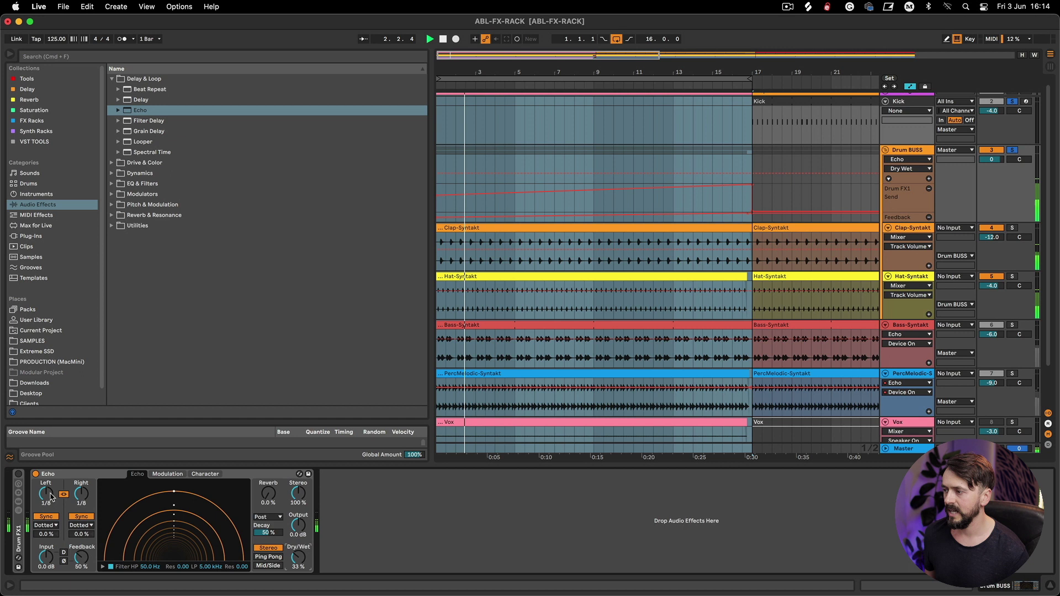
Set Echo's left and right delay times to 1/16 in Notes sync mode and the Feedback to 49 %.
left_click_drag(51, 497, 51, 505)
left_click(45, 525)
left_click(50, 538)
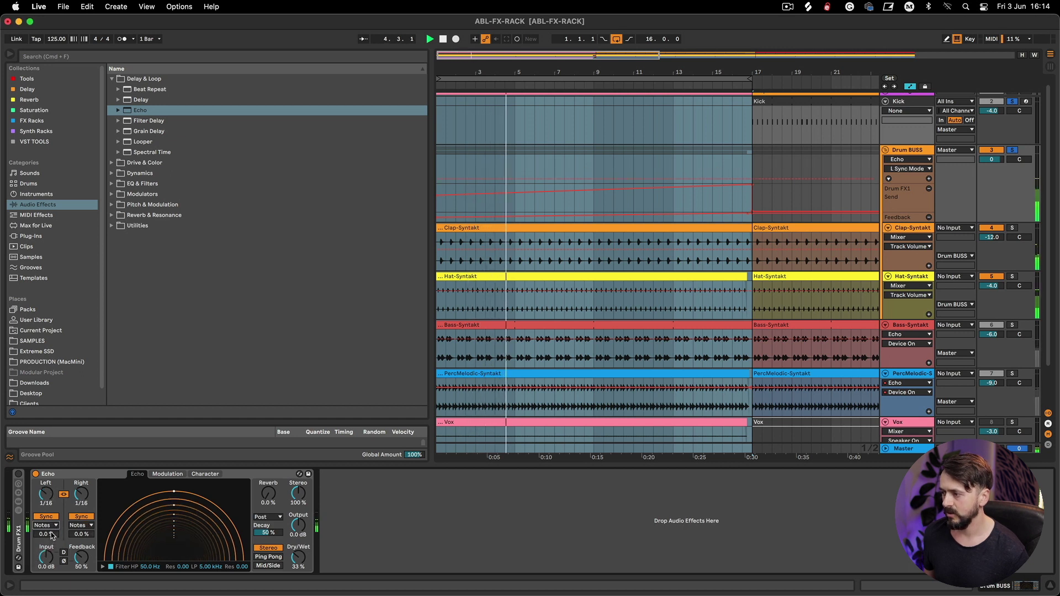
key("space")
left_click_drag(82, 559, 81, 584)
key("space")
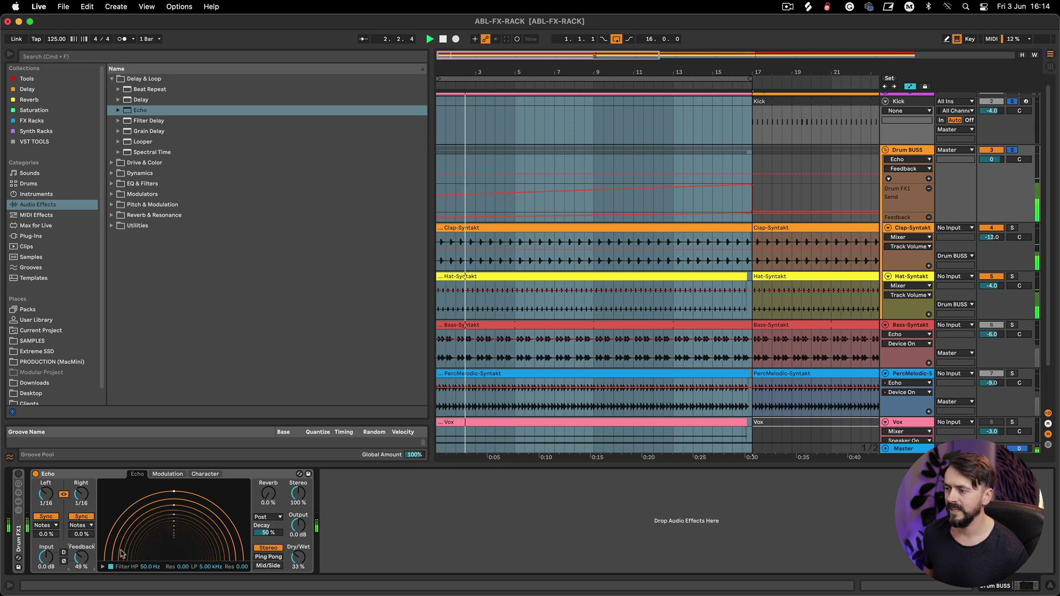
Audition Echo's Reverb at 89 %, set its Decay to 41 %, and reset the Reverb level to 0 %.
left_click_drag(266, 503, 269, 462)
key("space")
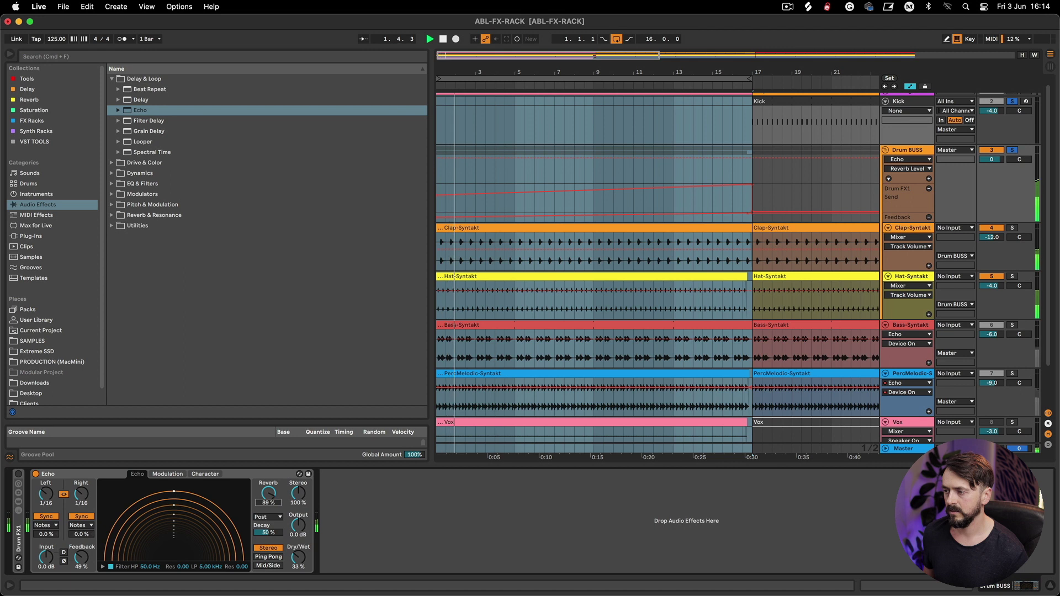
mouse_move(269, 533)
left_mouse_down()
mouse_move(269, 511)
mouse_move(269, 538)
left_mouse_up()
double_click(268, 494)
key("space")
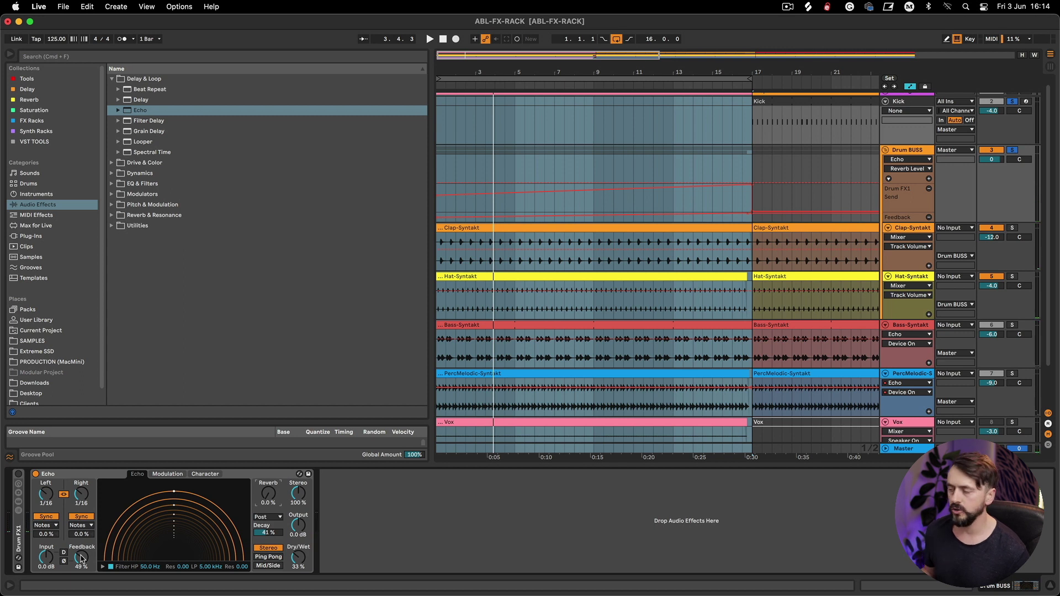
Switch Echo to Ping Pong mode with Dry/Wet at 100 % and Output at -5.5 dB, and start playback.
left_click(262, 557)
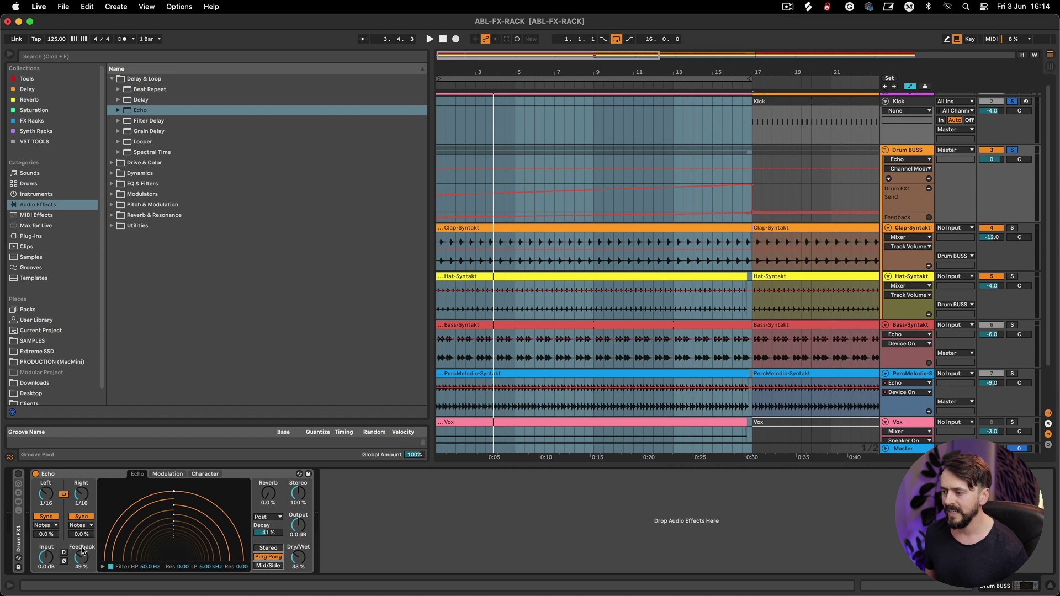
left_click_drag(299, 562, 301, 544)
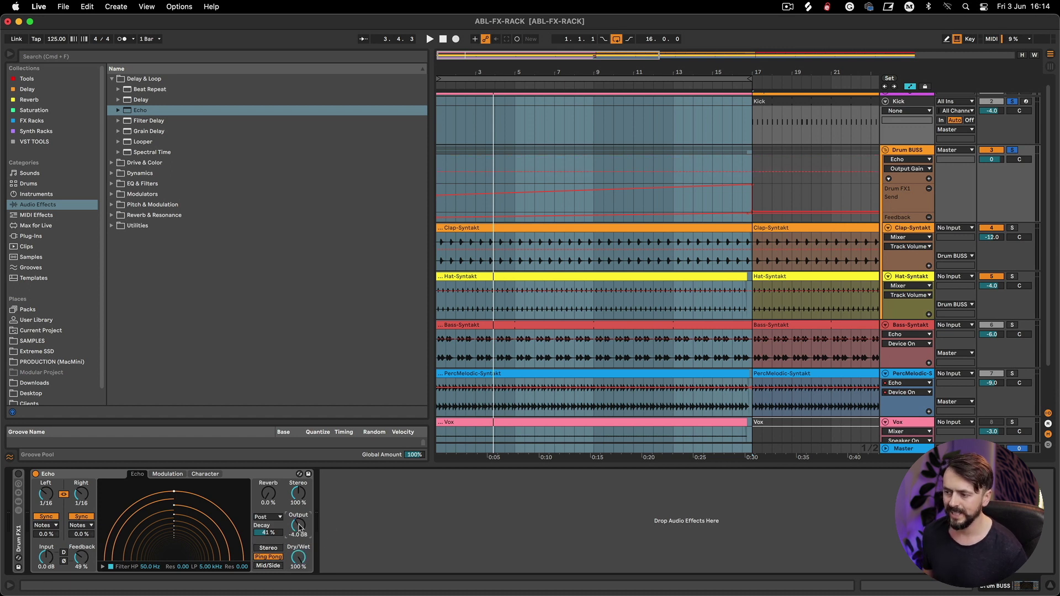
key("space")
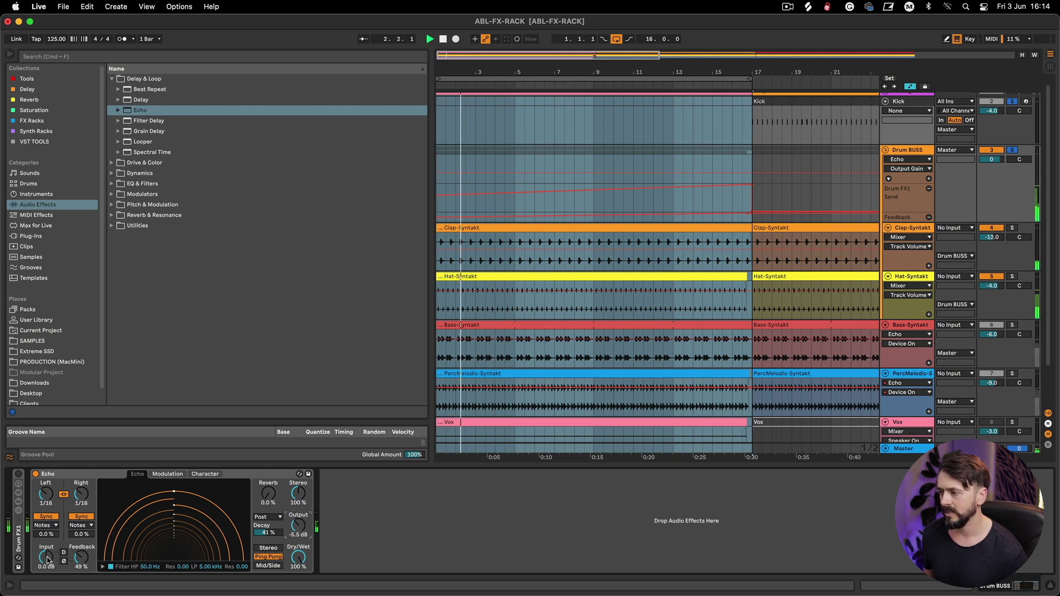
Raise Echo's Input to 14 dB and lower its Output to -12 dB while comparing Stereo with Ping Pong mode.
mouse_move(47, 558)
left_mouse_down()
mouse_move(46, 530)
mouse_move(46, 561)
left_mouse_up()
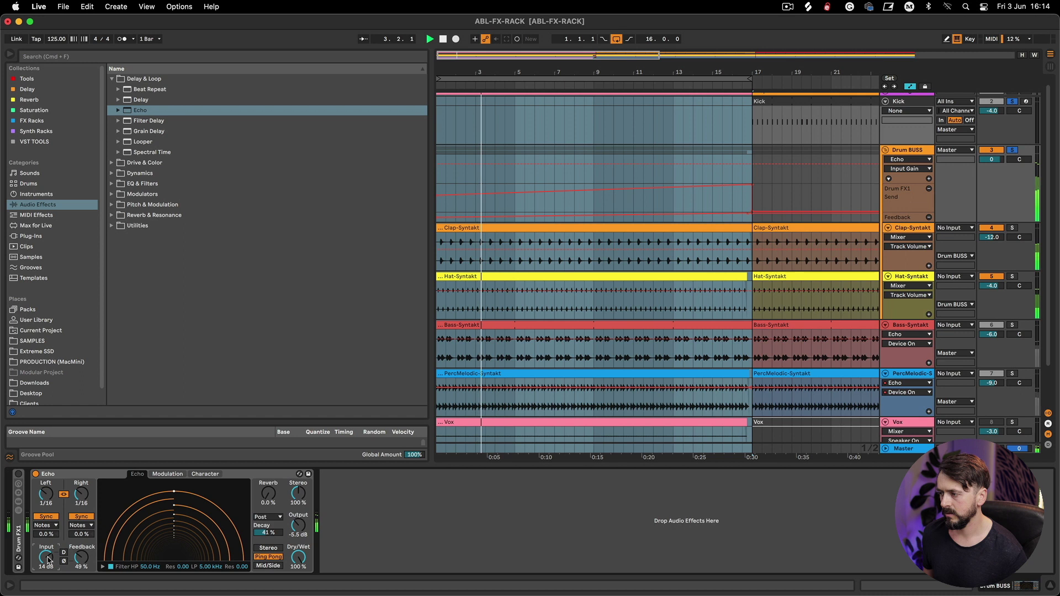
left_click_drag(298, 526, 299, 536)
left_click(298, 557)
left_click_drag(299, 527, 299, 521)
left_click(279, 551)
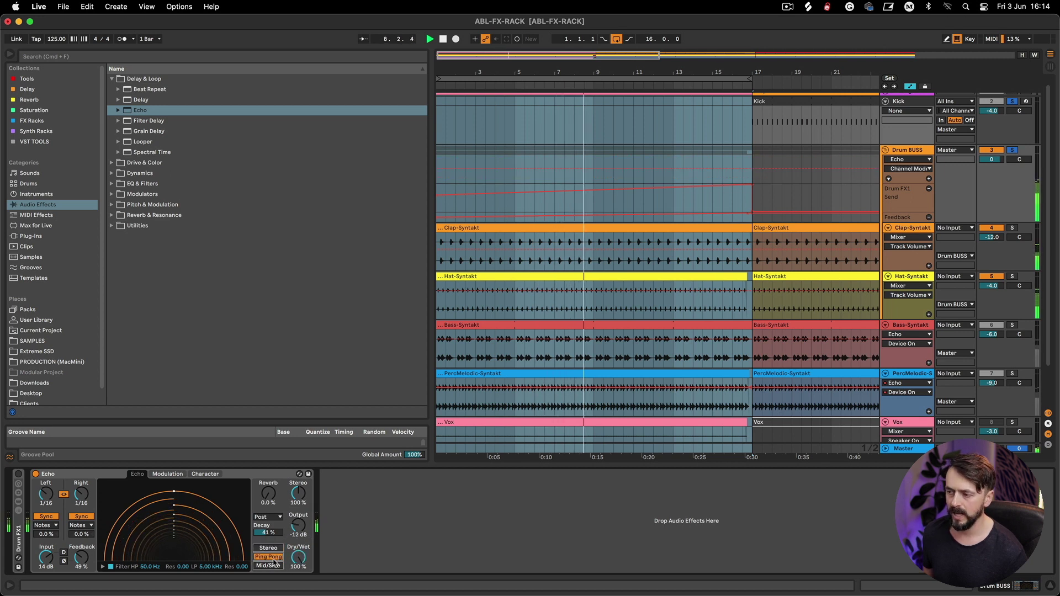
Set Echo's Feedback to 54 % and its low-pass filter to 6.03 kHz with 0.13 resonance, and stop playback.
left_click_drag(77, 548, 77, 543)
left_click(103, 566)
left_click_drag(218, 557, 227, 546)
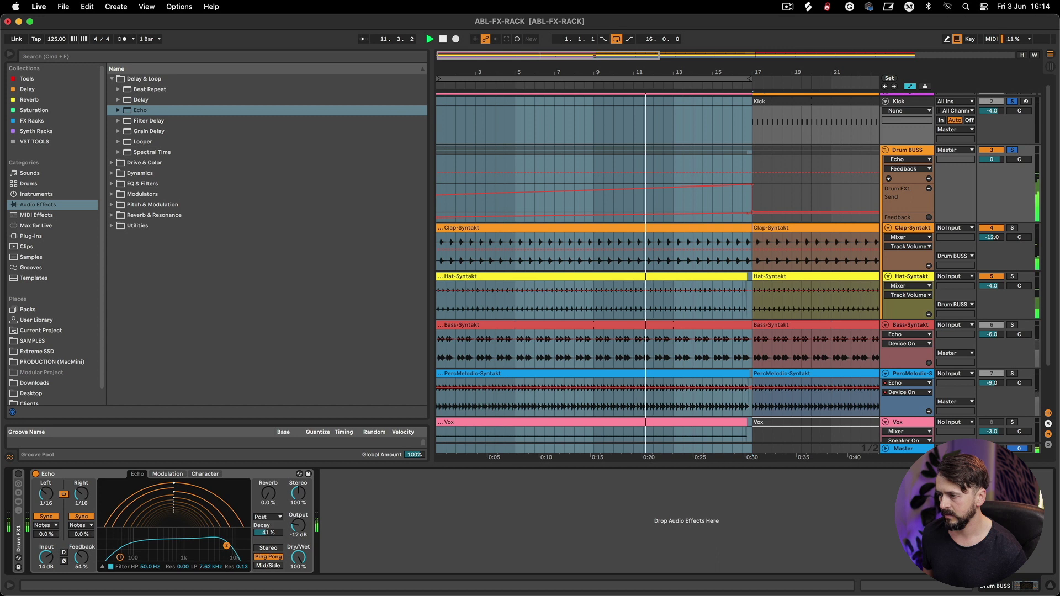
left_click_drag(226, 548, 221, 546)
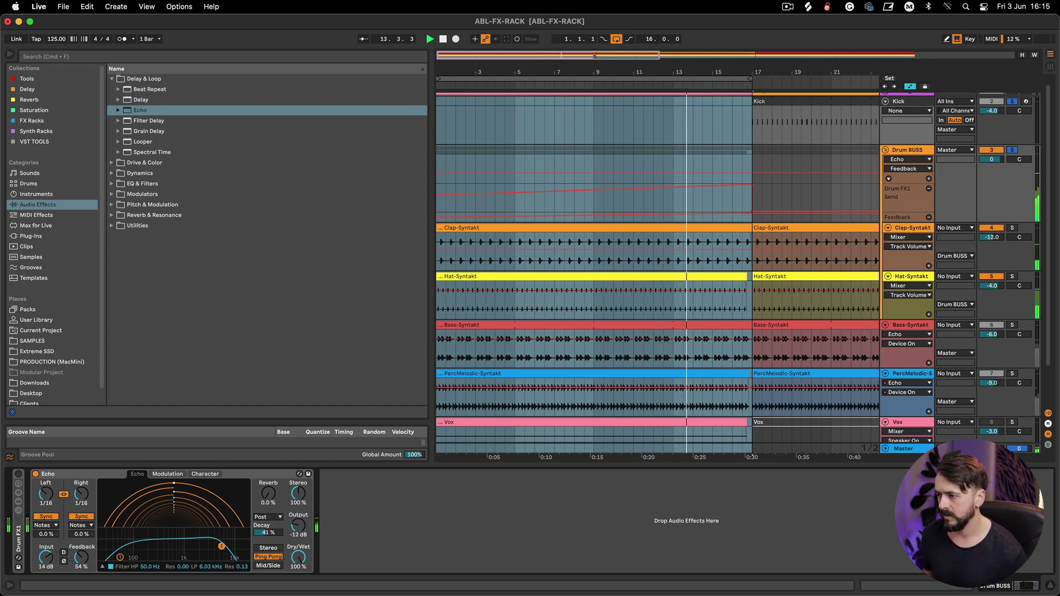
key("space")
Enable Ducking in Echo's character settings with a -44 dB threshold and 20 ms release, adjusting it during playback.
left_click(189, 475)
left_click(205, 475)
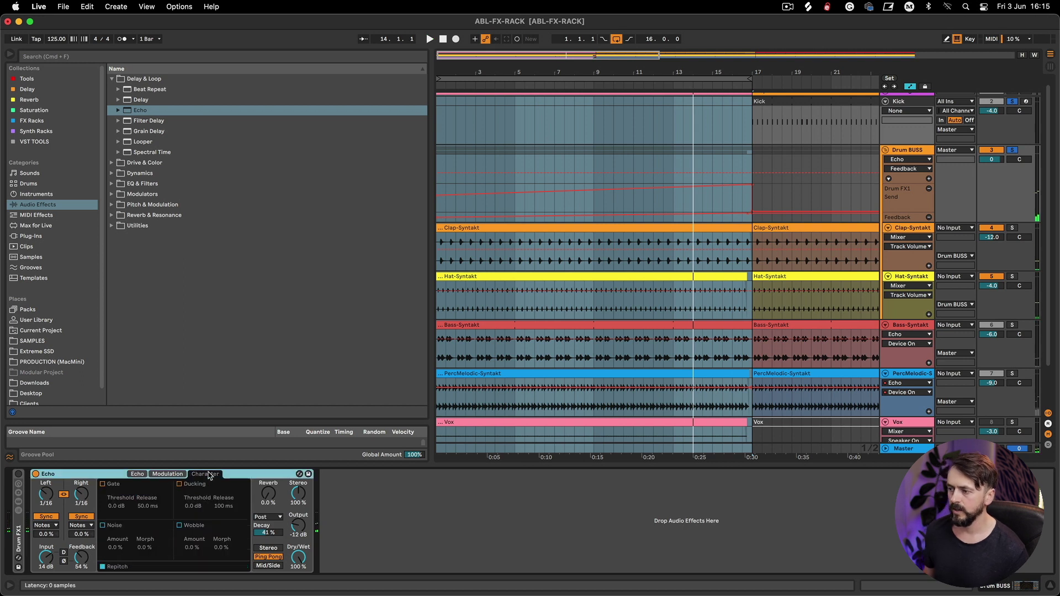
left_click(179, 484)
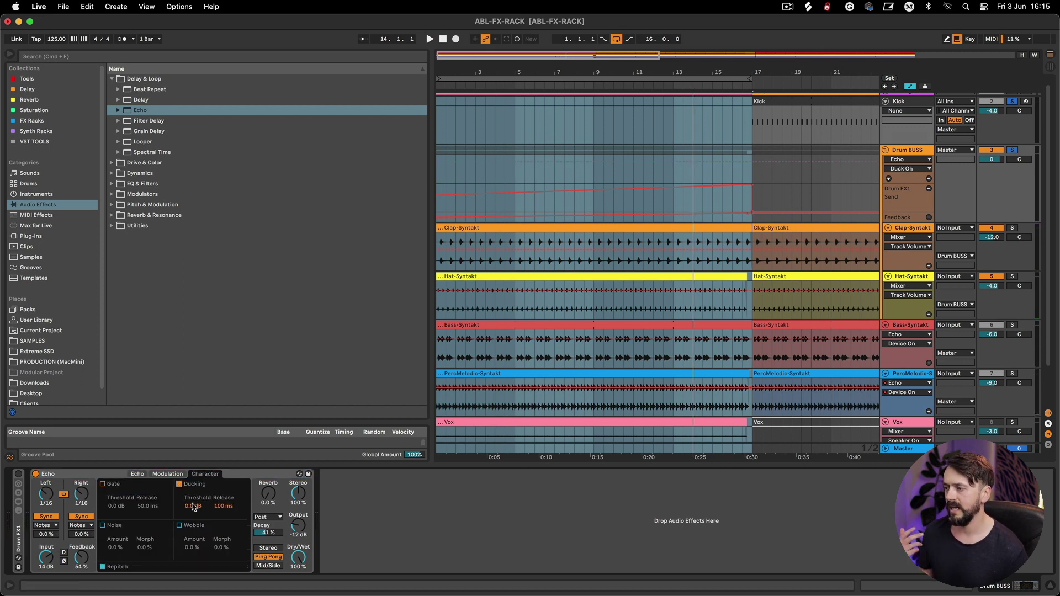
key("space")
left_click_drag(198, 508, 199, 572)
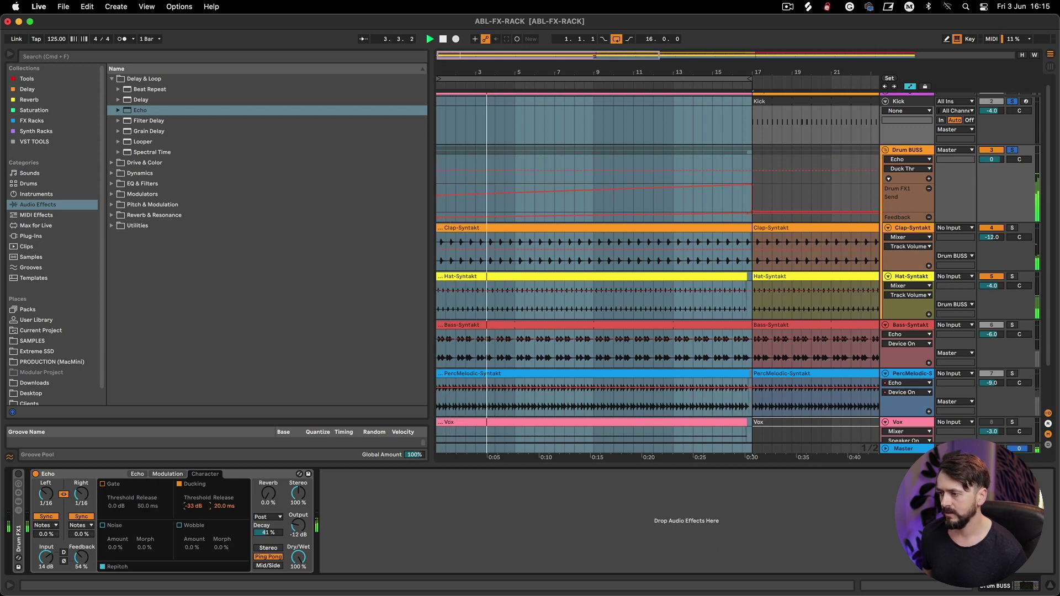
left_click_drag(200, 511, 200, 494)
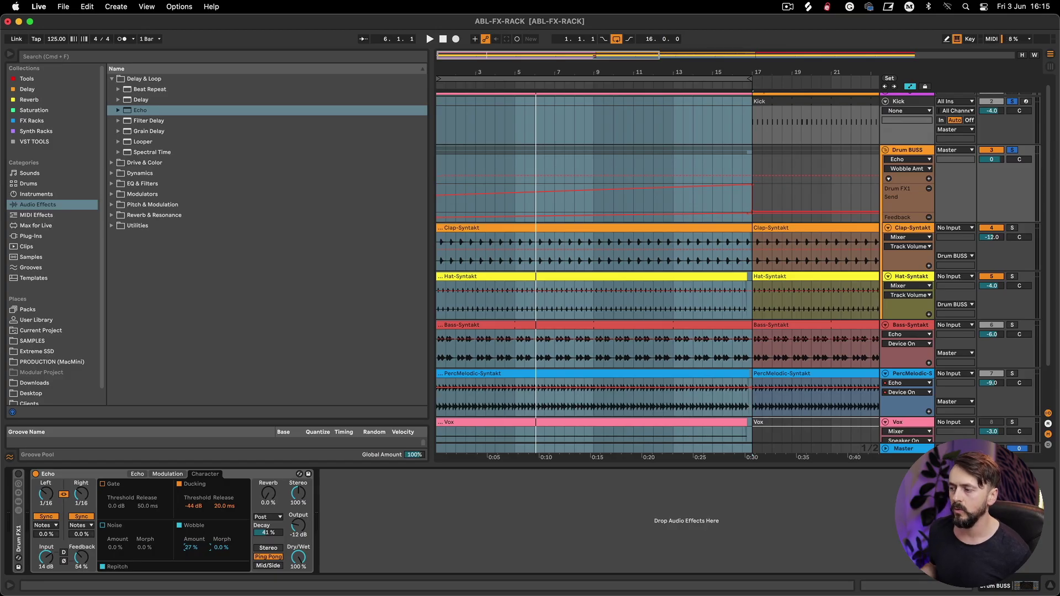
Set Echo's Wobble amount to 9.4 % while listening, and look over its modulation settings before returning to the main display.
key("space")
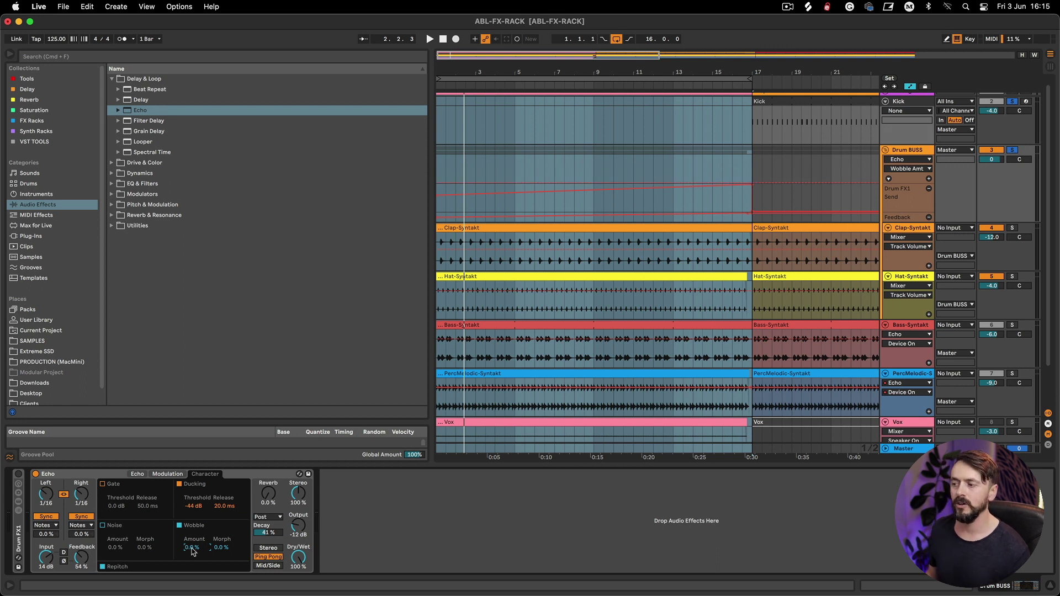
key("space")
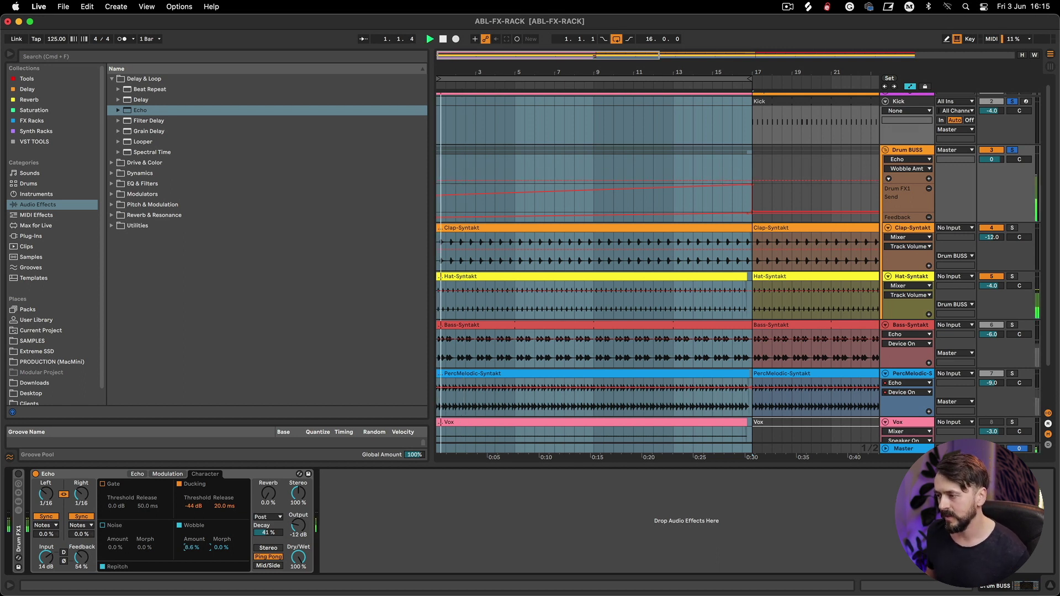
left_click_drag(192, 549, 192, 553)
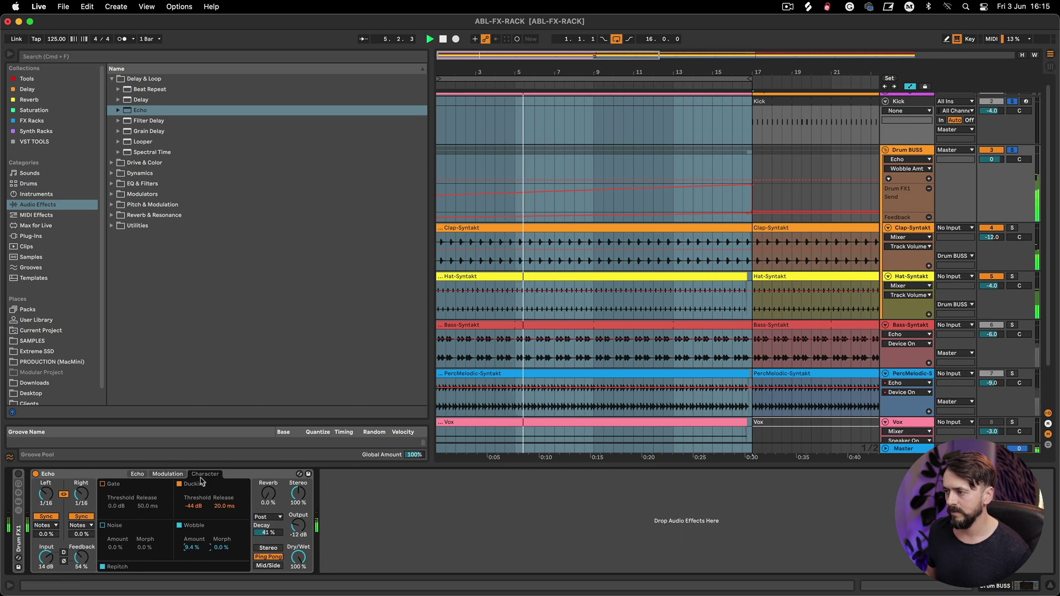
left_click(167, 473)
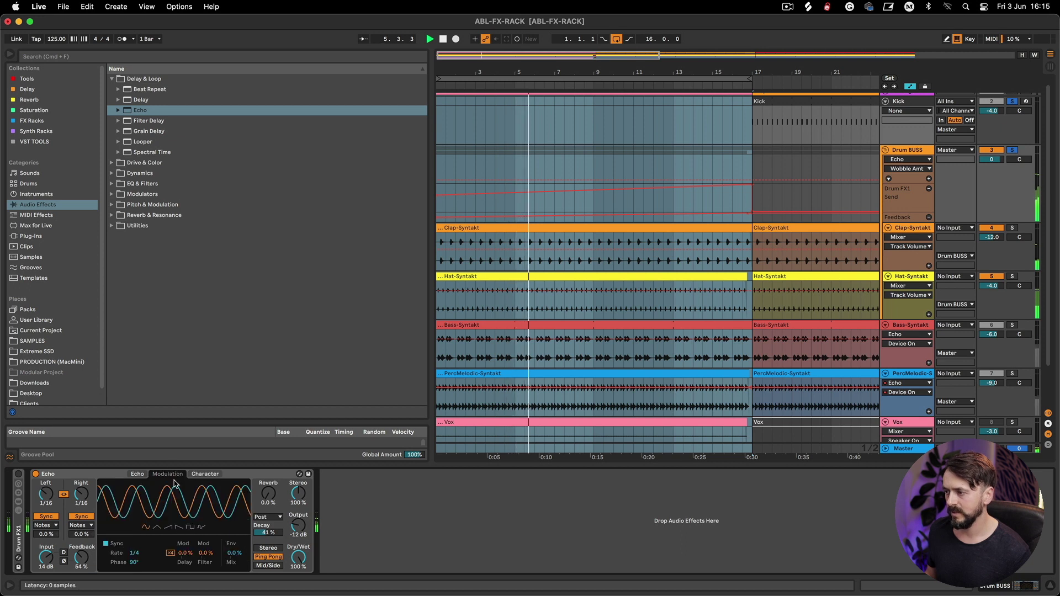
left_click(135, 475)
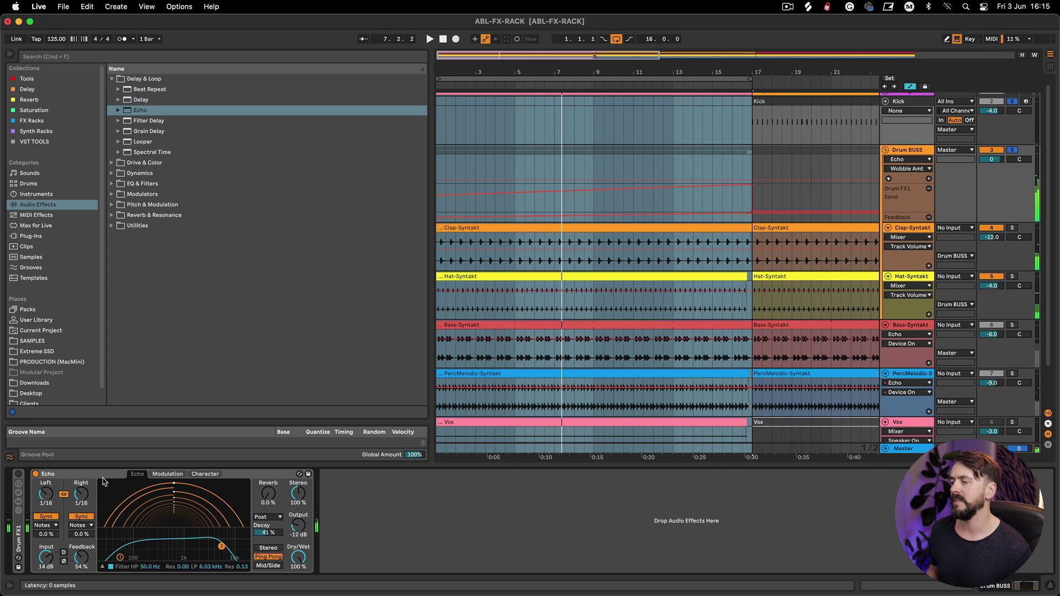
Group the new Echo into an Audio Effect Rack and show the rack's chain list.
right_click(105, 478)
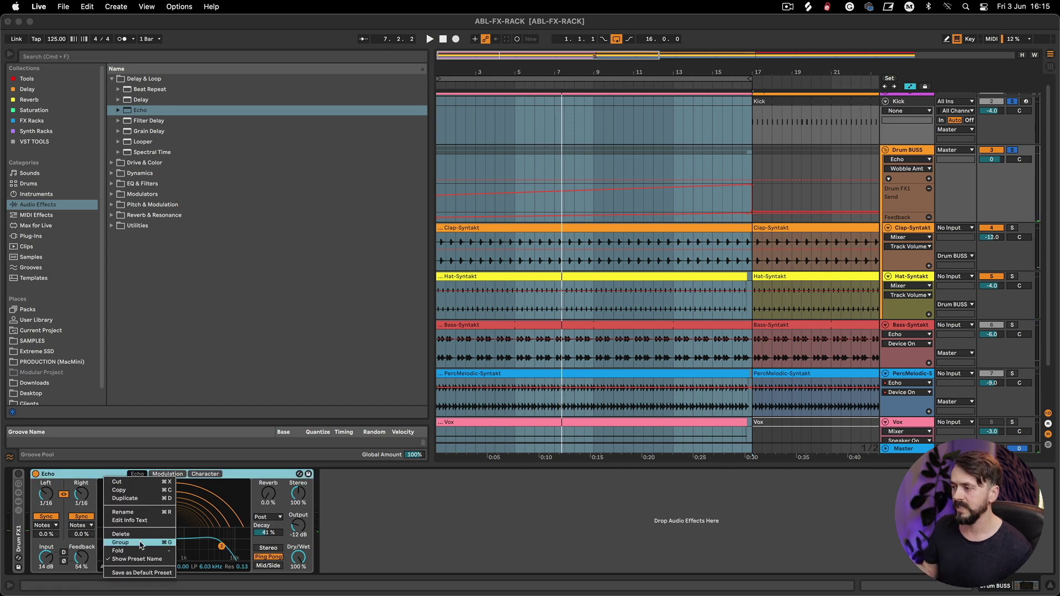
left_click(141, 545)
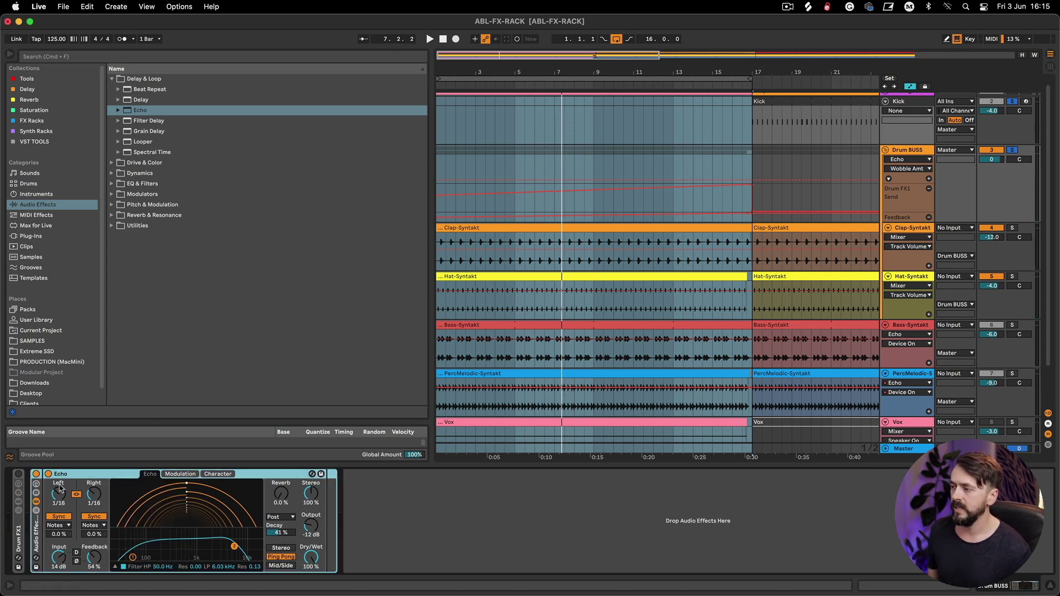
left_click(35, 512)
Check the original Drum FX1 rack, fold it again, and rename the new Audio Effect Rack DrumFX2.
double_click(18, 533)
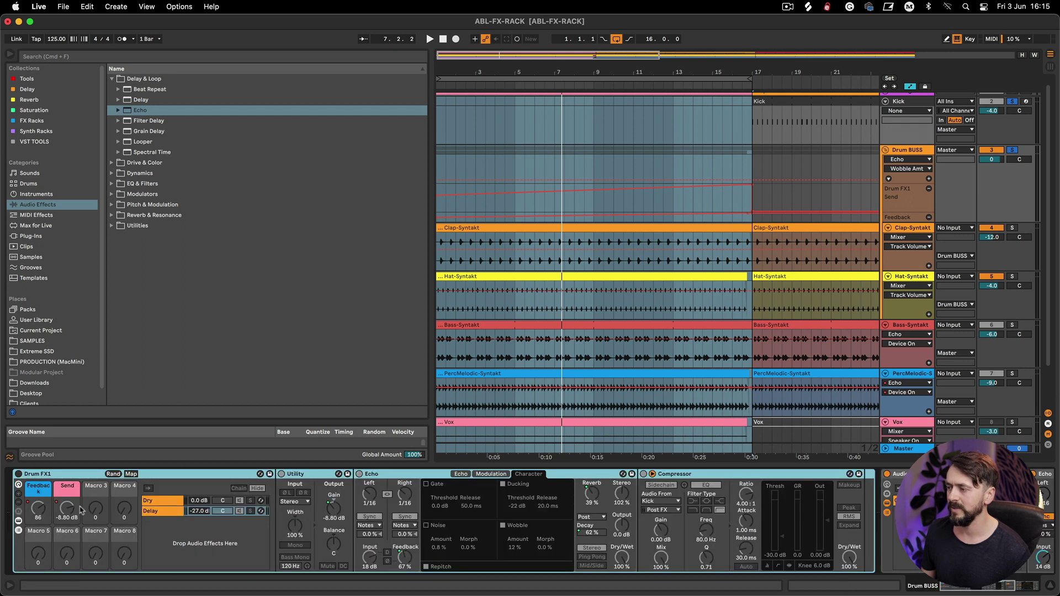
double_click(49, 475)
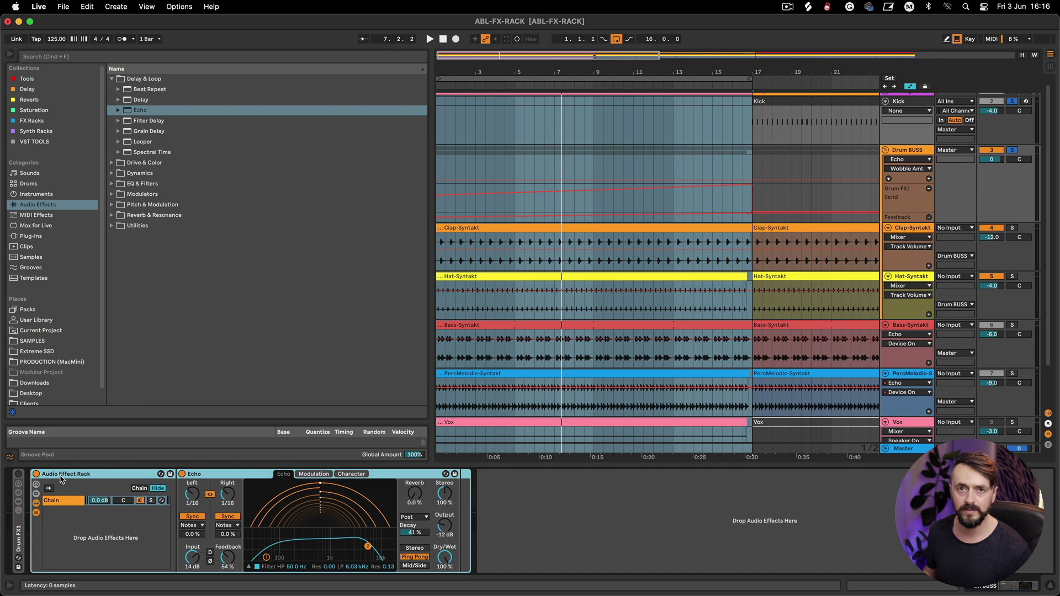
key("super+r")
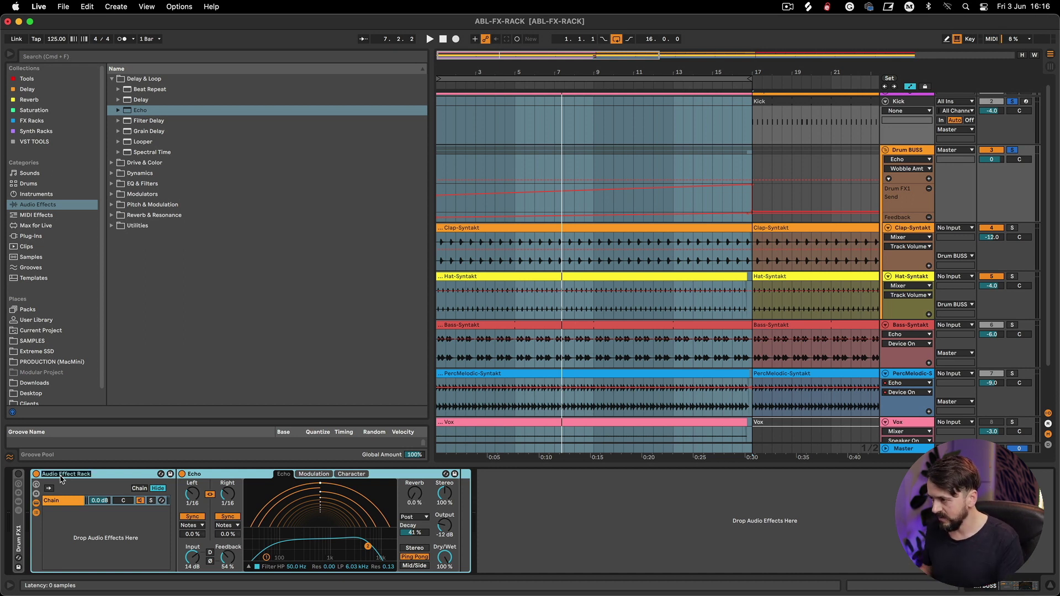
type("DrumFX2")
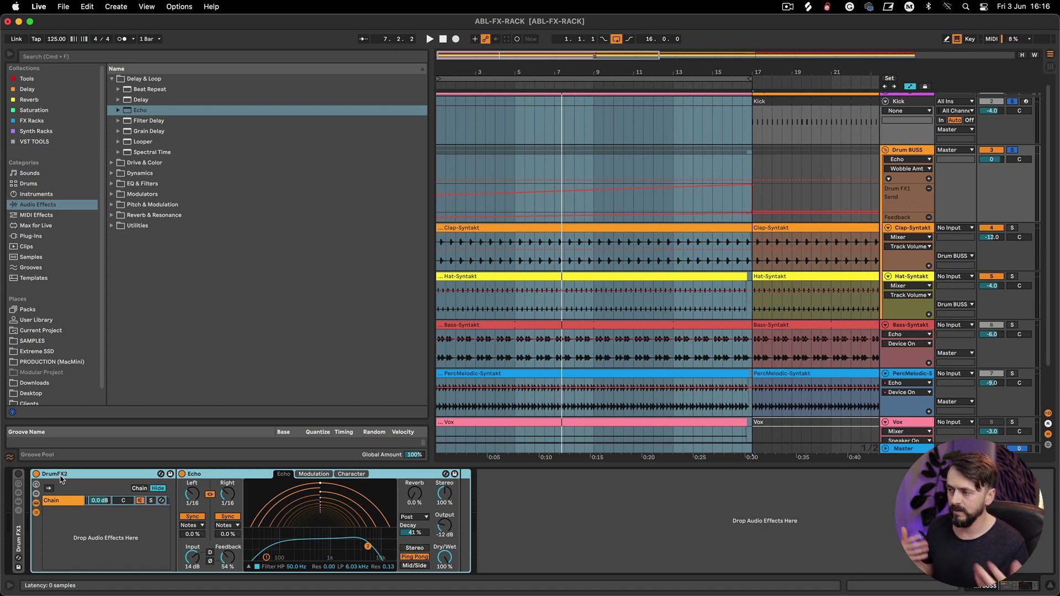
Create a second, empty chain in the DrumFX2 rack and name it Dry.
left_click(60, 502)
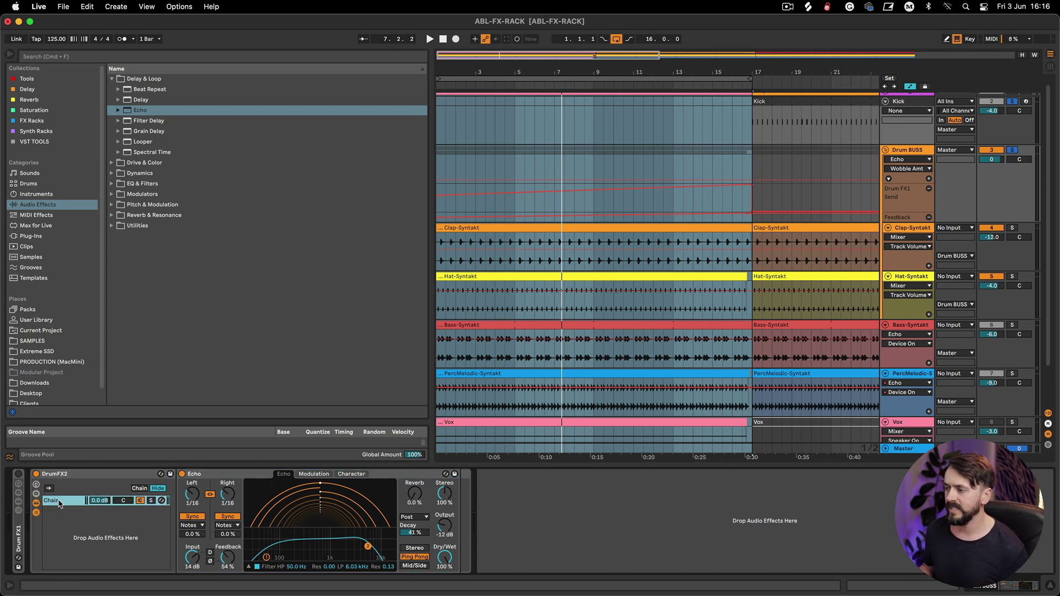
right_click(59, 503)
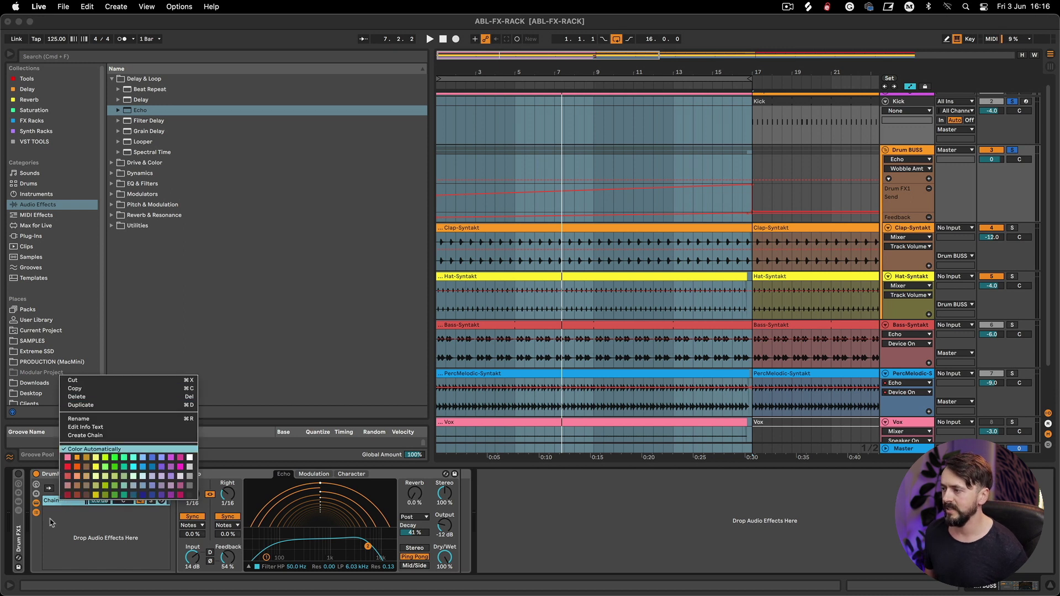
left_click(70, 519)
right_click(69, 518)
left_click(87, 523)
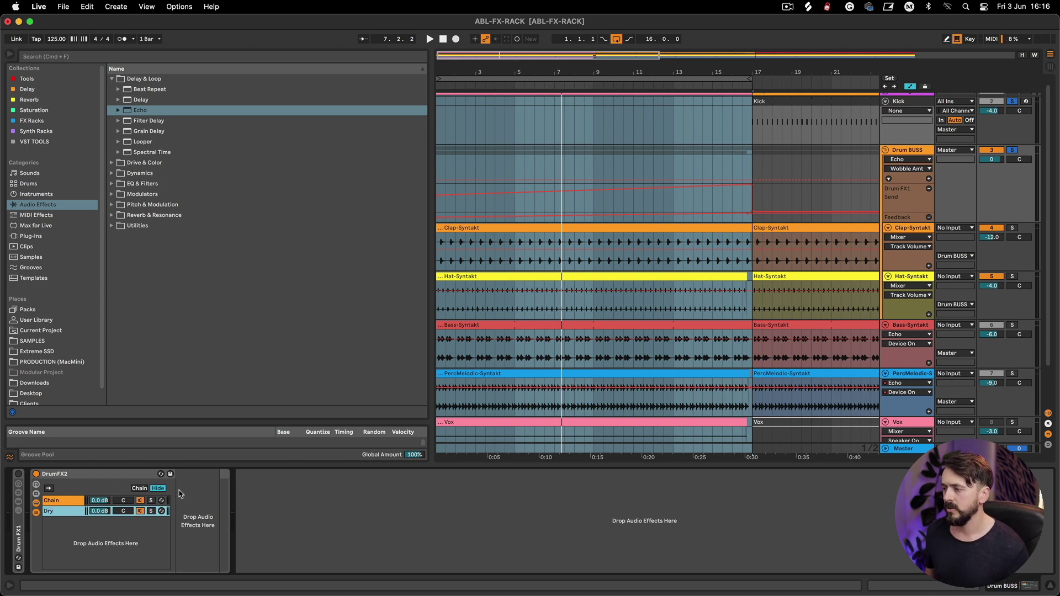
Solo the Dry chain and play the loop, switch the solo to the Echo chain, and rename that chain Wet.
left_click(152, 512)
key("space")
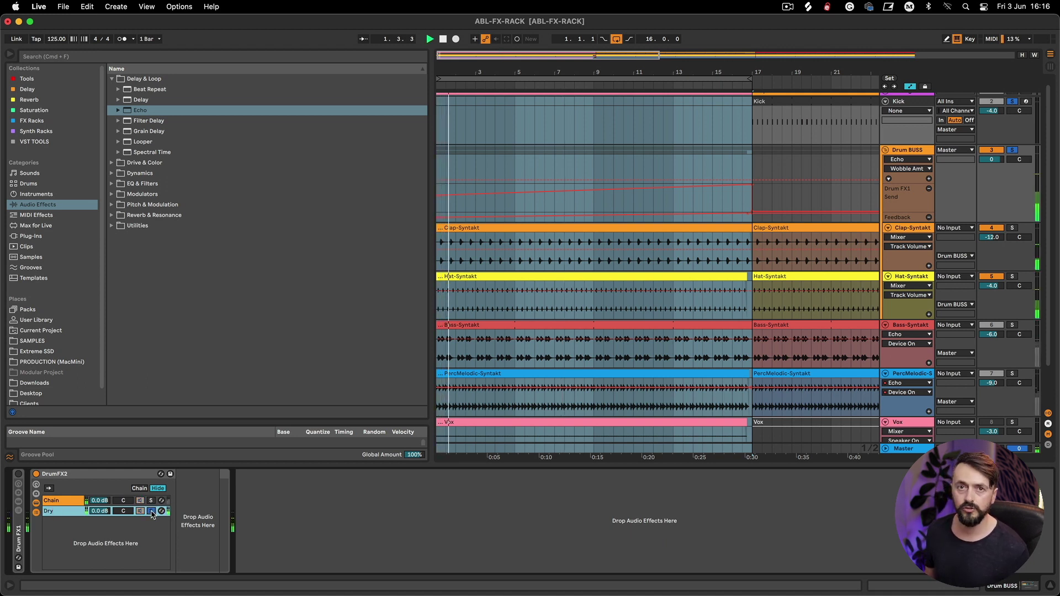
left_click(150, 501)
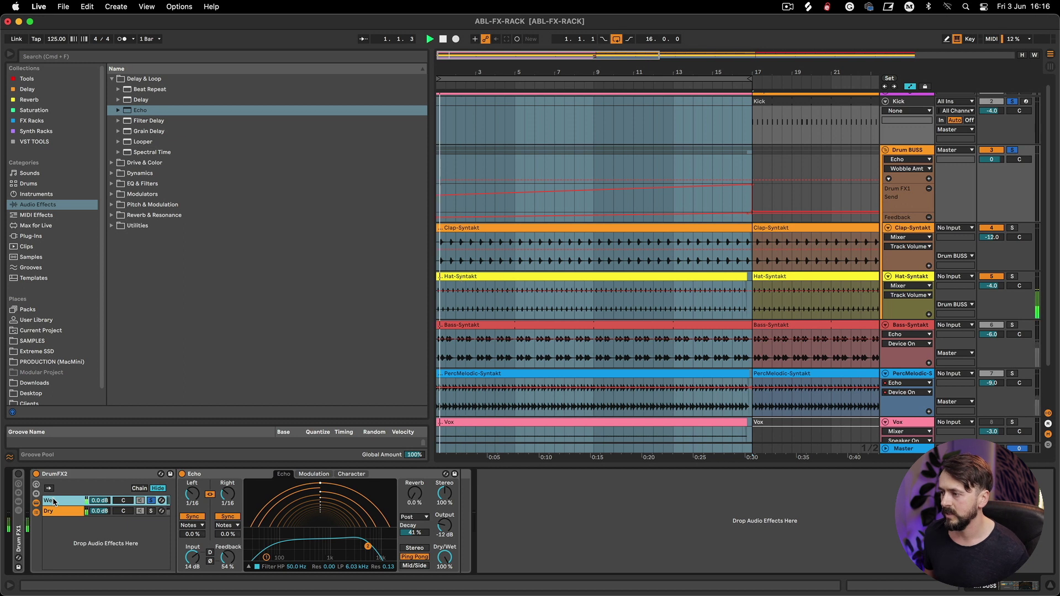
Try the Echo's Dry/Wet at 0% and switch the solo from the Wet chain to Dry and back.
left_click_drag(451, 560, 451, 593)
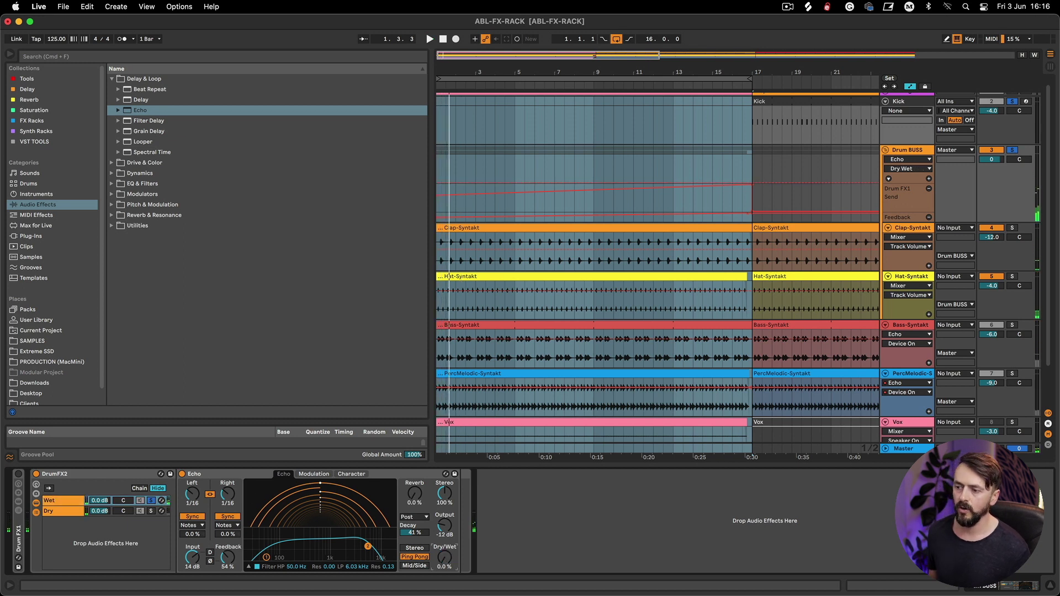
left_click(151, 511)
left_click(151, 501)
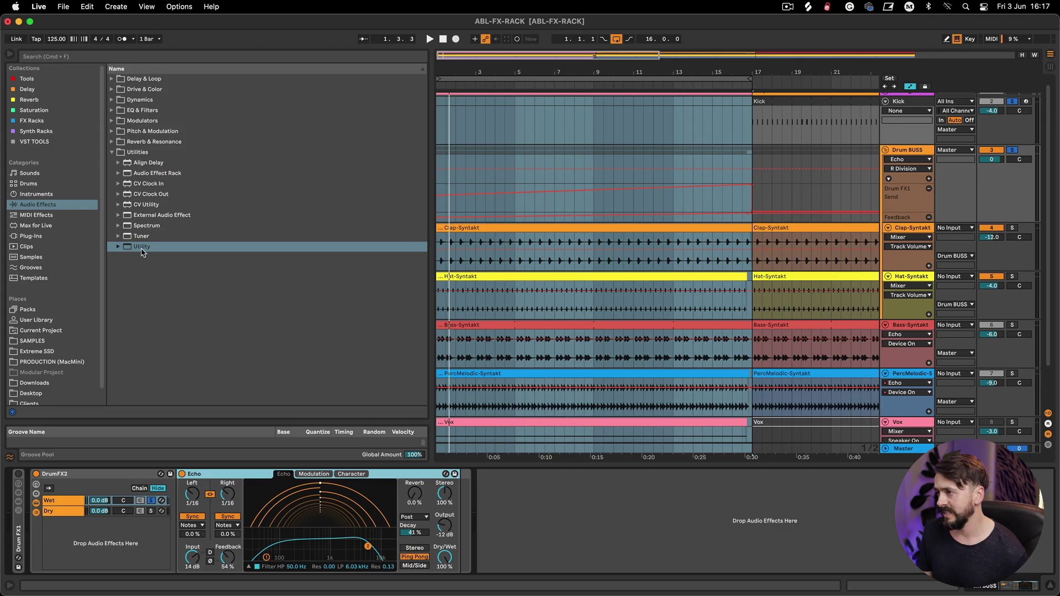
Insert a Utility in front of the Echo in the DrumFX2 rack's Wet chain.
left_click_drag(142, 248, 185, 519)
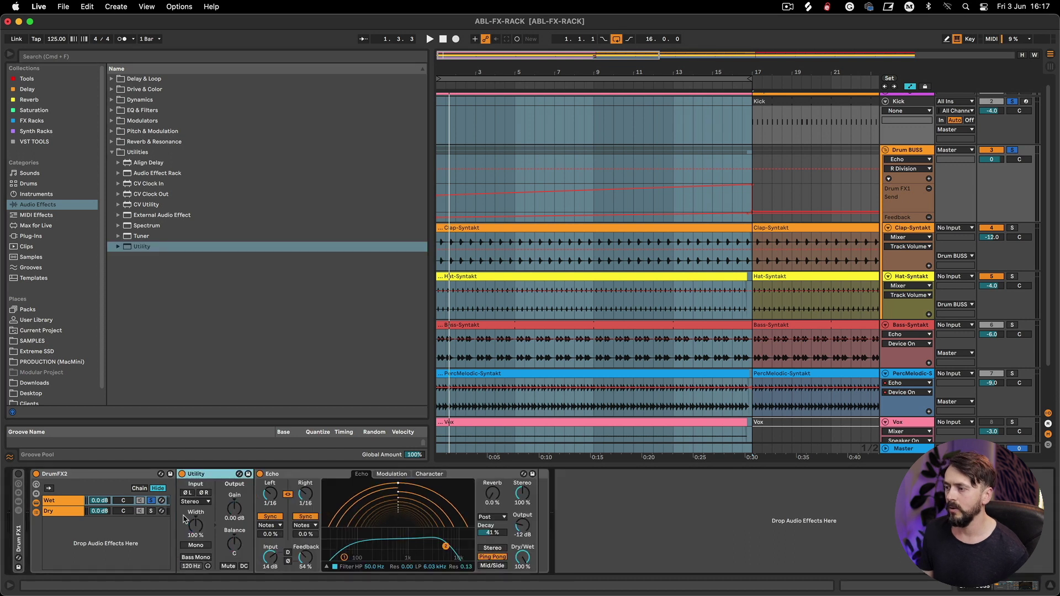
Switch to Session View and insert a return track.
left_click(1047, 68)
right_click(876, 64)
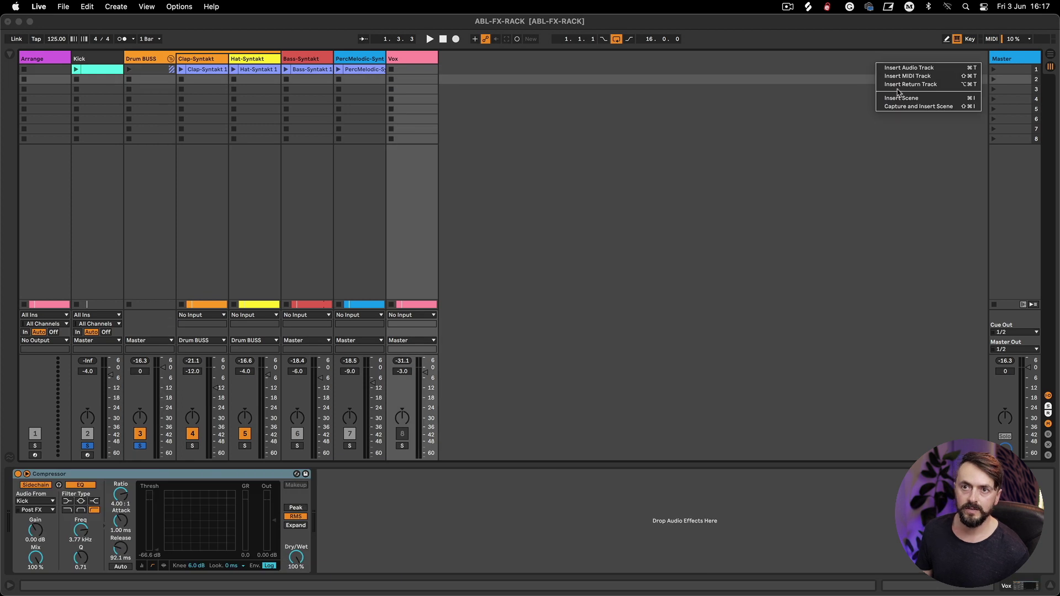
left_click(923, 85)
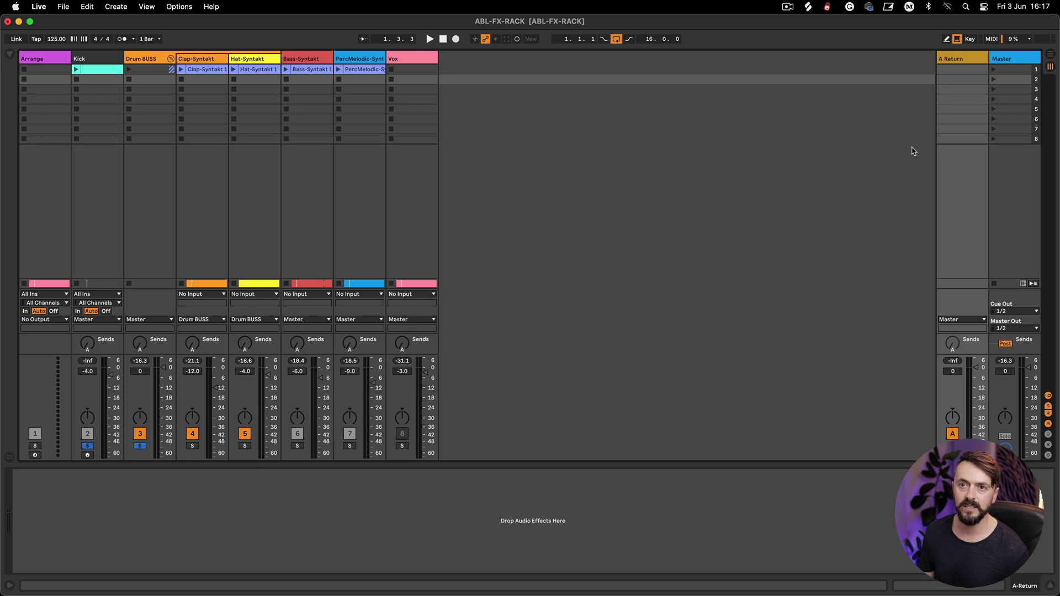
key("super+r")
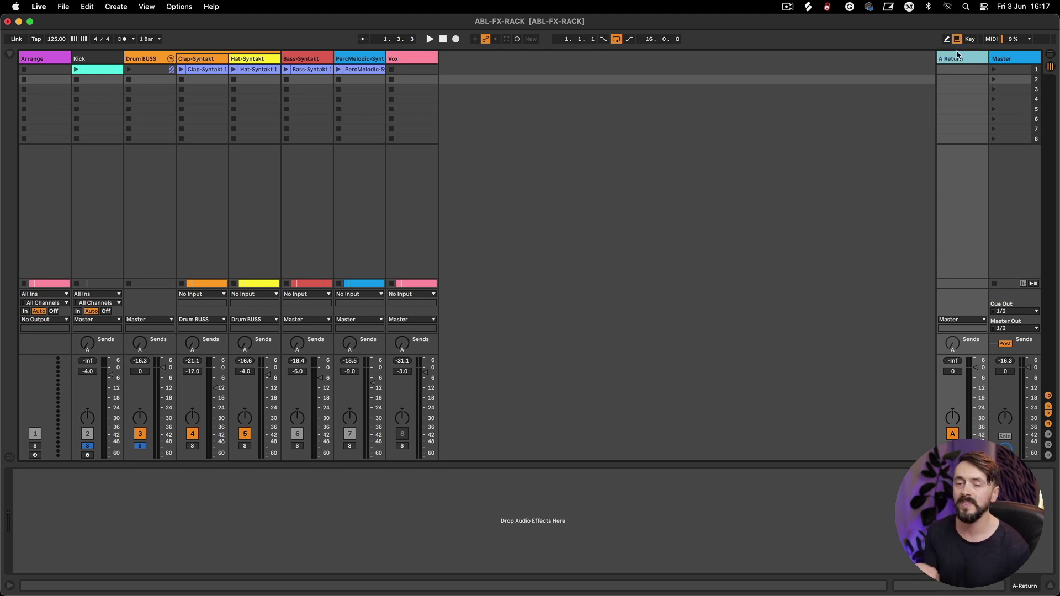
Hide the sends and return tracks, then go back to Arrangement View with the Drum BUSS selected.
left_click(1048, 406)
left_click(1048, 413)
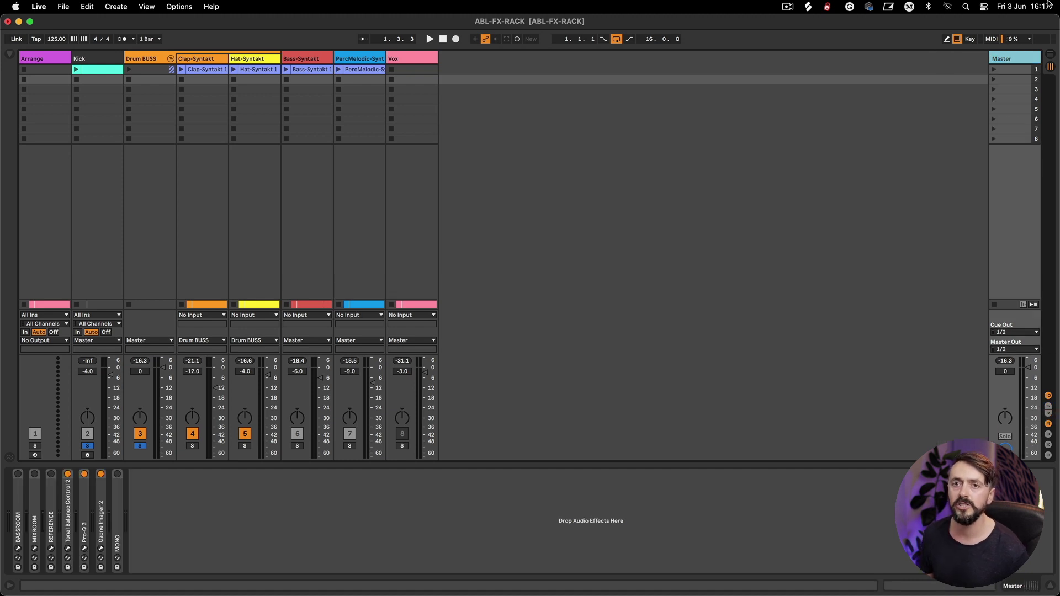
left_click(1051, 56)
left_click(918, 153)
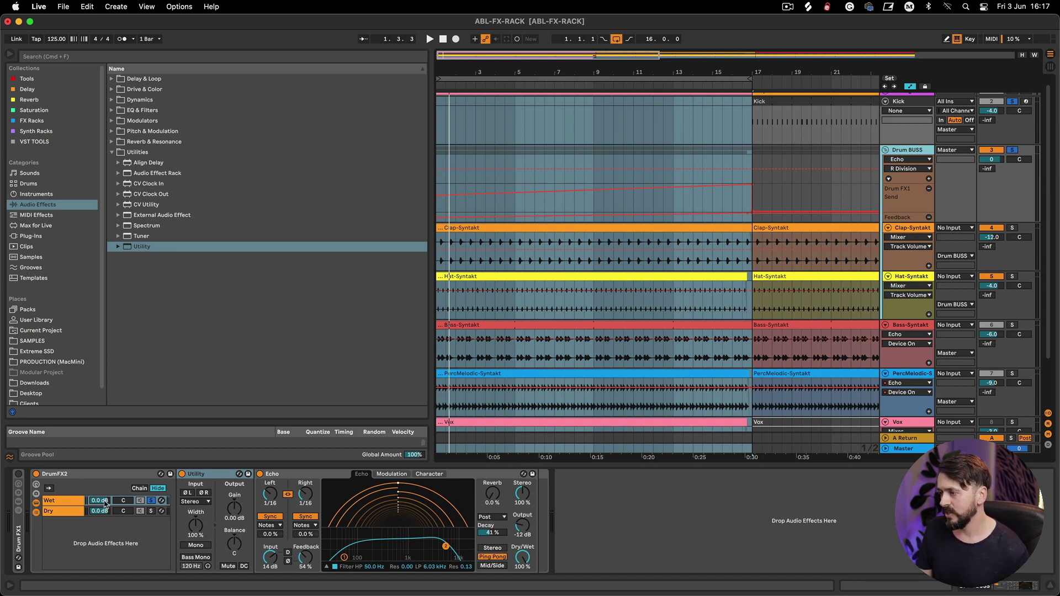
Show the DrumFX2 rack's macro controls and map the Wet chain Utility's Gain to Macro 2.
left_click(36, 485)
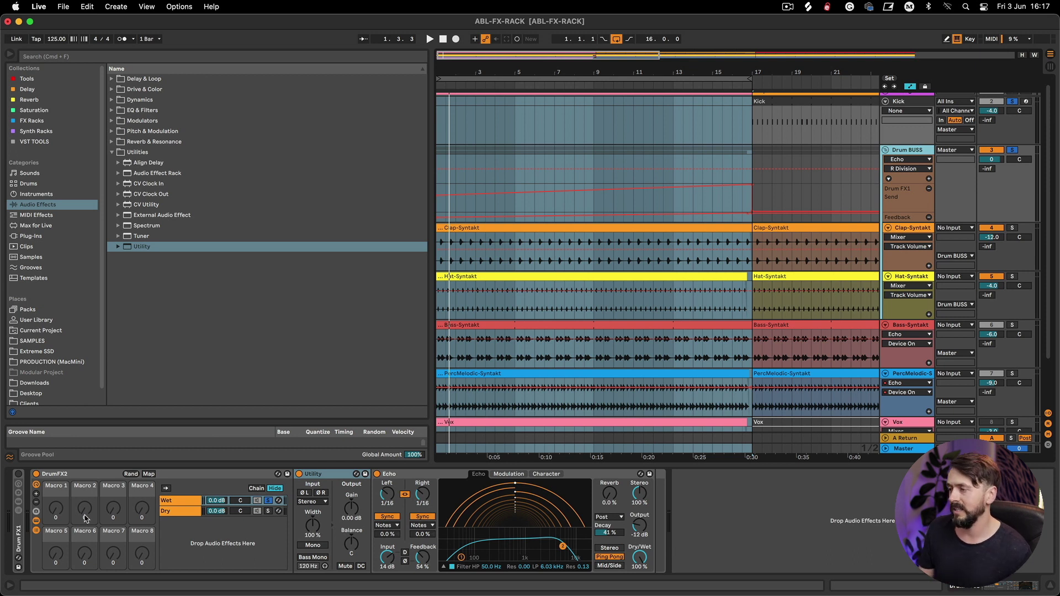
left_click(94, 476)
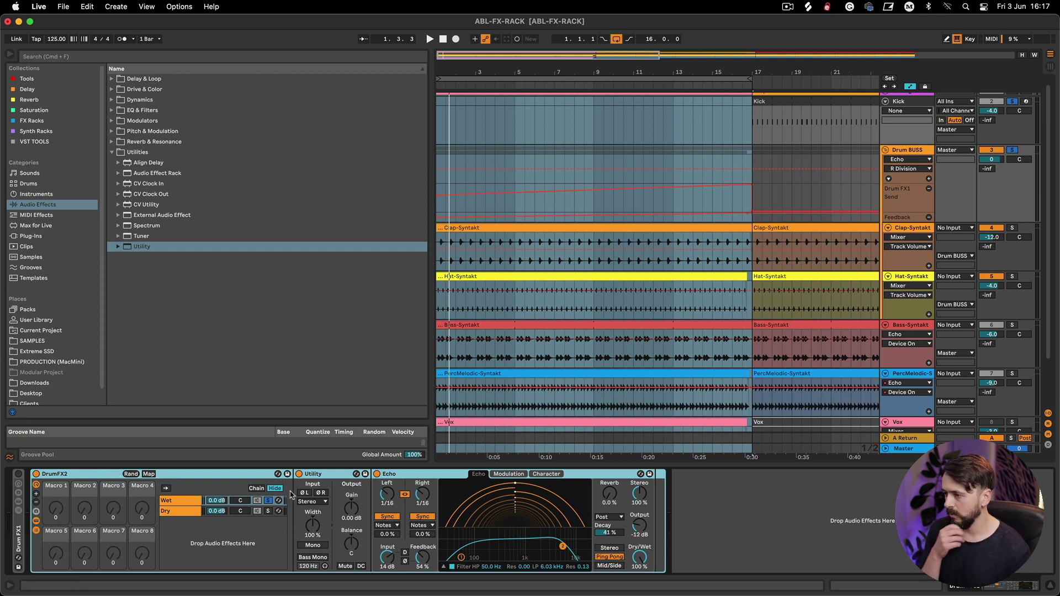
left_click(182, 504)
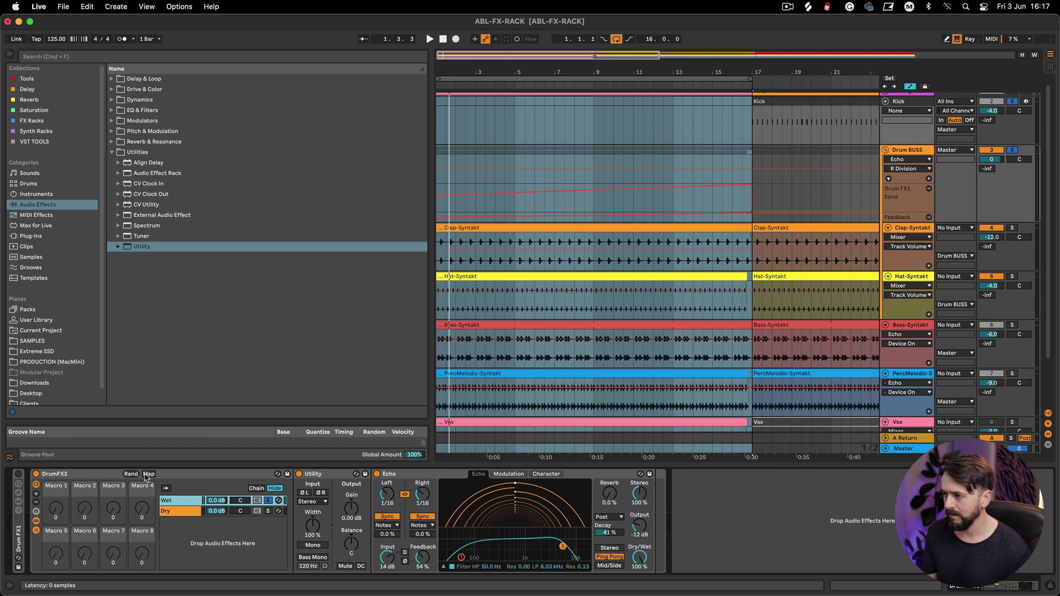
left_click(147, 476)
left_click(349, 509)
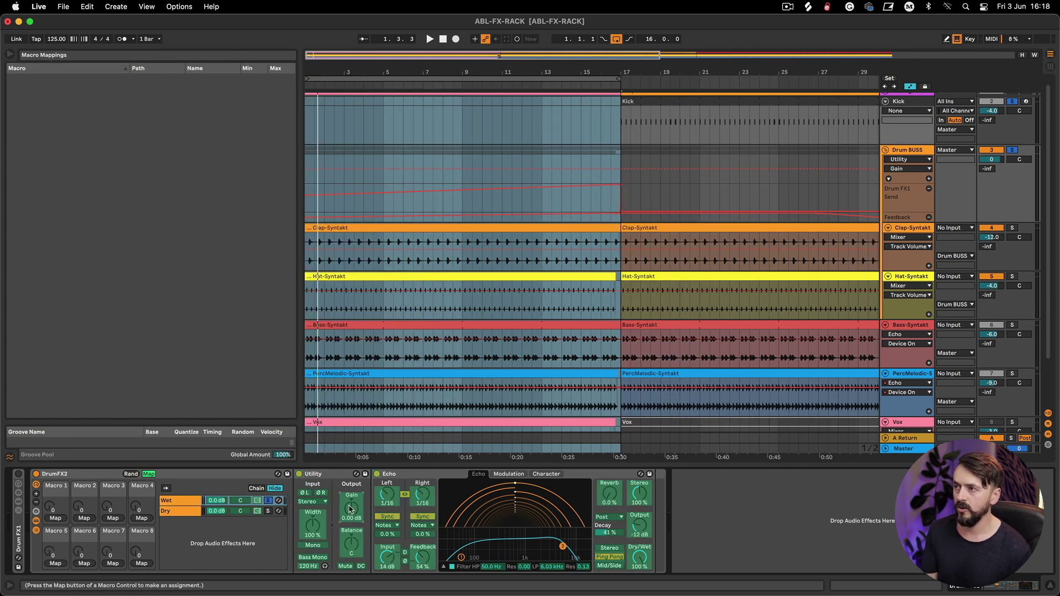
left_click(85, 519)
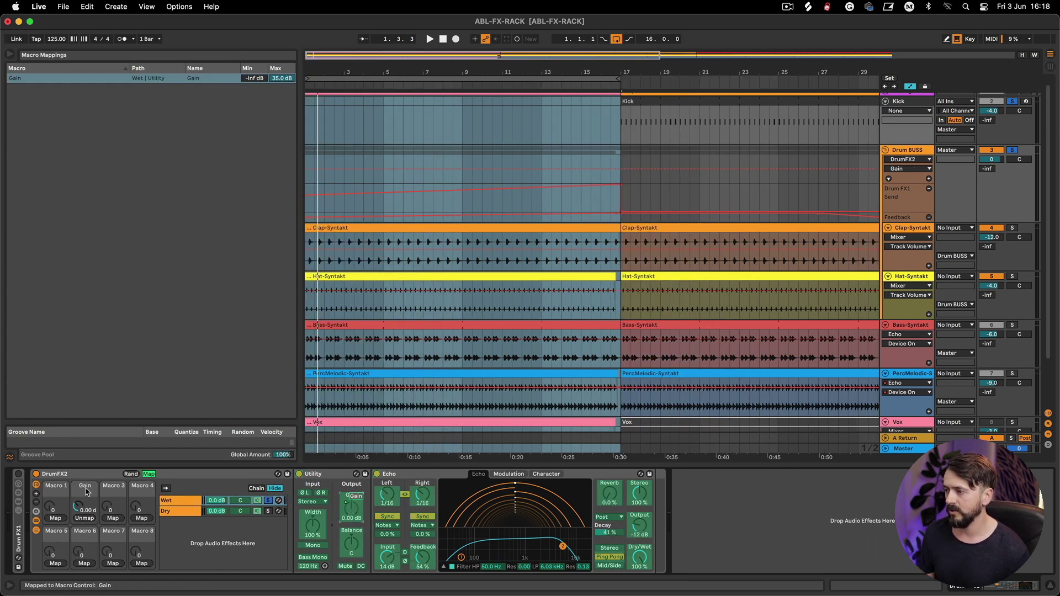
Rename the Gain macro Send and set its mapping maximum to 0.00 dB.
key("super+r")
type("Send")
key("Return")
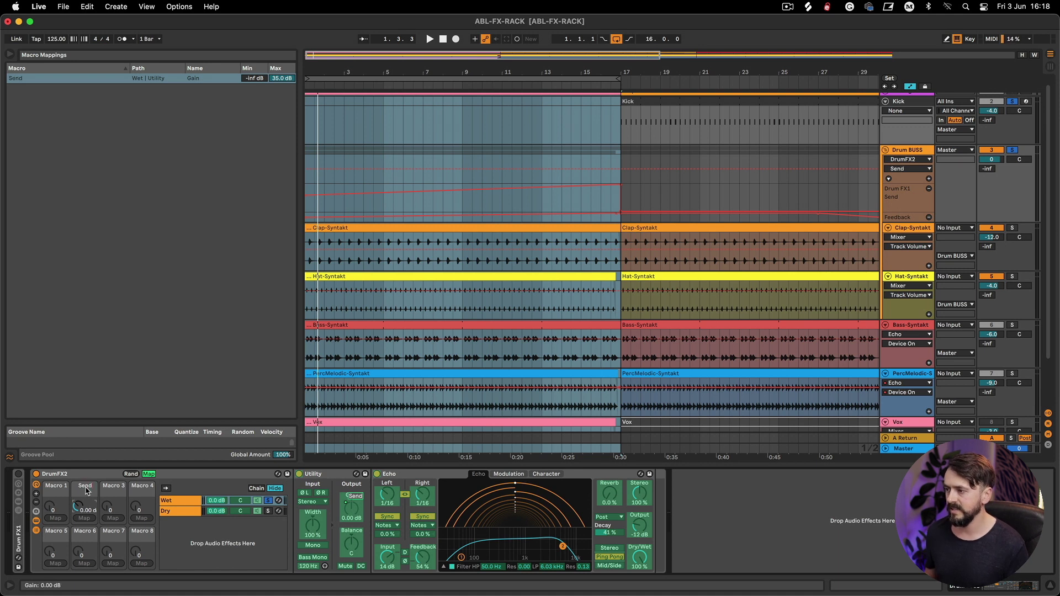
left_click(274, 79)
key("Return")
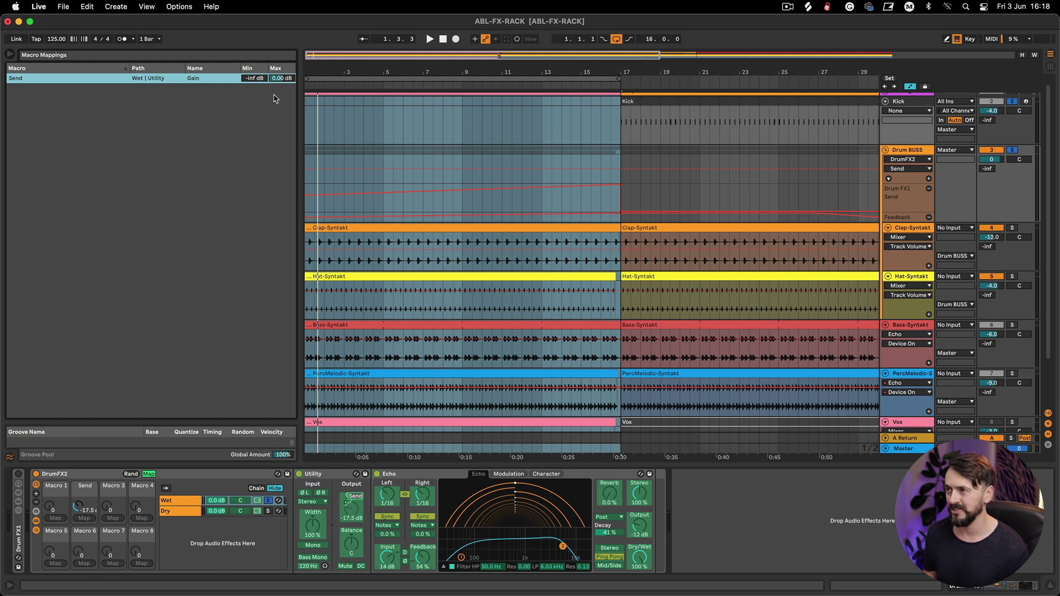
Turn the Send macro down to -inf, solo the Dry chain too, and play the loop while raising Send to 0.00 dB.
left_click_drag(79, 507, 79, 544)
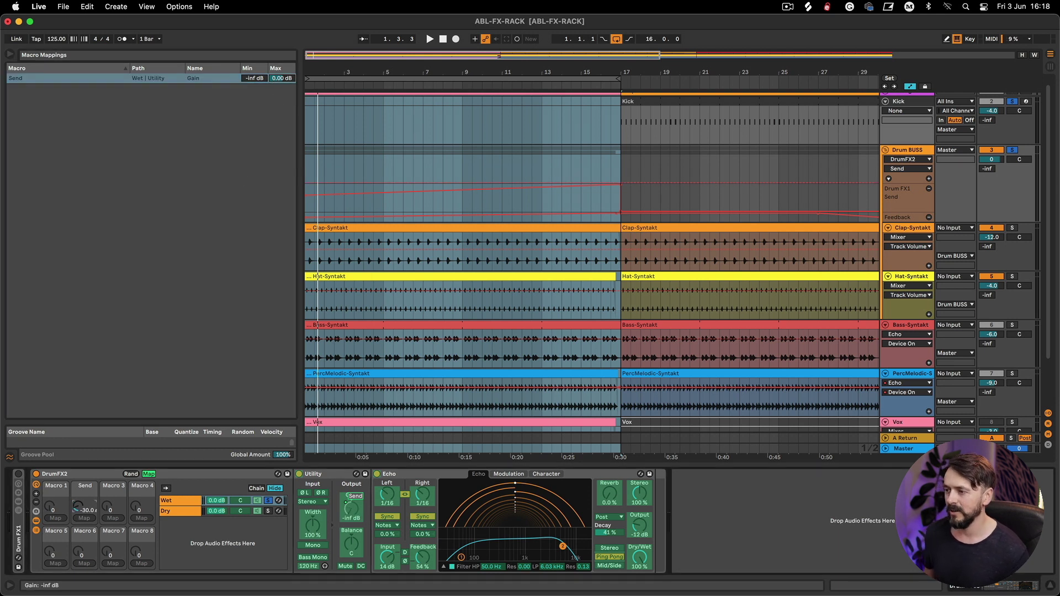
left_click(268, 512)
key("space")
left_click_drag(79, 507, 79, 499)
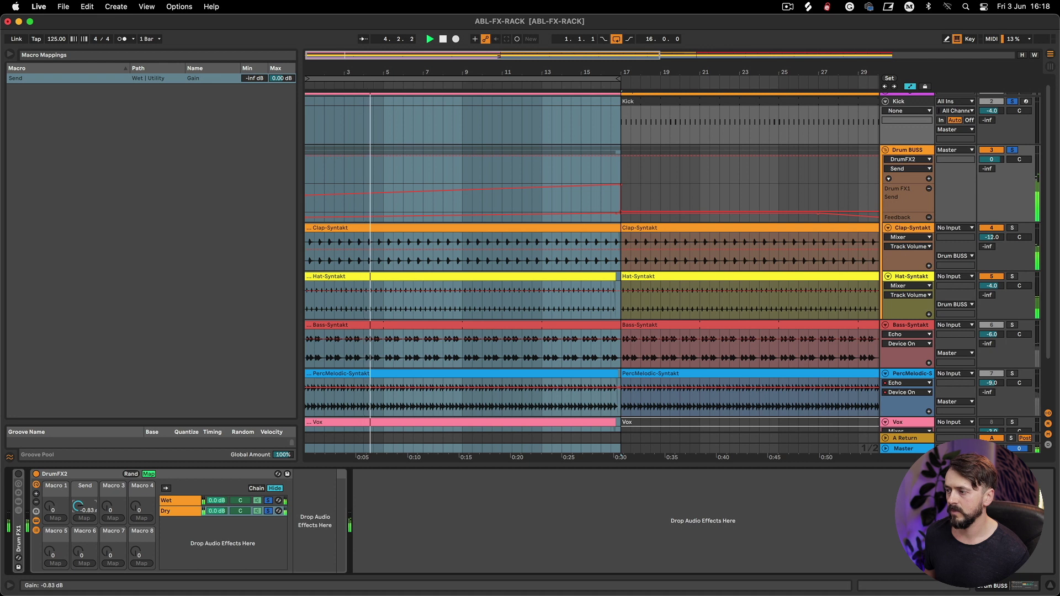
key("space")
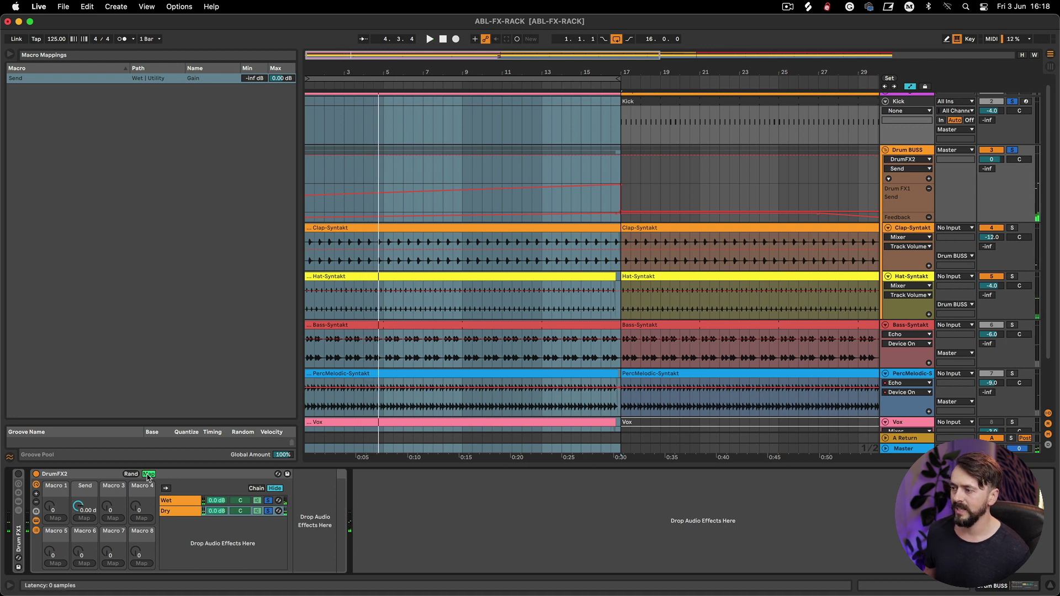
Leave macro mapping mode, lower the Wet chain's volume to -8.0 dB and audition the balance with the loop.
left_click(148, 474)
left_click(215, 512)
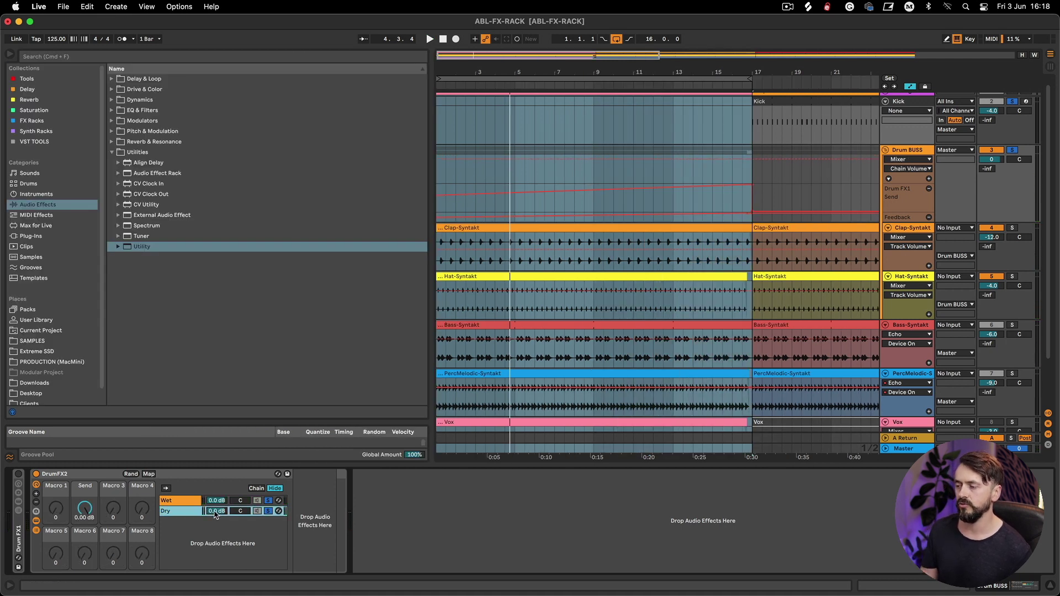
left_click(218, 501)
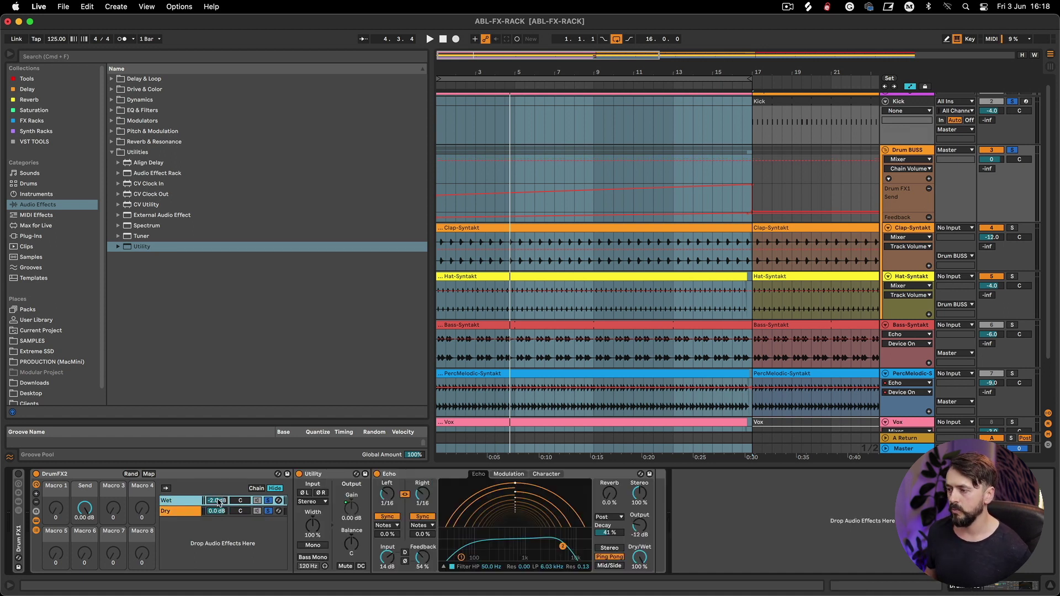
key("space")
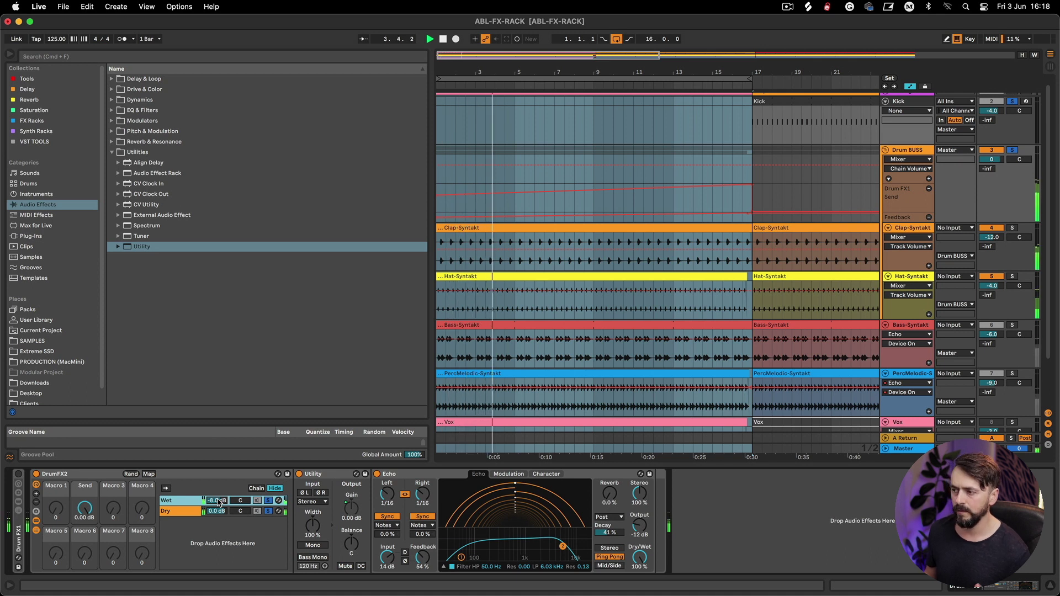
key("space")
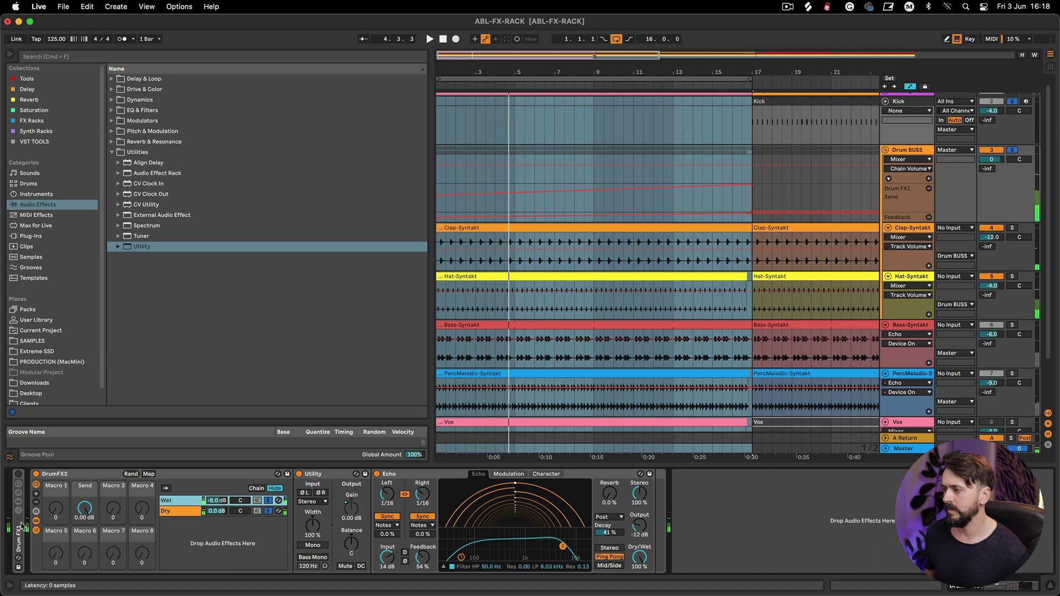
Check the chain levels and macros in the original Drum FX1 rack and fold it again.
double_click(20, 521)
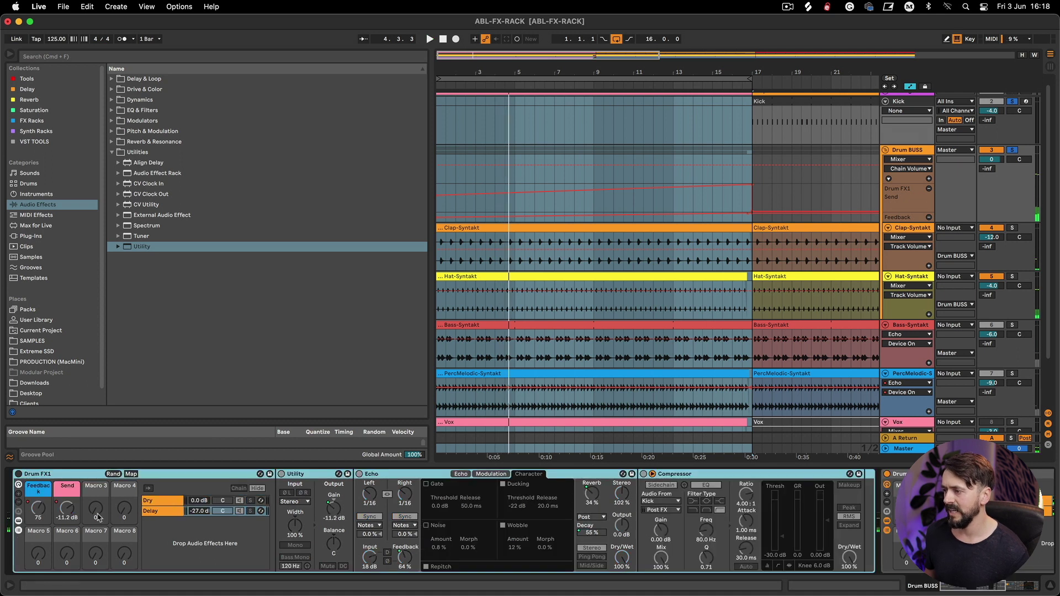
double_click(91, 475)
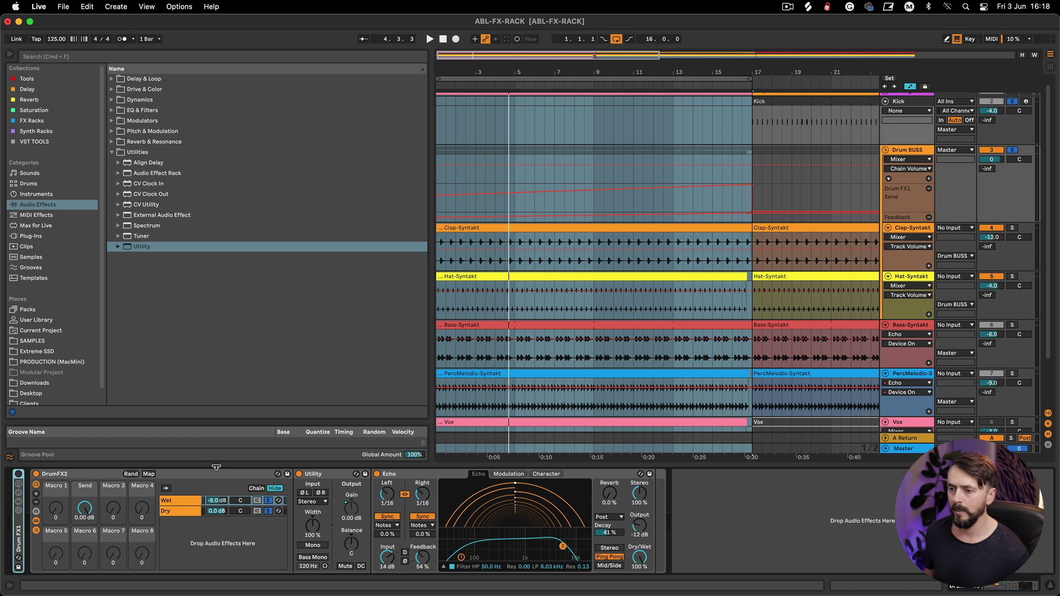
Unsolo the chains in the DrumFX2 rack and turn the Send macro all the way down.
left_click(267, 503)
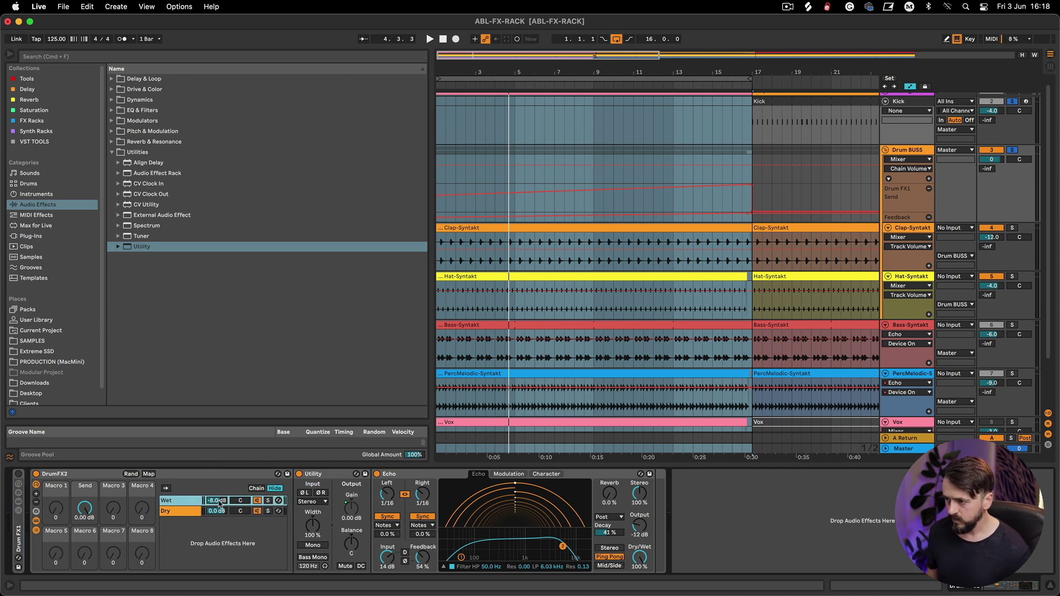
left_click(91, 513)
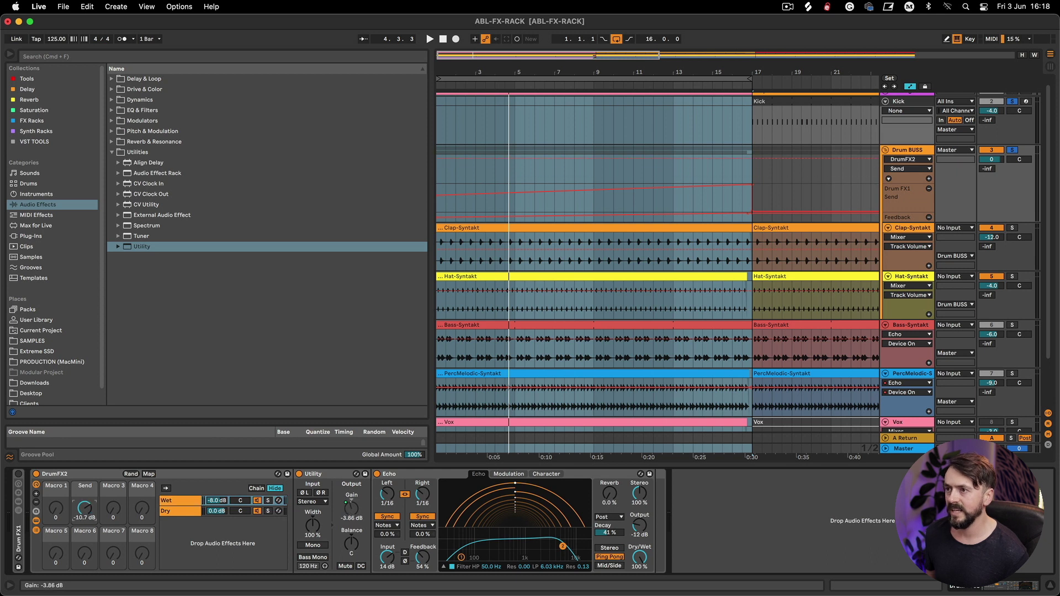
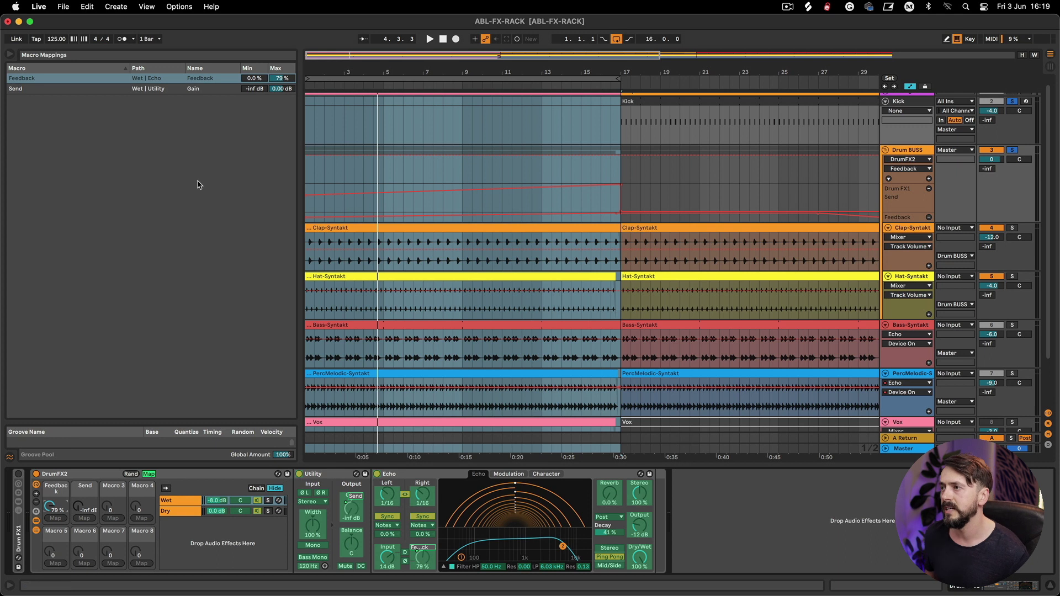
With the loop playing and Send raised to 0.00 dB, limit the Feedback macro's mapping range to 45–94 %.
left_click_drag(283, 81, 283, 74)
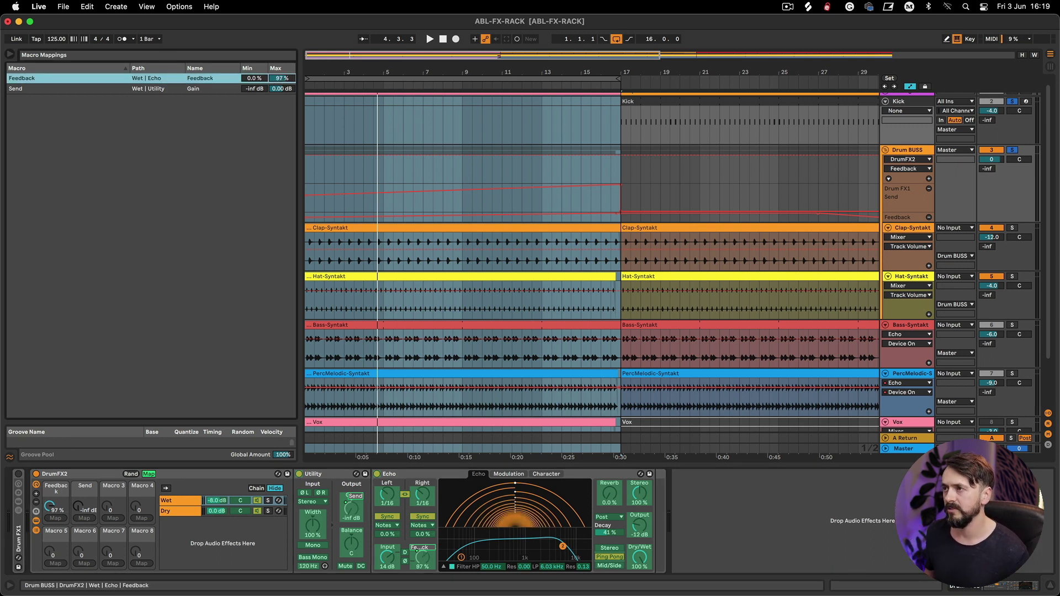
left_click_drag(282, 78, 282, 87)
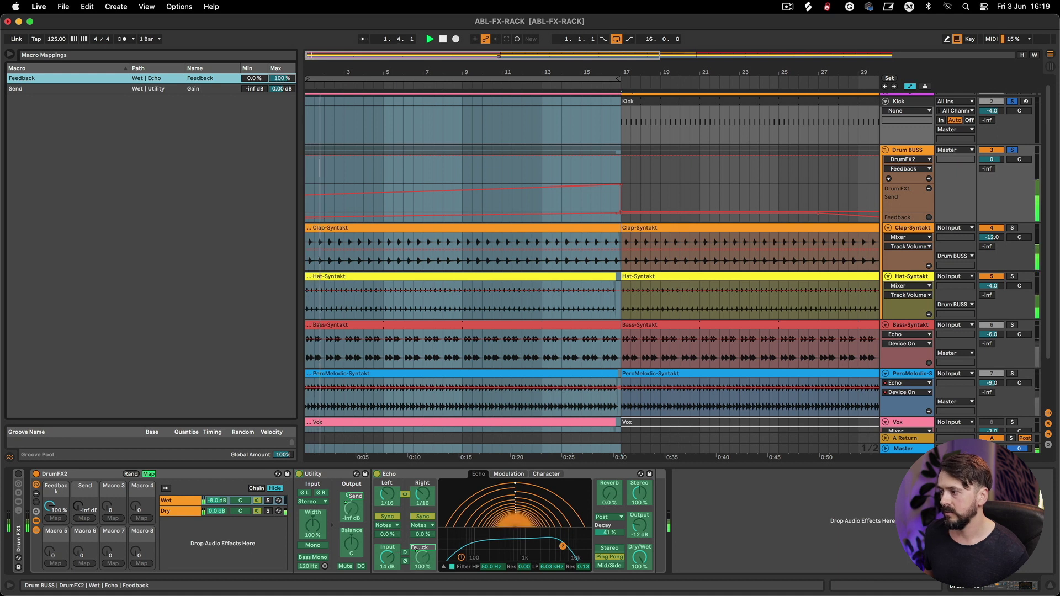
left_click_drag(79, 507, 79, 447)
left_click_drag(283, 81, 292, 79)
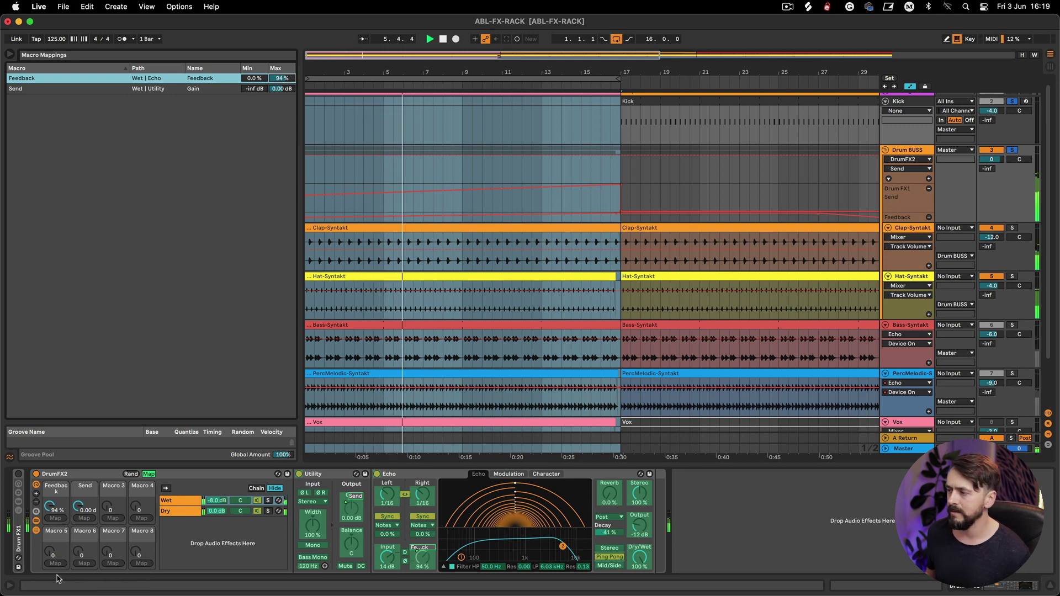
left_click_drag(50, 507, 49, 533)
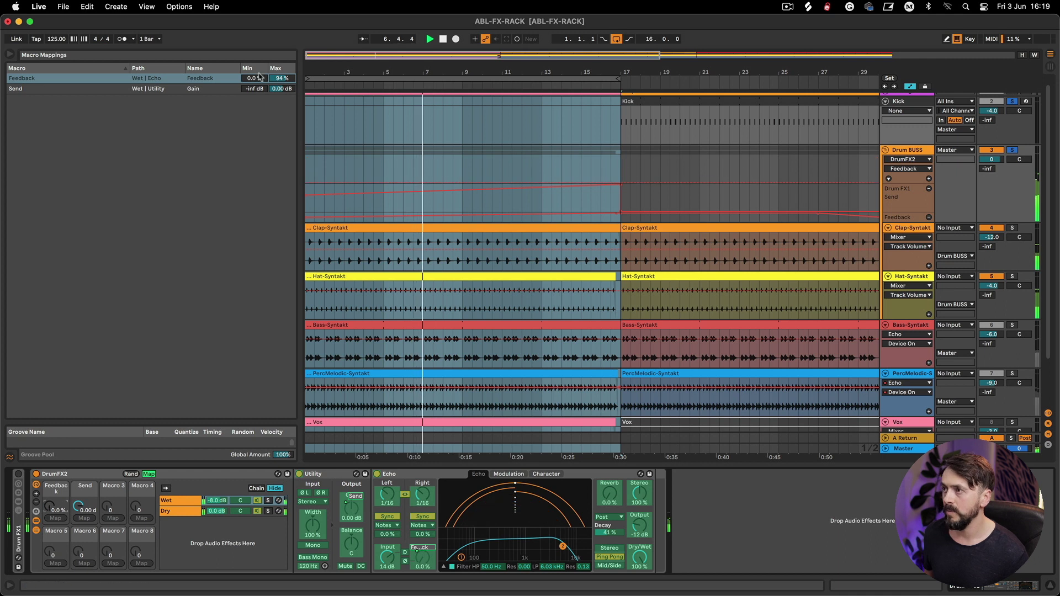
left_click_drag(255, 78, 255, 68)
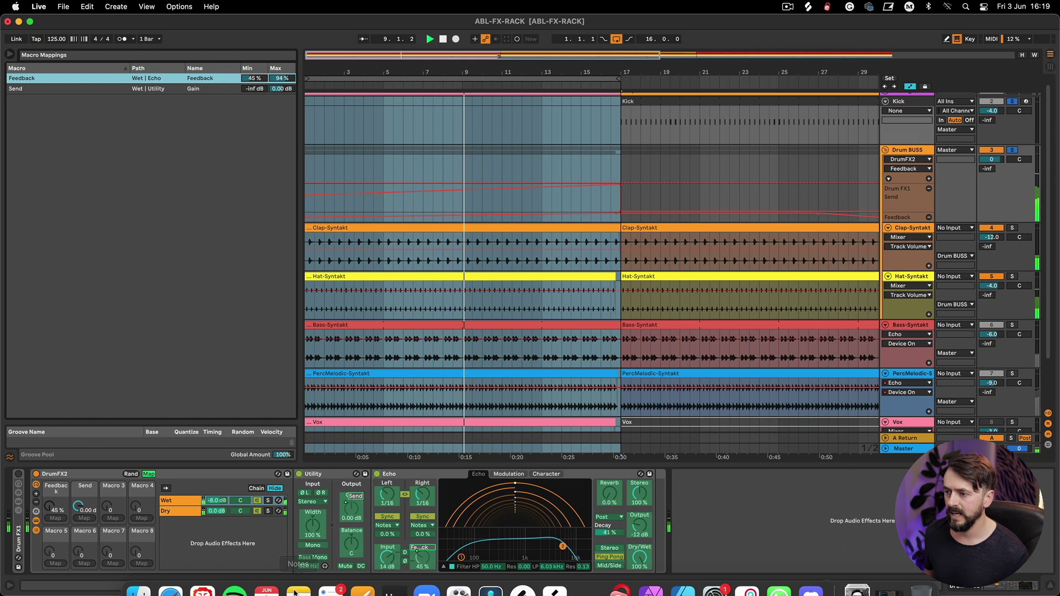
Map the Echo's Reverb level to Macro 1 alongside Feedback.
left_click(610, 494)
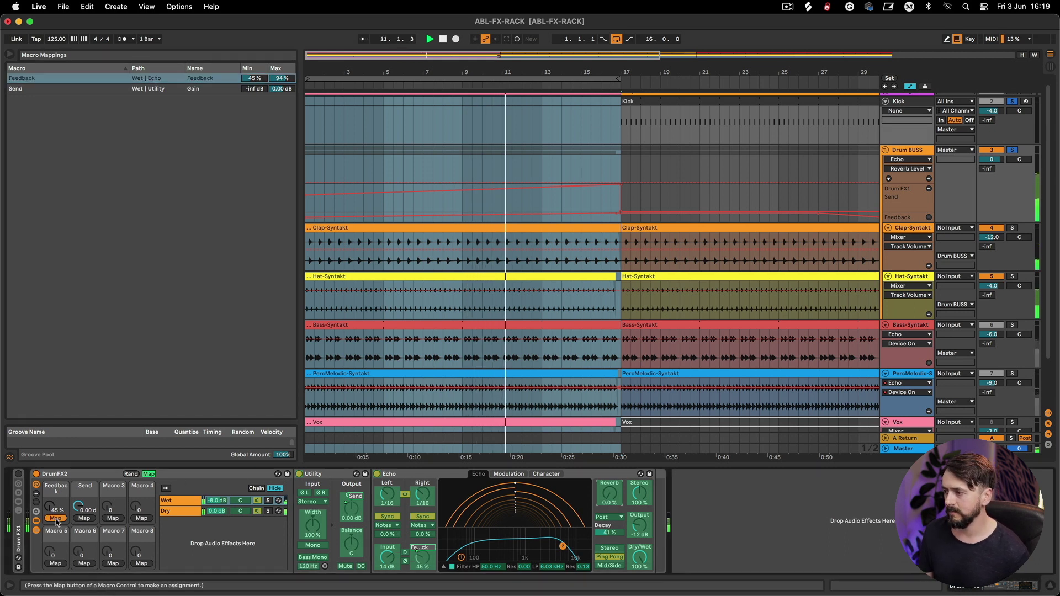
left_click(83, 517)
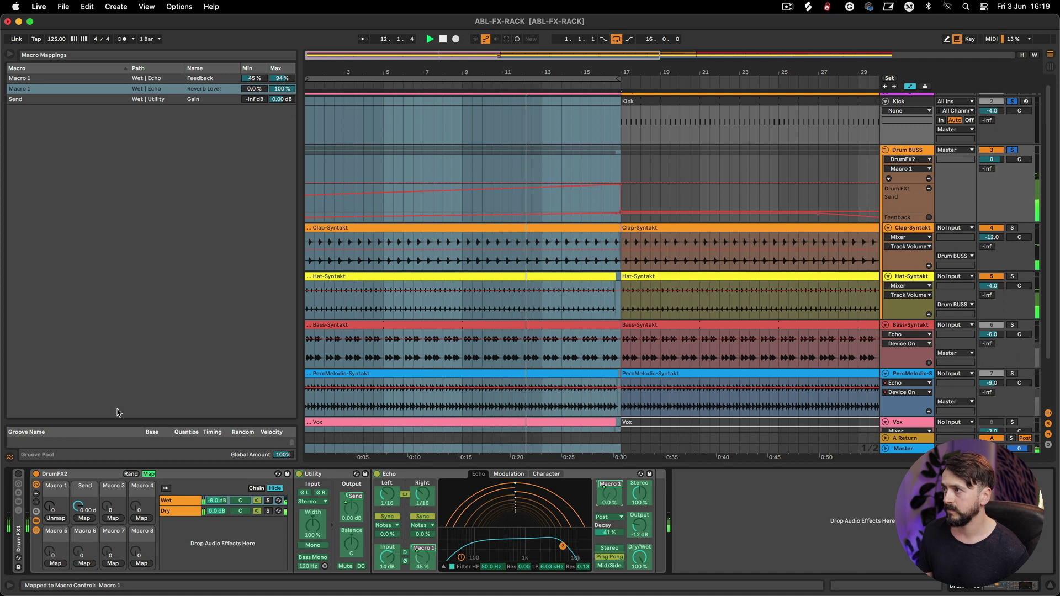
left_click(50, 505)
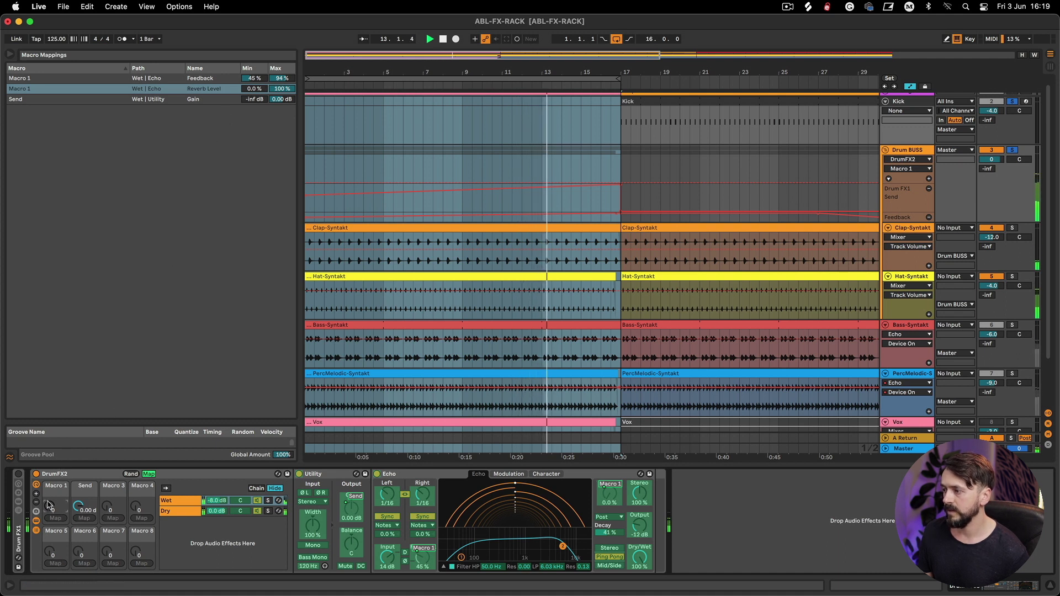
Limit the Reverb Level mapping on Macro 1 to a maximum of 45 %, testing it by sweeping the macro.
left_click_drag(50, 507, 49, 433)
left_click_drag(282, 89, 282, 104)
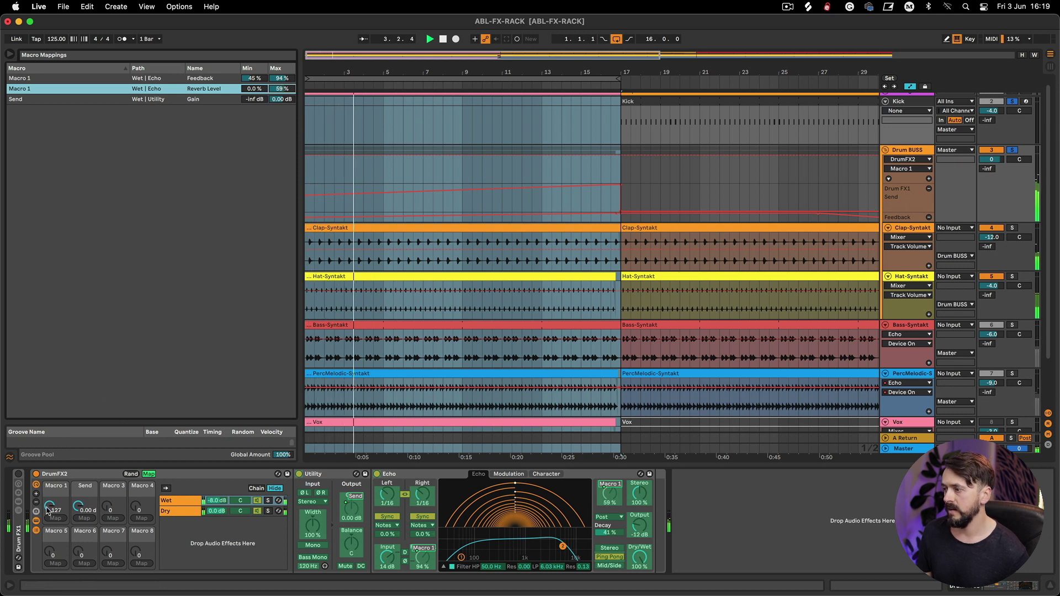
left_click_drag(48, 509, 48, 552)
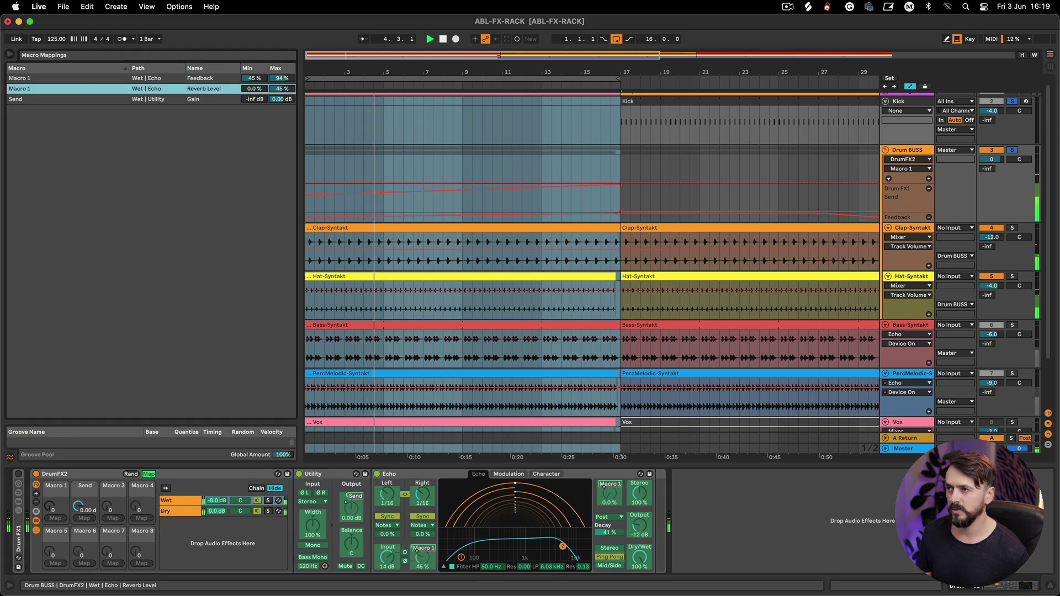
left_click_drag(254, 89, 254, 97)
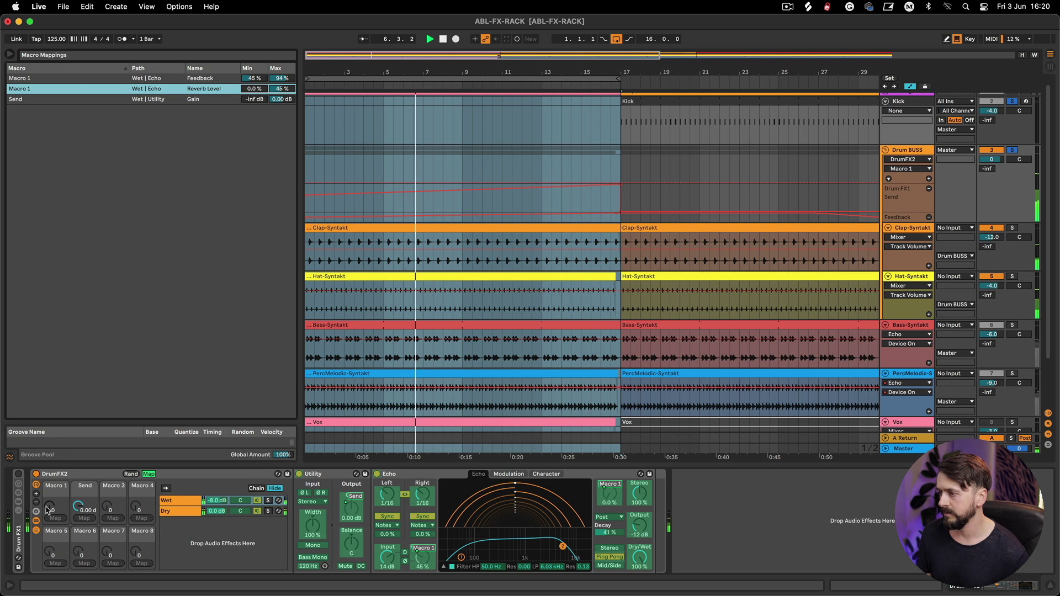
Map the Echo's Reverb Decay to Macro 1 at 16–68 %, and cap Feedback at 91 % and Reverb Level at 40 %.
left_click_drag(49, 507, 49, 453)
left_click(610, 533)
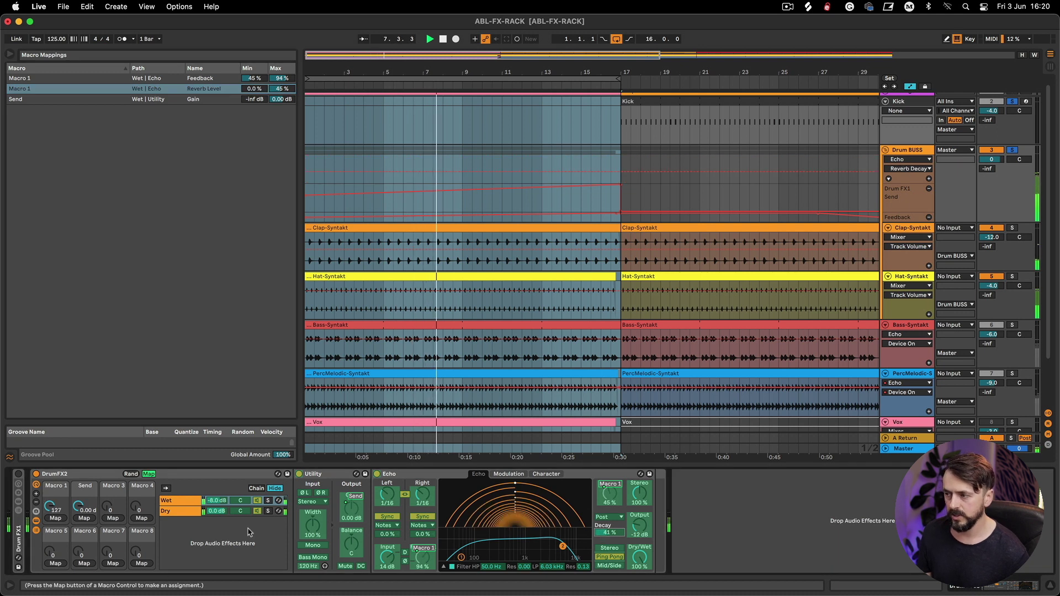
left_click(56, 518)
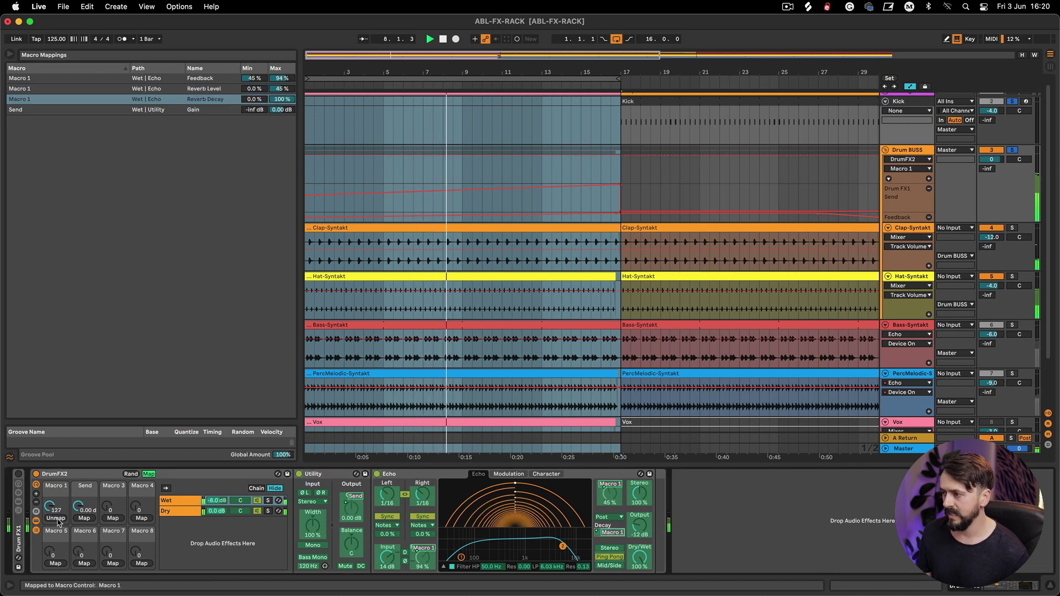
left_click_drag(282, 99, 258, 97)
left_click(282, 100)
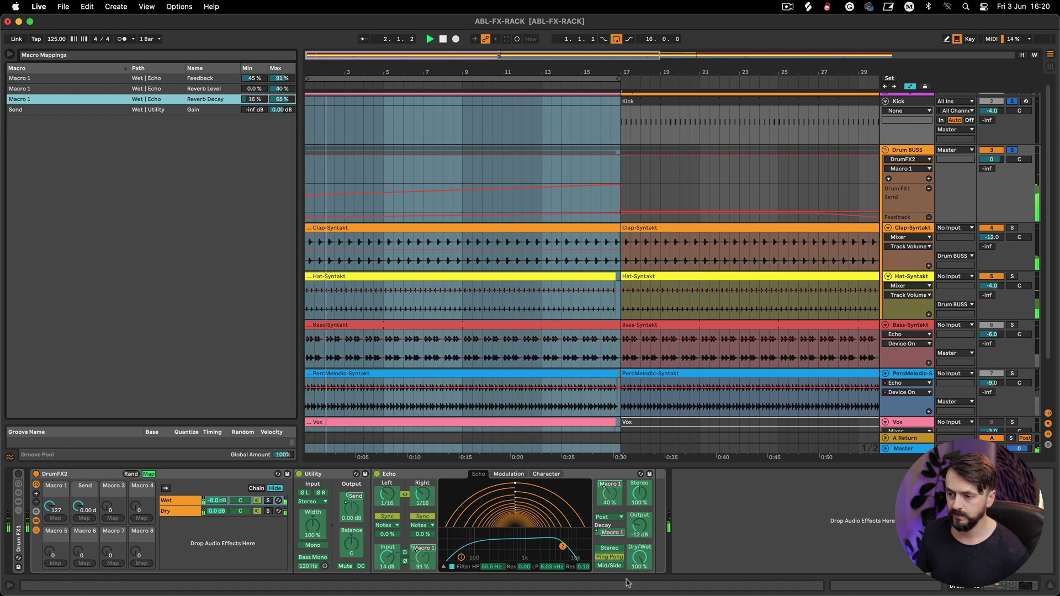
Leave macro mapping, set the Wet chain volume to -10.0 dB and the Echo's low-pass filter to 5.43 kHz.
left_click_drag(563, 546, 566, 545)
left_click(149, 475)
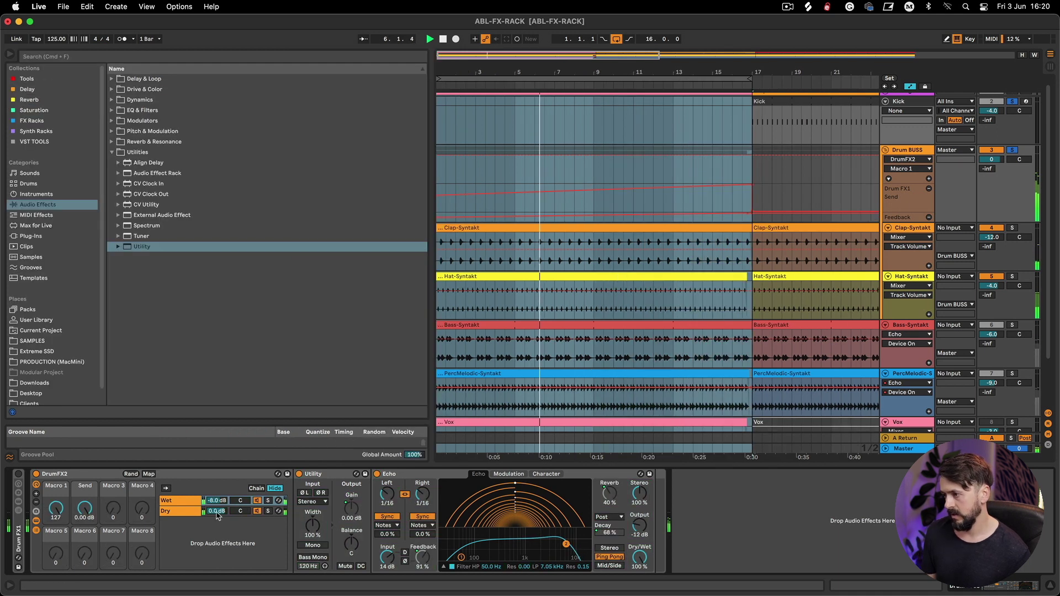
left_click_drag(219, 501, 223, 505)
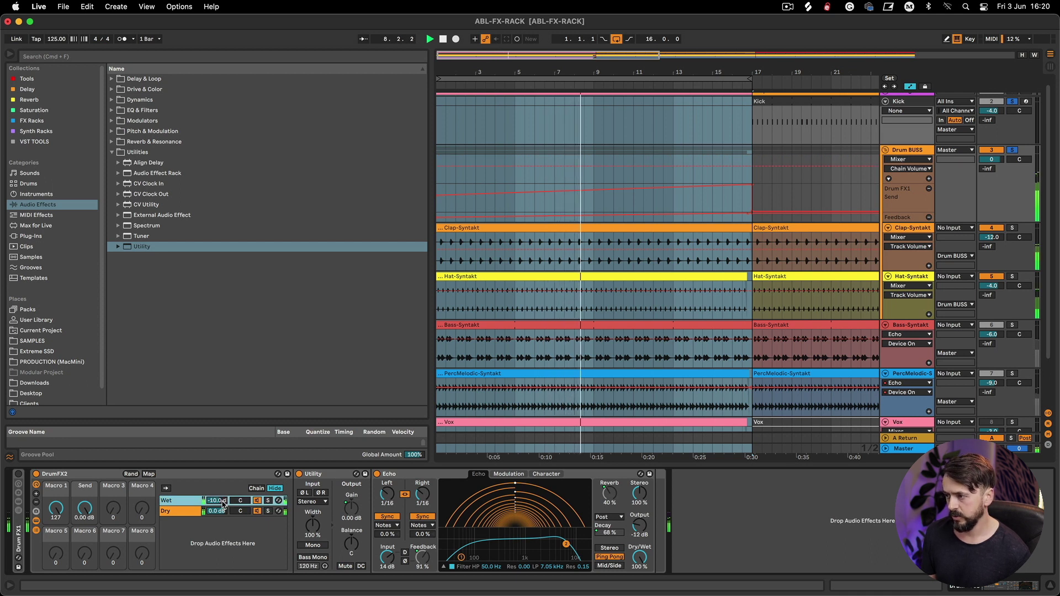
left_click_drag(566, 544, 560, 543)
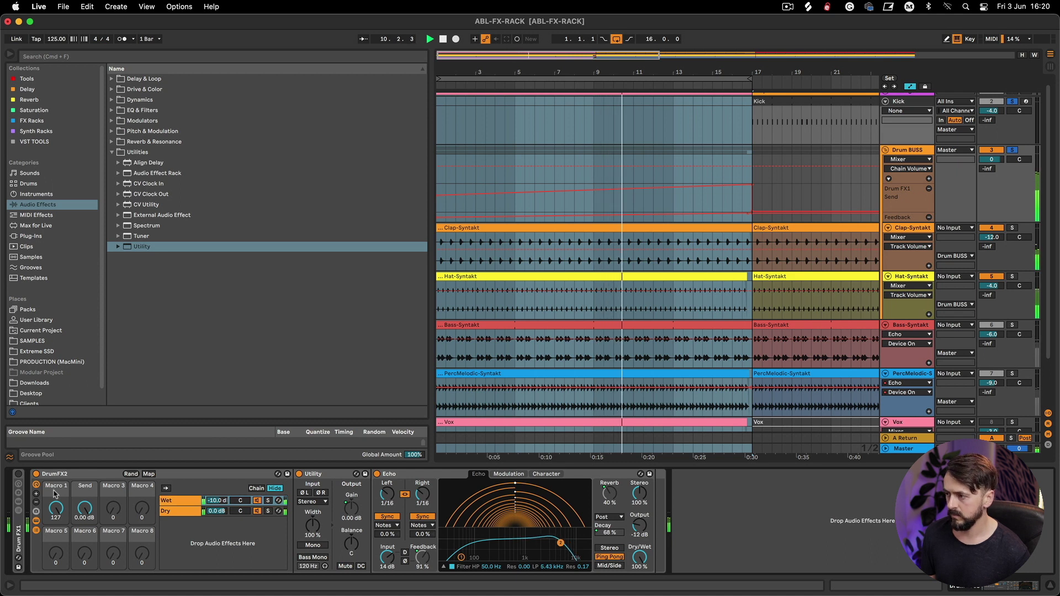
mouse_move(56, 508)
left_mouse_down()
mouse_move(56, 525)
mouse_move(56, 508)
left_mouse_up()
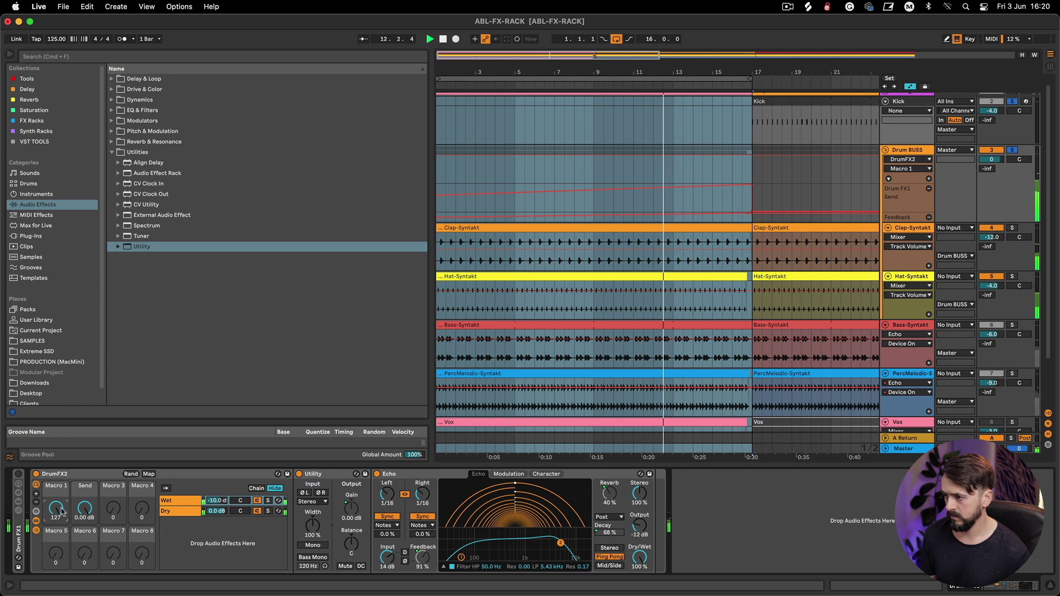
Lower the maximum of Macro 1's Feedback mapping to 88 % and rename the macro Feedback.
left_click(149, 474)
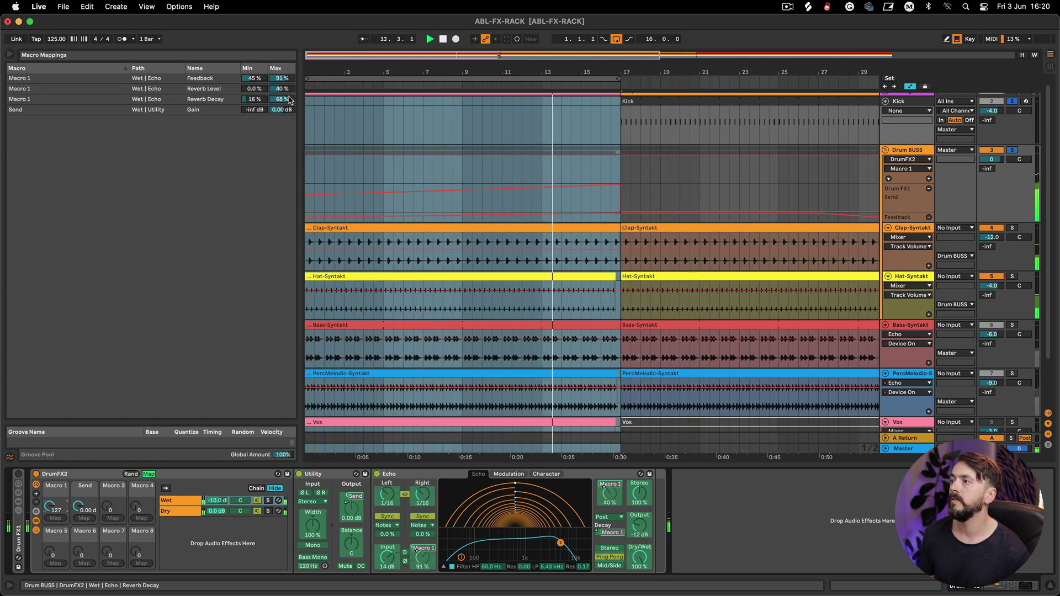
left_click_drag(283, 78, 287, 83)
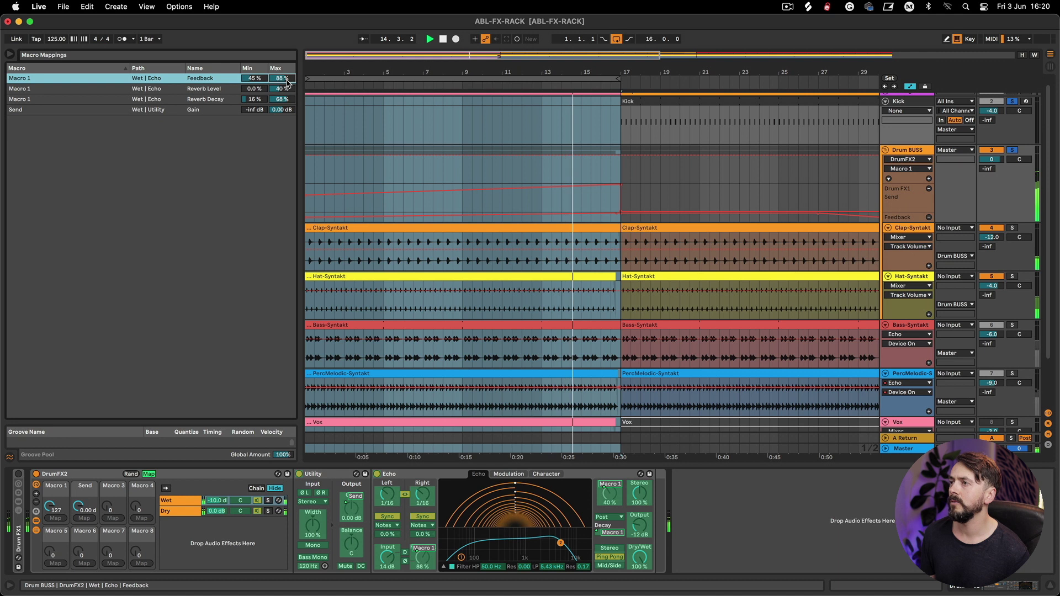
left_click(223, 381)
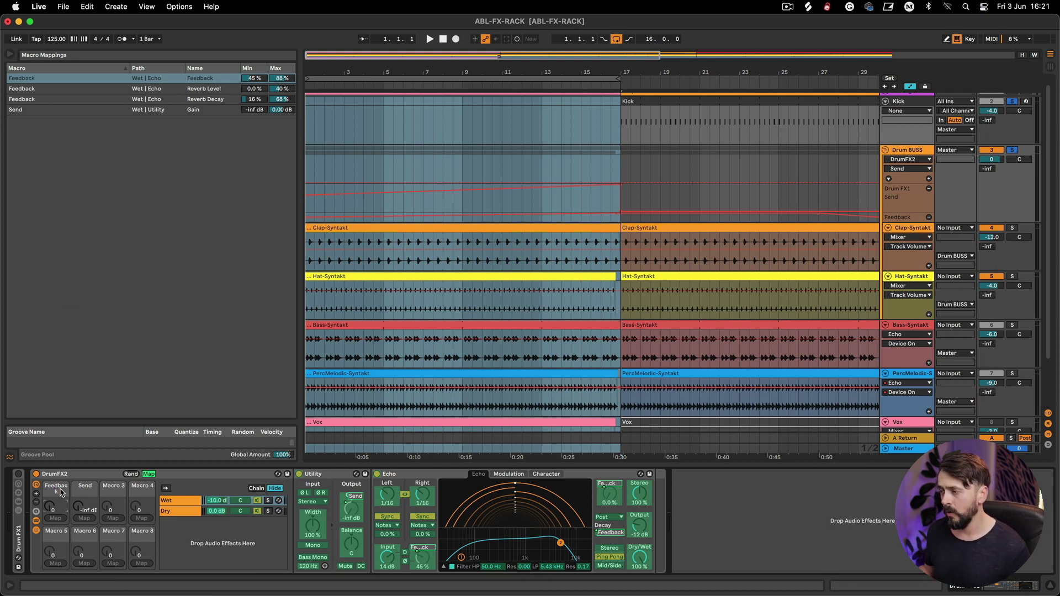
Colour the Feedback macro blue and the Send macro orange, and leave macro mapping.
right_click(61, 492)
left_click(147, 458)
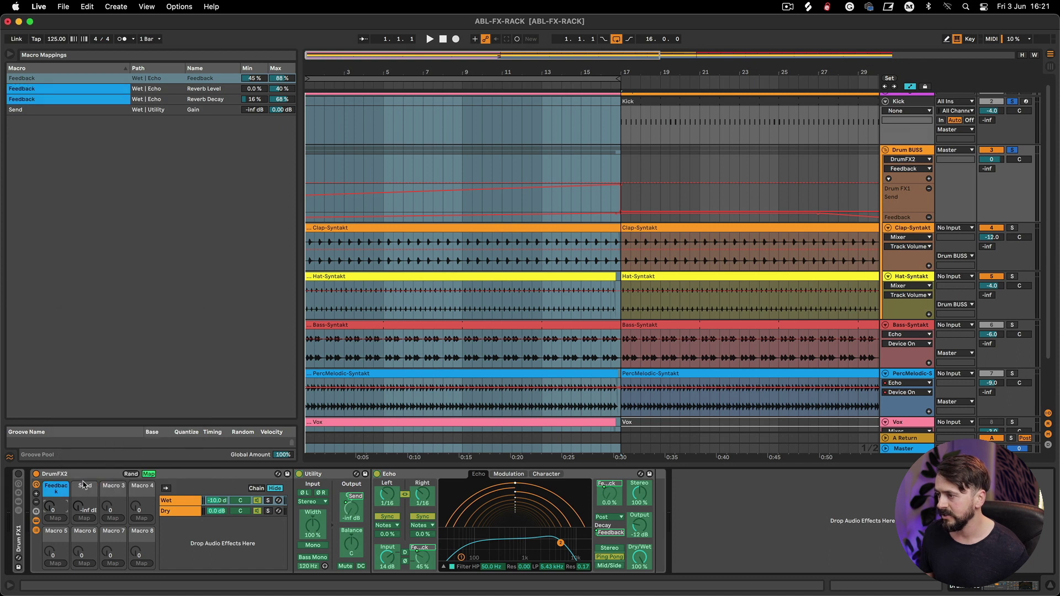
right_click(80, 491)
left_click(97, 447)
right_click(82, 495)
left_click(97, 450)
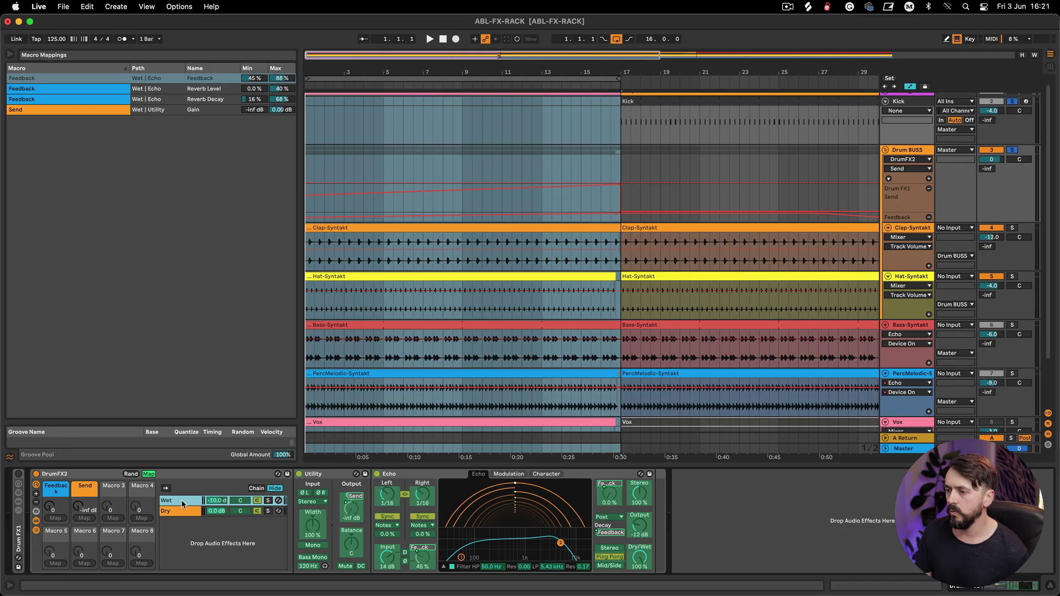
left_click(149, 474)
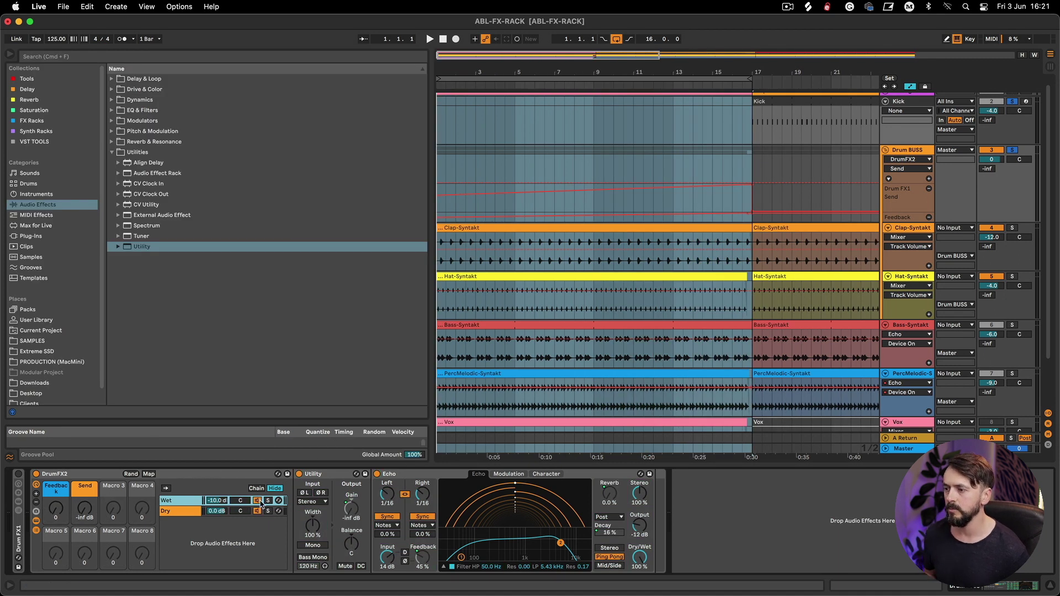
Add a Compressor from the Dynamics effects after the Echo in the Wet chain.
left_click(659, 501)
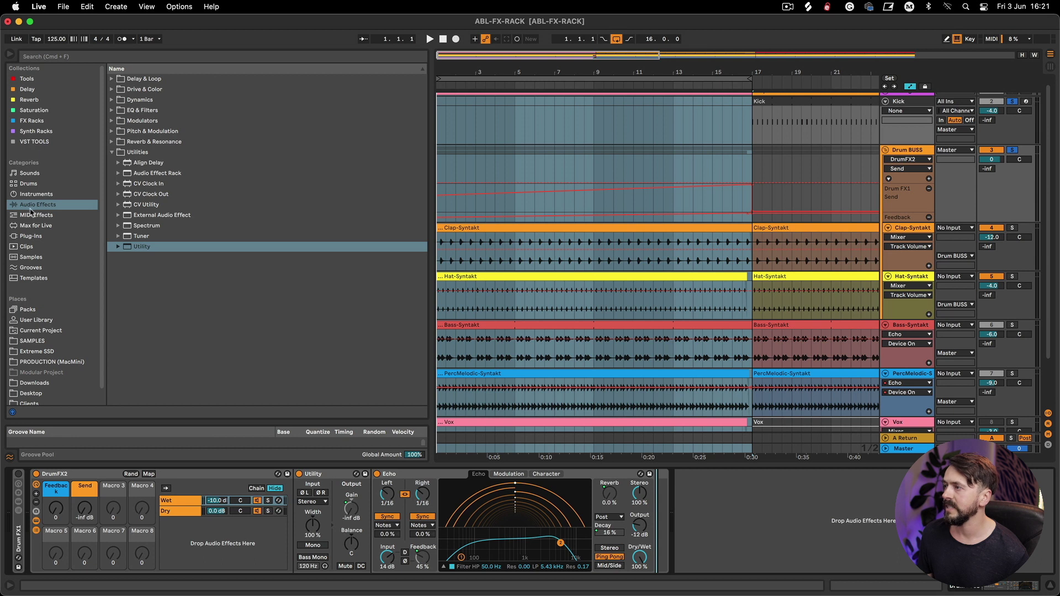
left_click(158, 103)
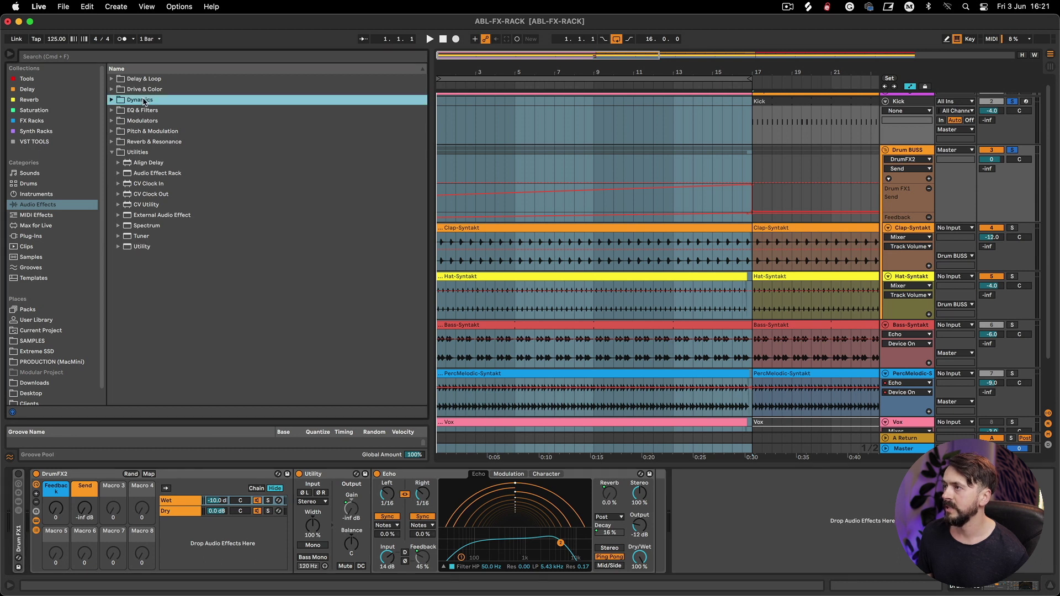
key("Down")
key("Return")
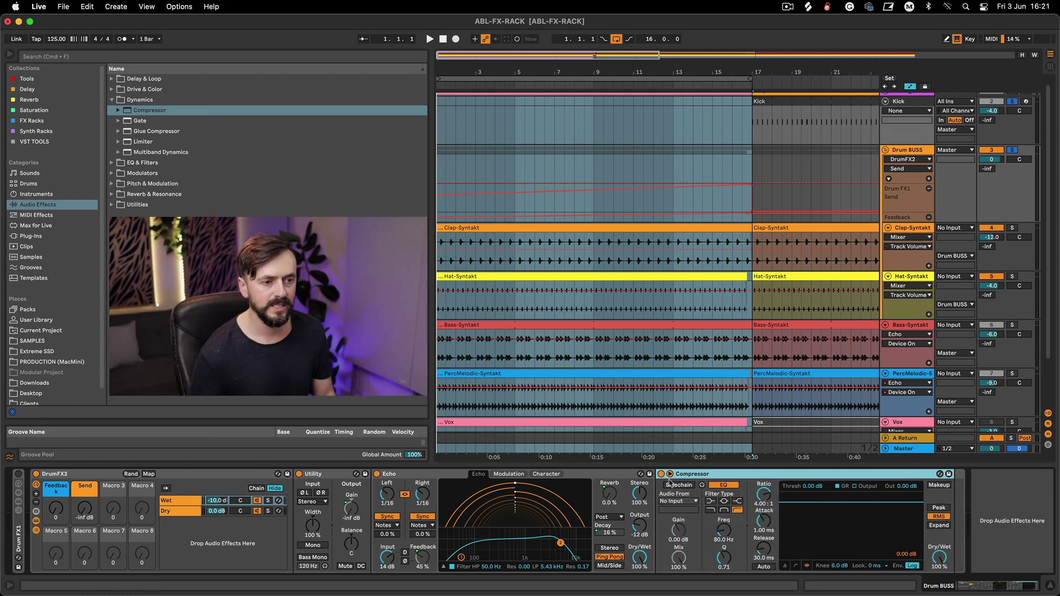
Enable the Compressor's sidechain with Kick as the audio source and show its transfer curve display.
left_click(679, 486)
left_click(683, 502)
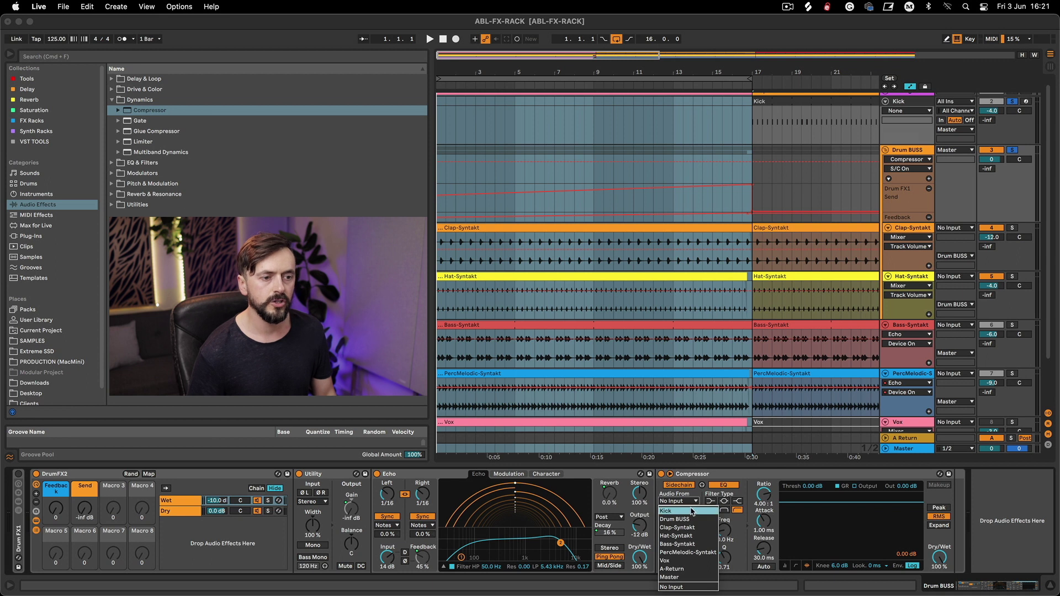
left_click(691, 511)
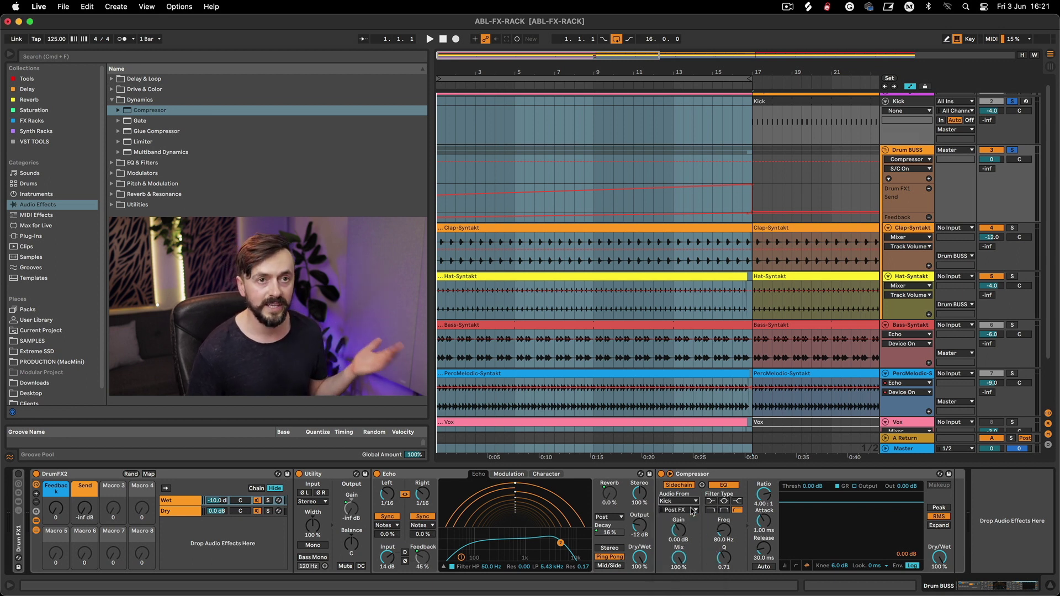
left_click(786, 567)
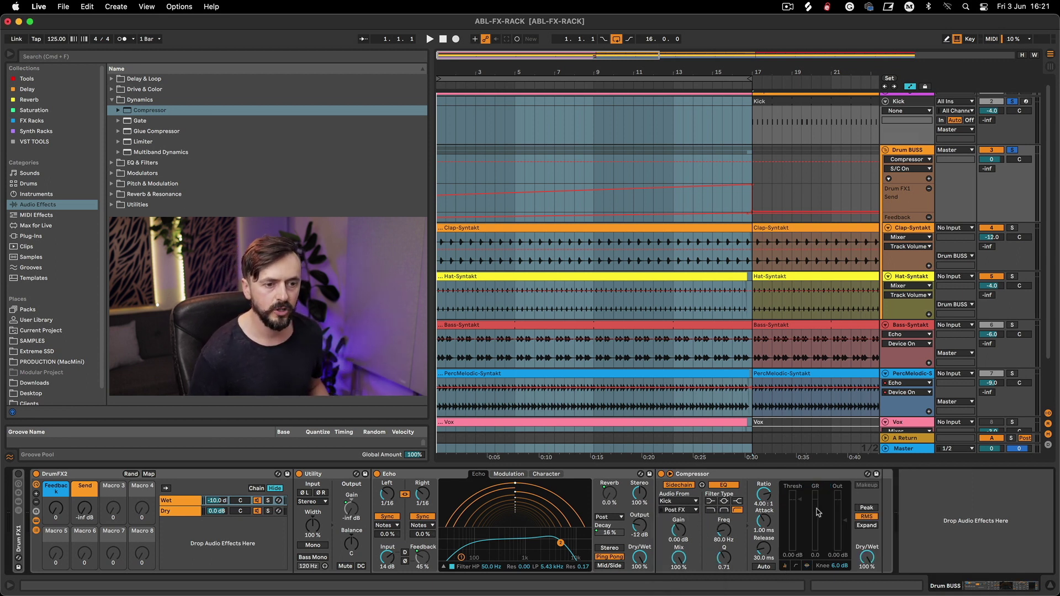
left_click(796, 567)
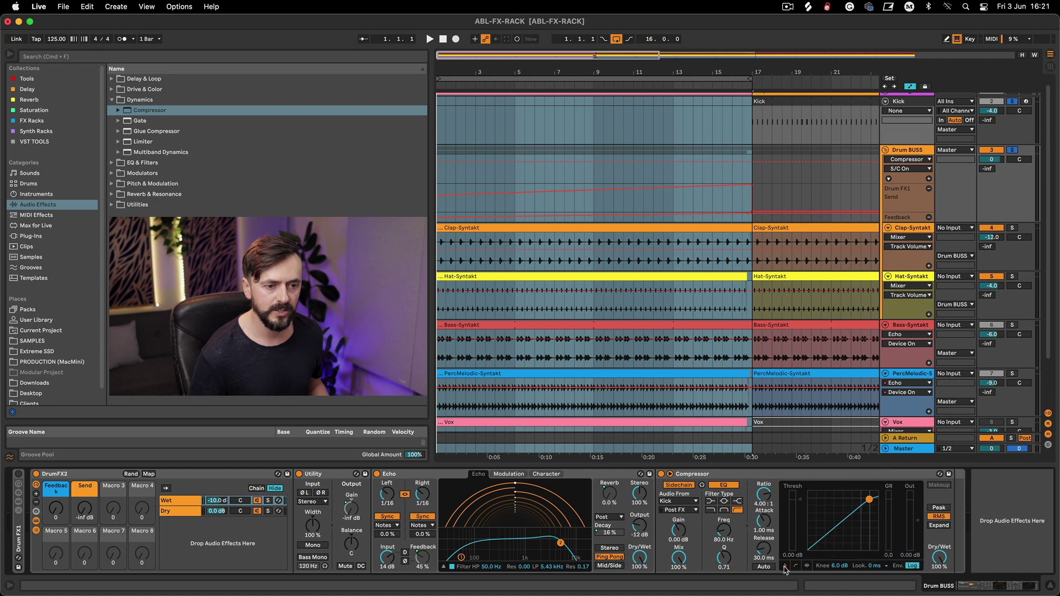
Loop four bars from bar 17 where the Kick plays, start playback and select the Drum BUSS track.
left_click(770, 100)
mouse_move(645, 79)
left_mouse_down()
mouse_move(872, 79)
mouse_move(619, 55)
mouse_move(614, 75)
mouse_move(644, 79)
left_mouse_up()
left_click_drag(723, 78, 603, 82)
left_click(911, 149)
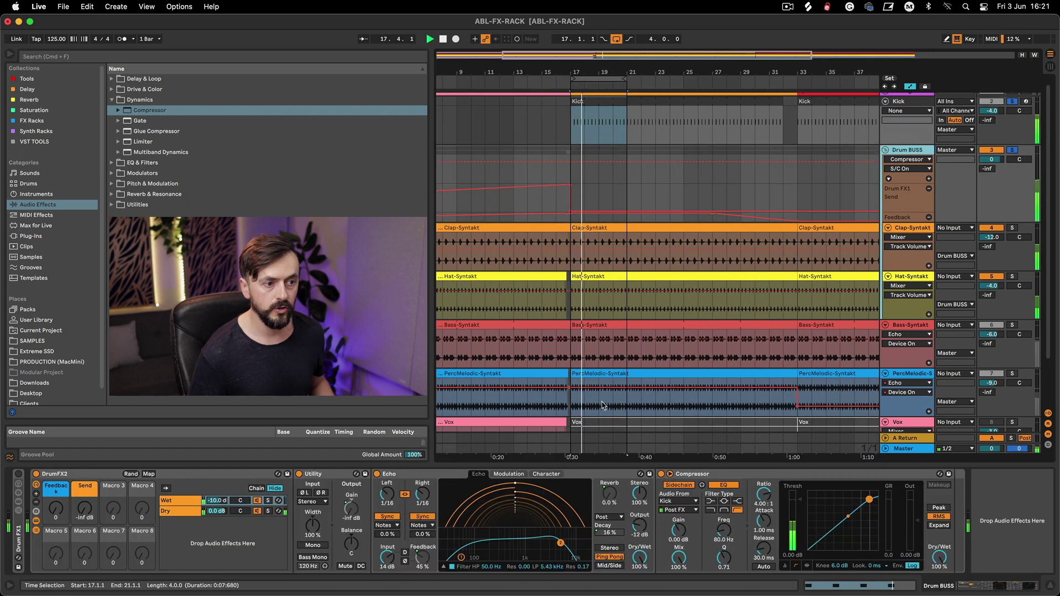
Raise the Send macro to 0.00 dB and Feedback to 118, and lower the Compressor threshold to -7.94 dB.
left_click_drag(86, 514, 57, 442)
left_click_drag(57, 509, 56, 510)
left_click_drag(801, 500, 800, 512)
Mute the Dry chain so only the Wet chain plays, and show the Wet chain's devices.
left_click(258, 501)
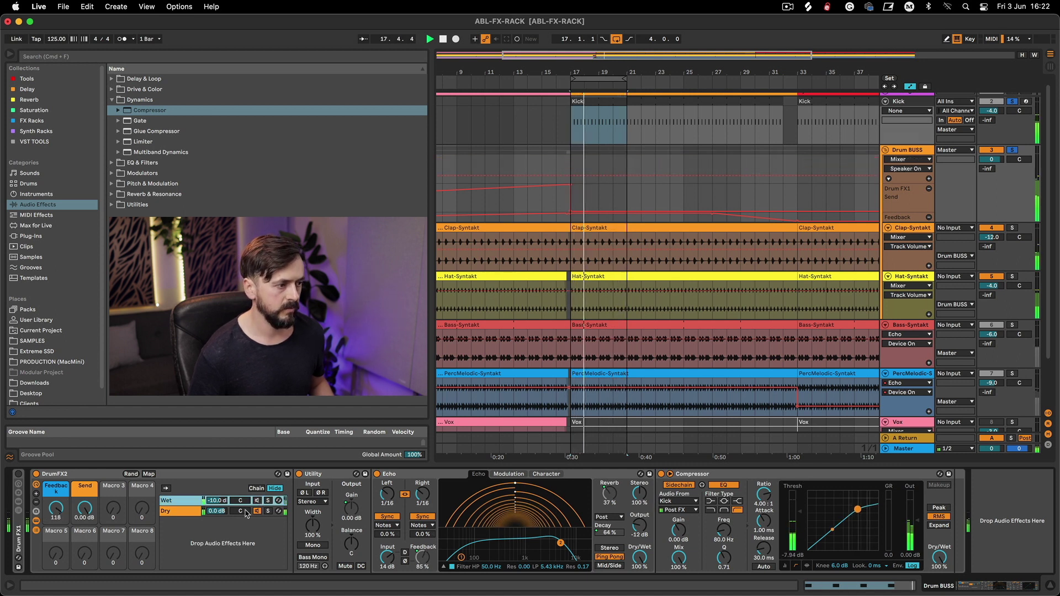
left_click(261, 513)
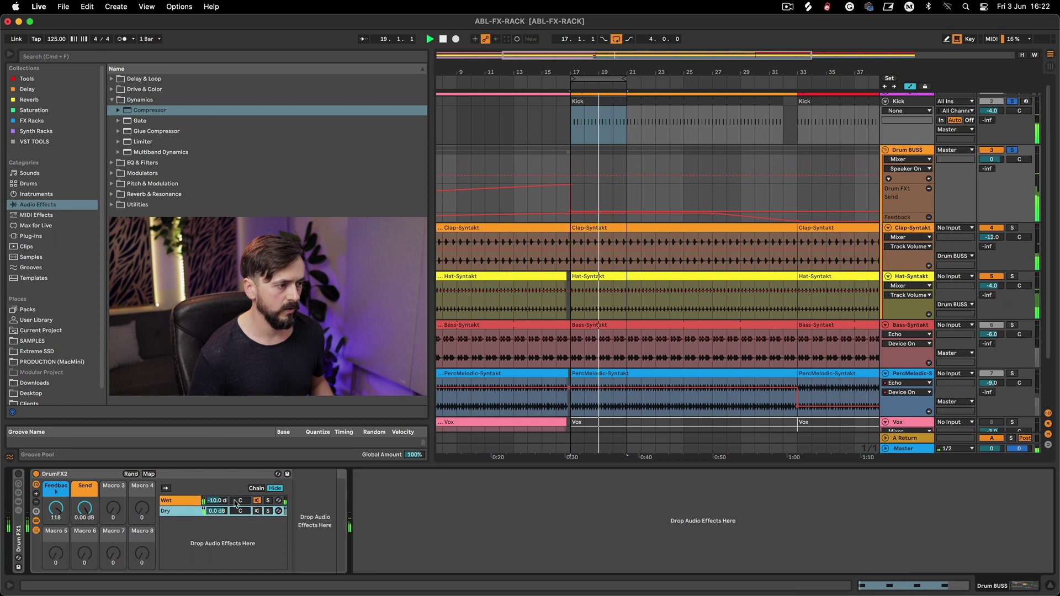
left_click(187, 505)
Lower the Compressor threshold to -32.0 dB and set its release to 58.2 ms.
left_click_drag(802, 529, 802, 539)
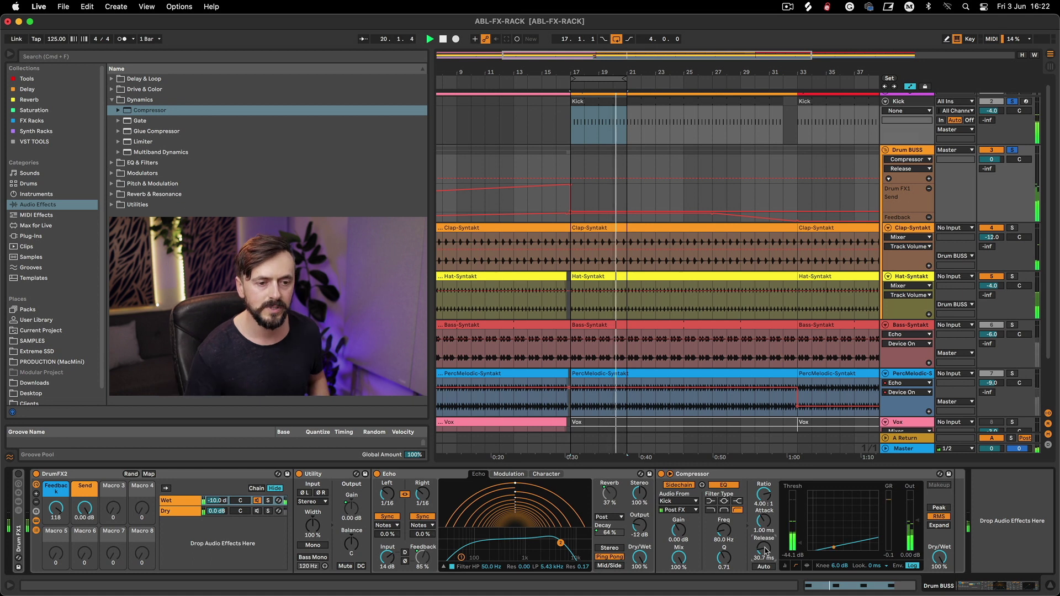
left_click(793, 543)
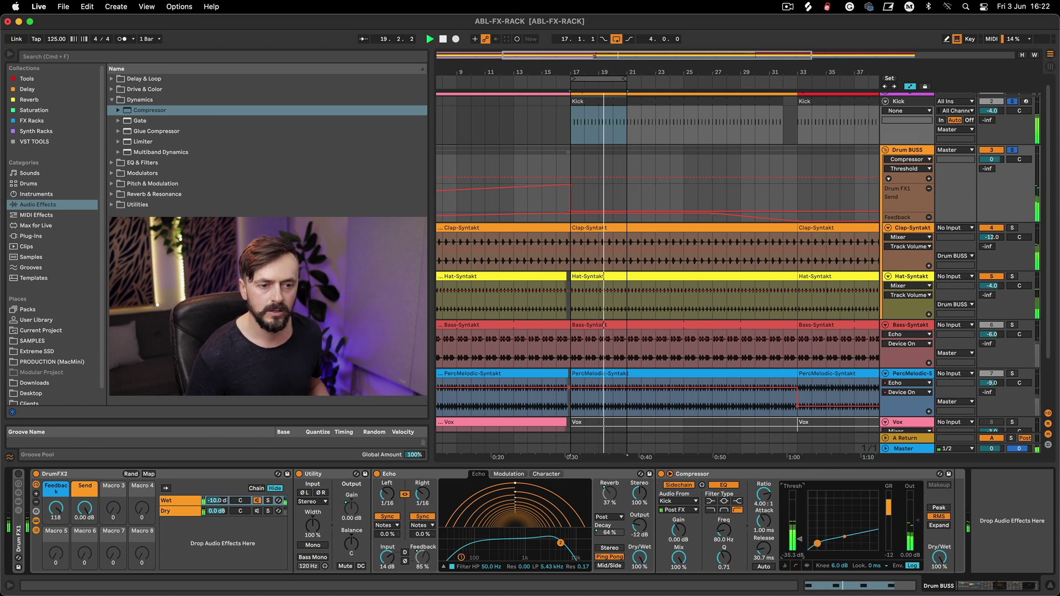
left_click(772, 546)
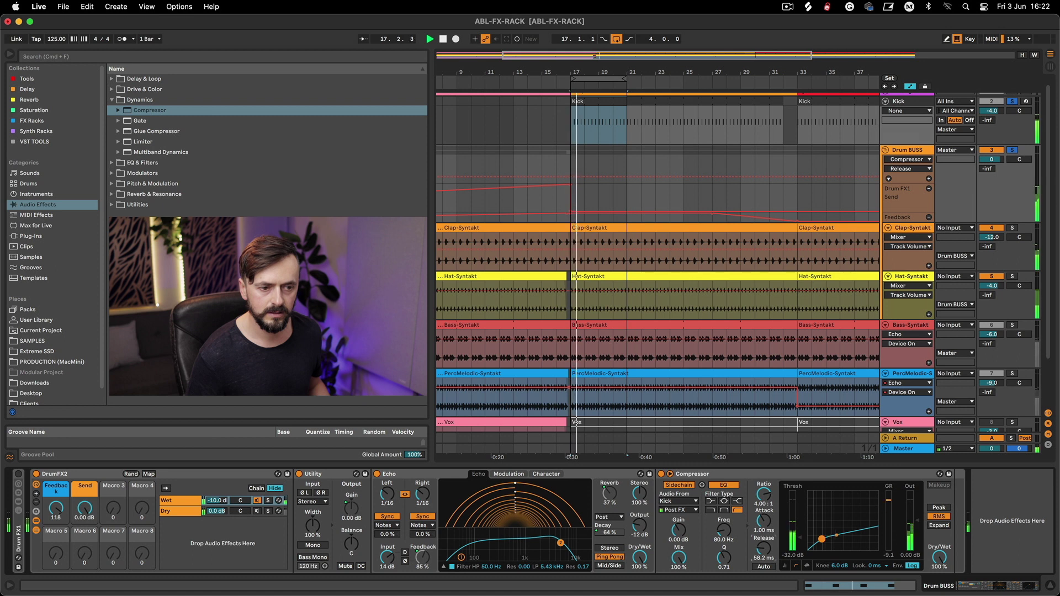
Reactivate the Dry chain and lower the Compressor threshold in the Wet chain to -34.2 dB.
left_click(257, 513)
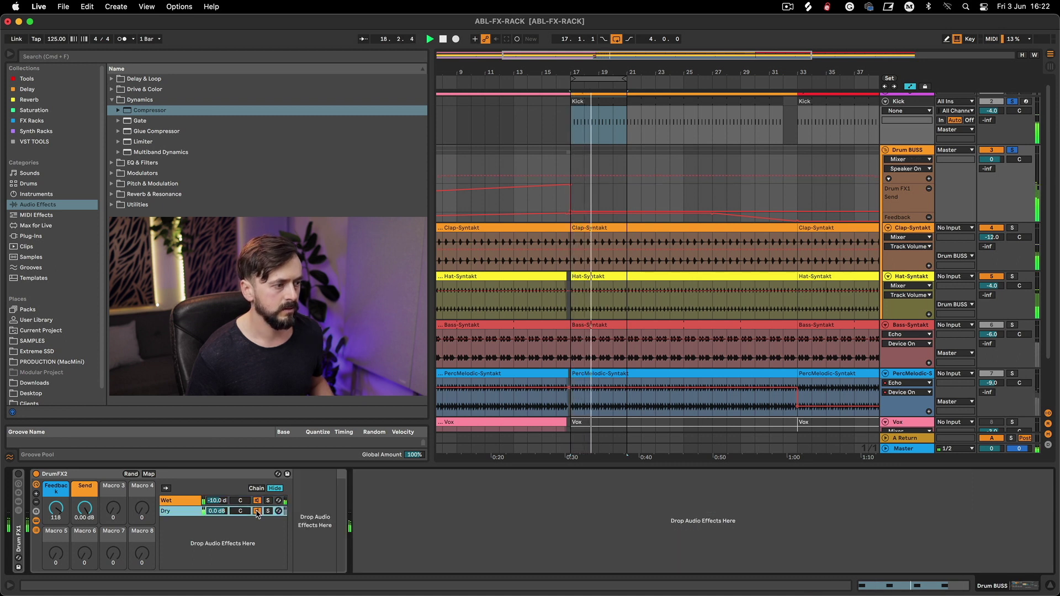
left_click(185, 501)
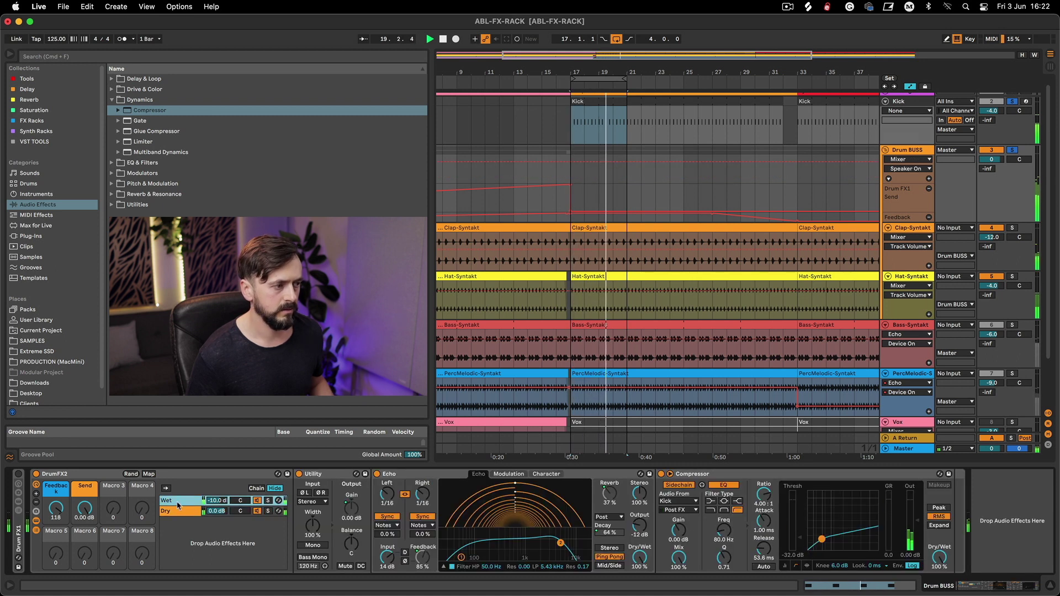
left_click(799, 537)
left_click_drag(800, 538, 801, 542)
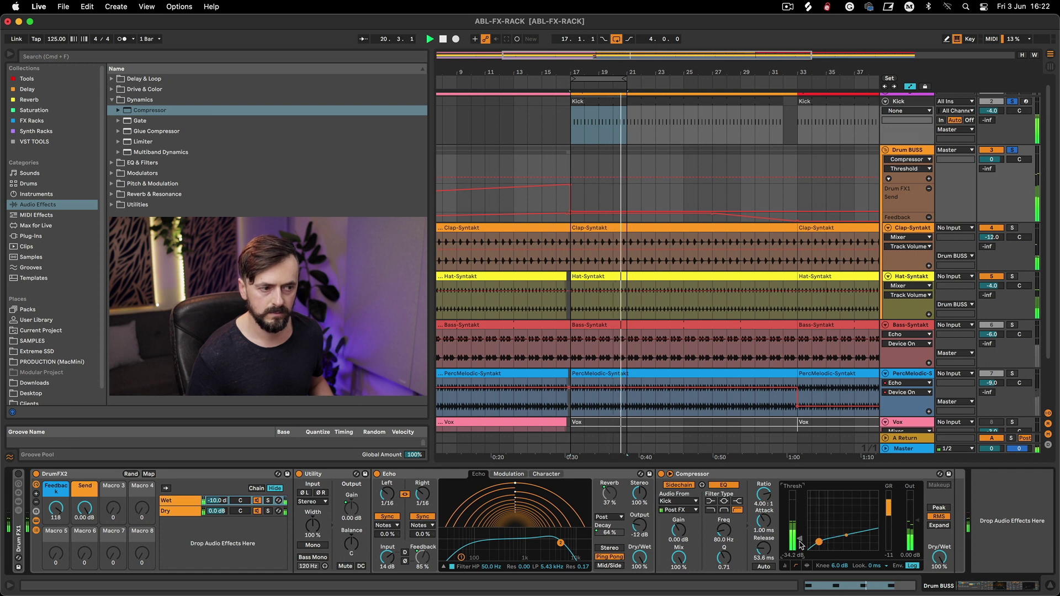
Stop playback and turn the Feedback and Send macros all the way down.
key("space")
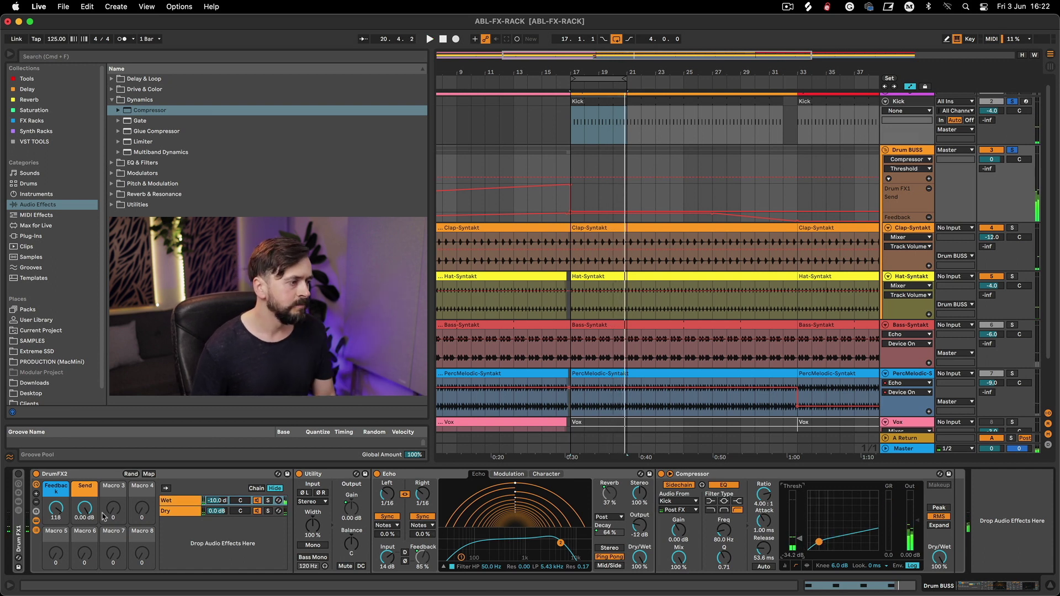
left_click_drag(57, 507, 55, 507)
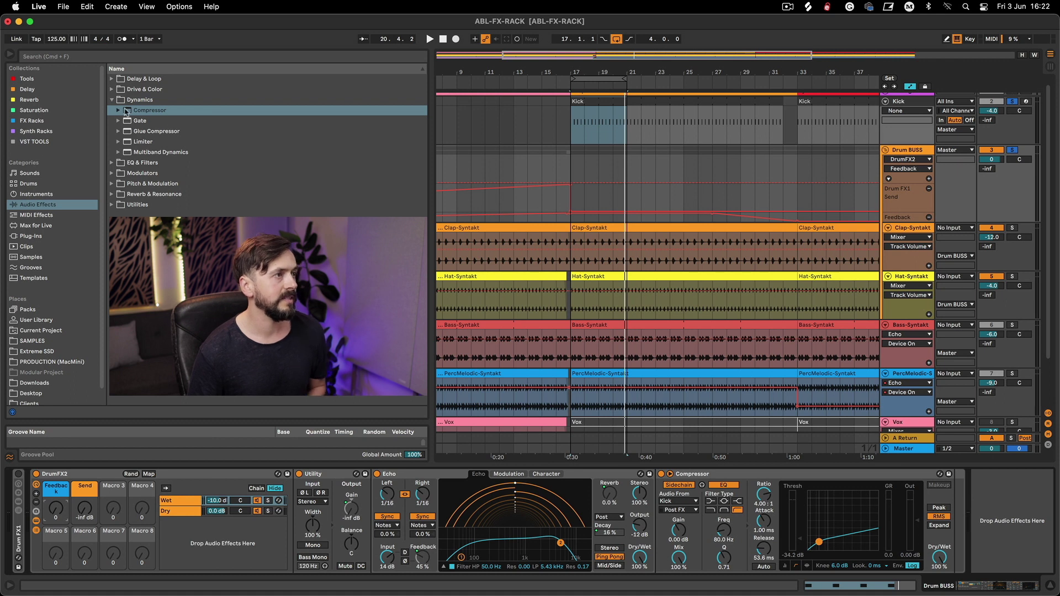
Insert an EQ Eight between the Echo and the Compressor in the Wet chain.
left_click(158, 100)
left_click(171, 113)
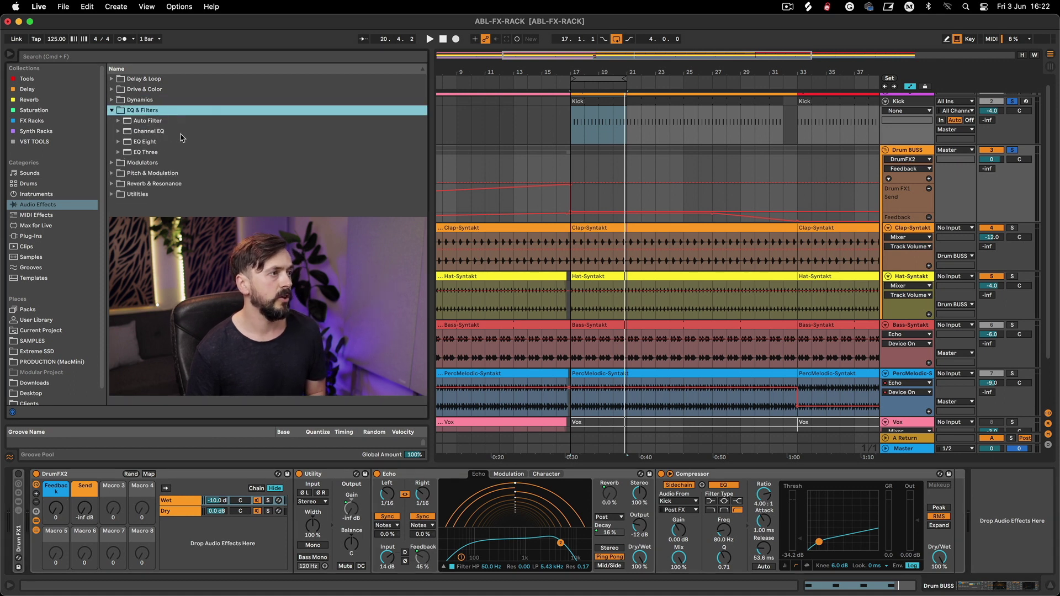
left_click_drag(155, 143, 678, 508)
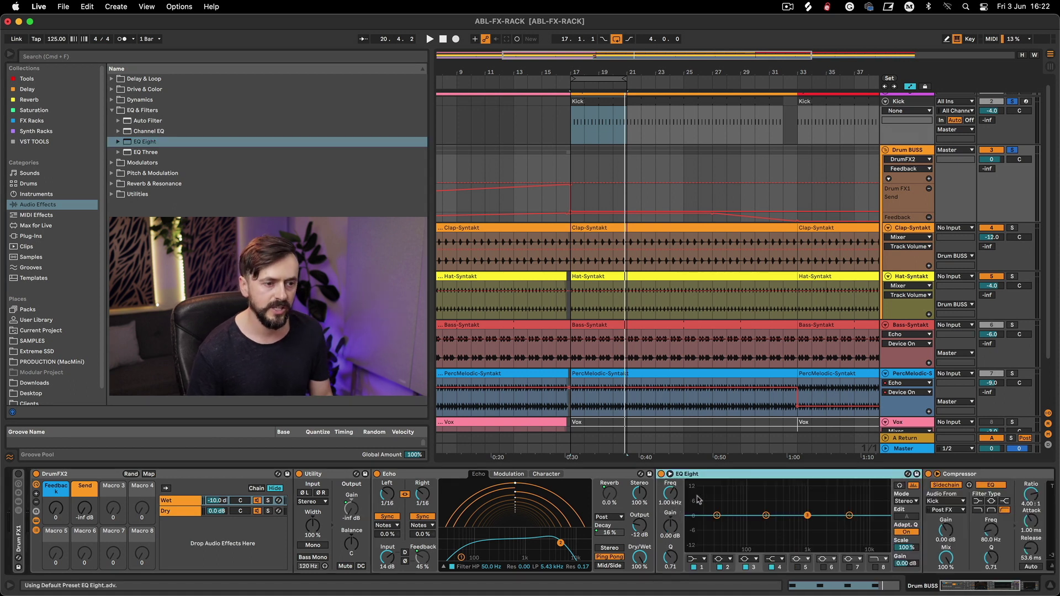
Set EQ Eight's first band to a low cut at about 144 Hz, and test the Send and Feedback macros during playback.
left_click(701, 563)
left_click(704, 505)
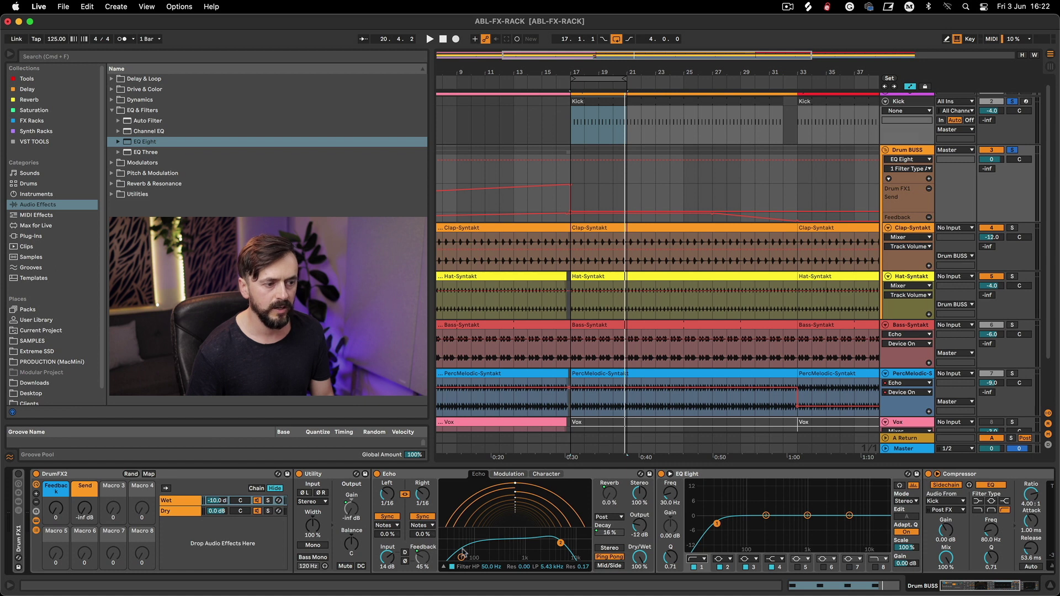
key("space")
left_click_drag(732, 522, 752, 523)
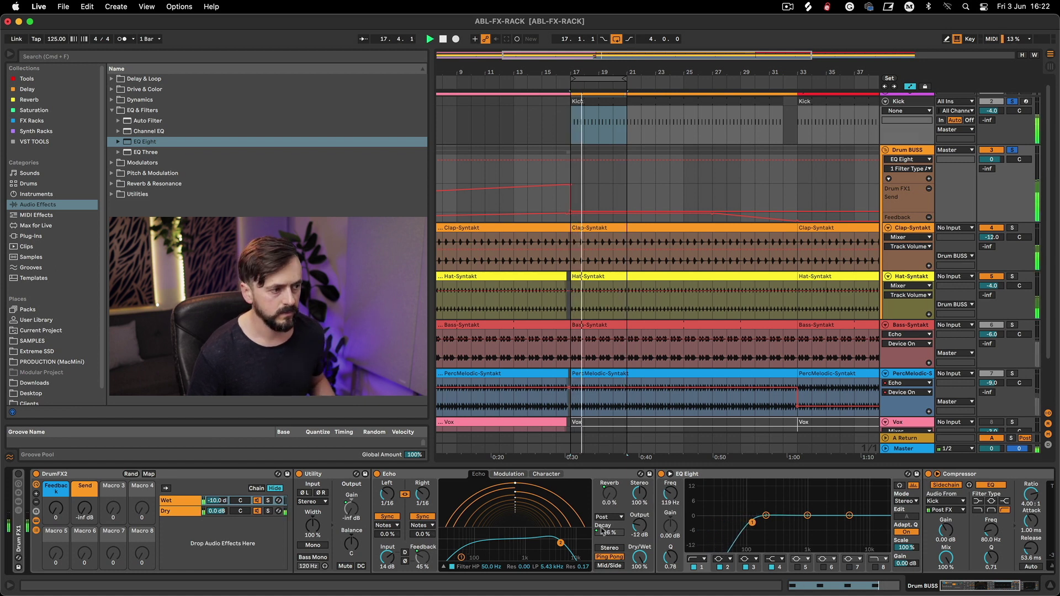
left_click_drag(85, 508, 56, 503)
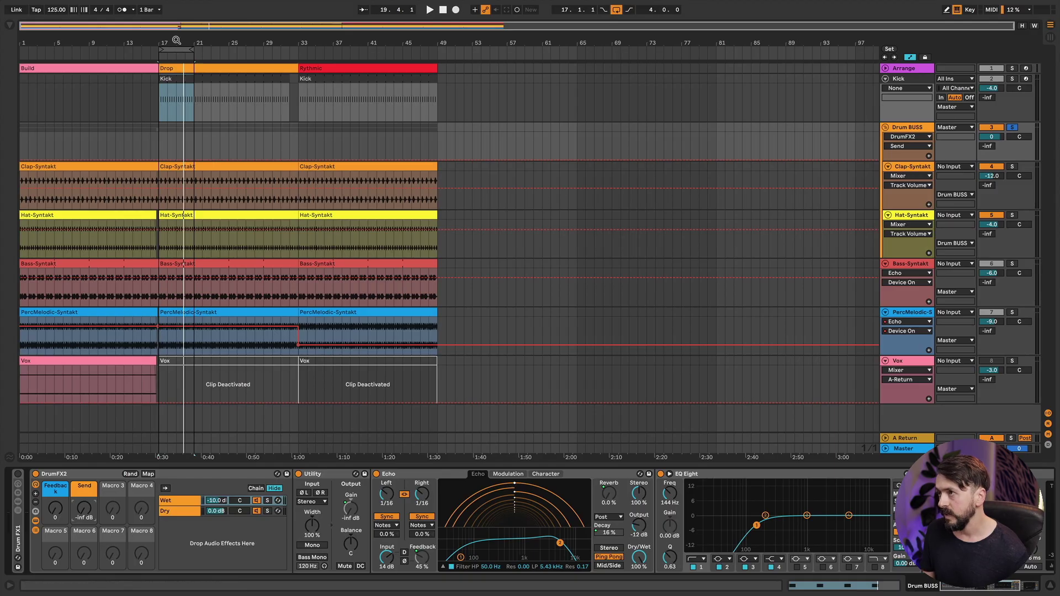
Set the loop to the 16-bar Build section and show separate Drum BUSS automation lanes for DrumFX2's Send and Feedback macros.
left_click_drag(176, 40, 40, 50)
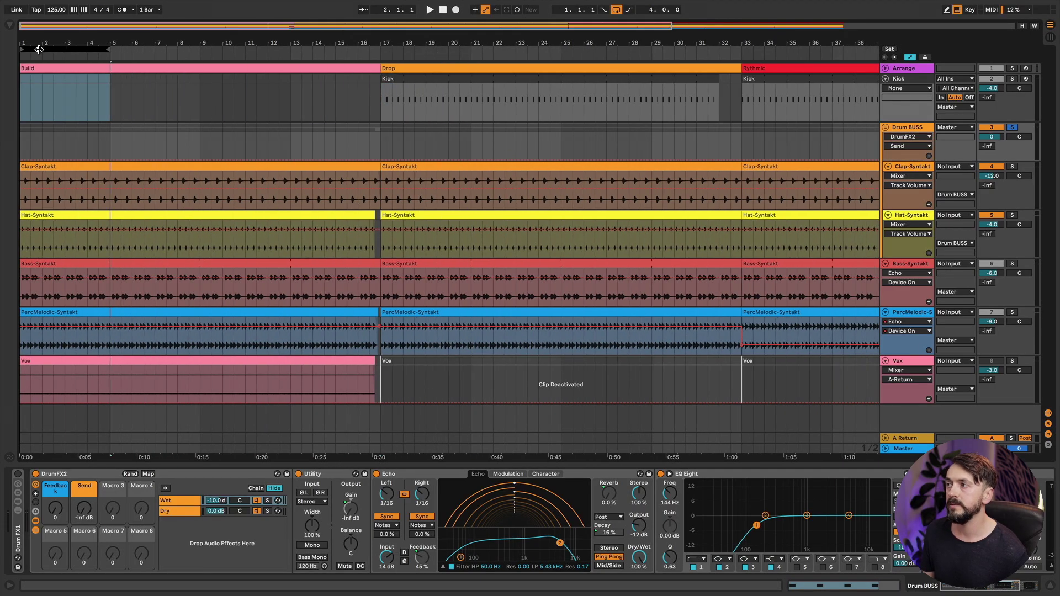
left_click_drag(107, 48, 379, 44)
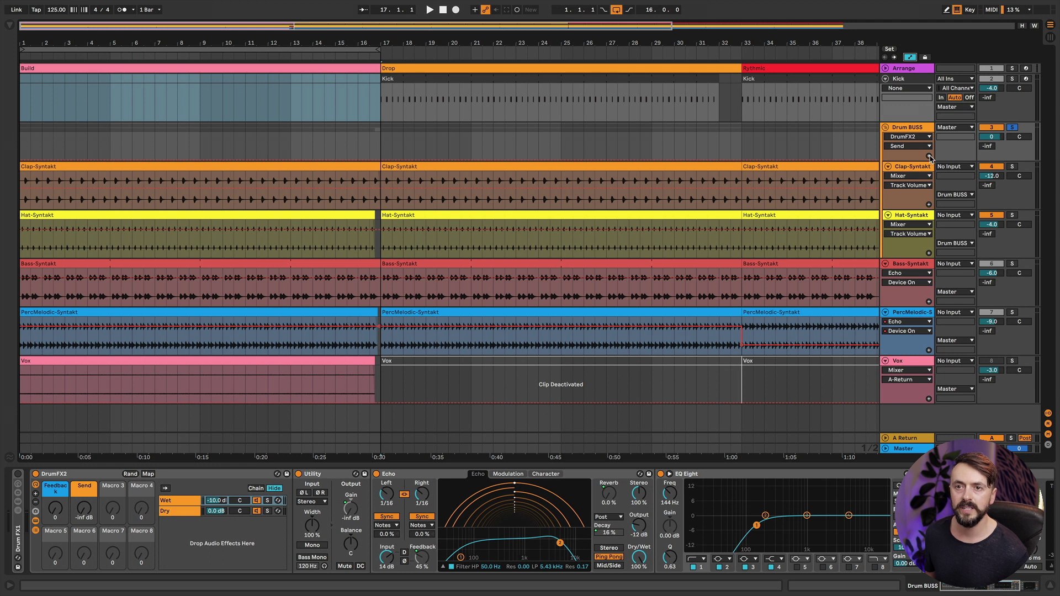
left_click(930, 157)
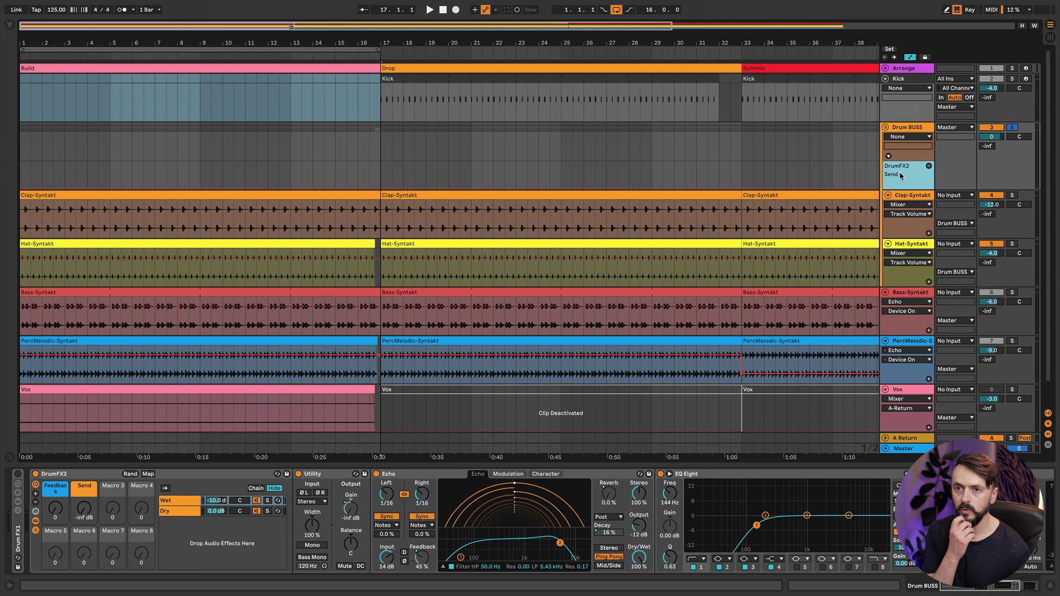
left_click(54, 509)
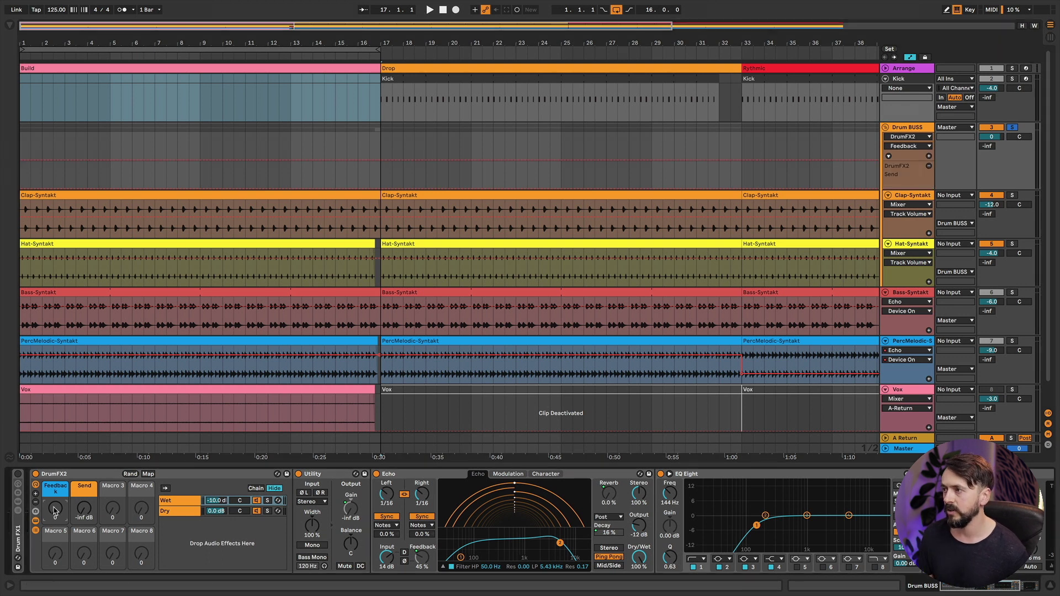
left_click(930, 156)
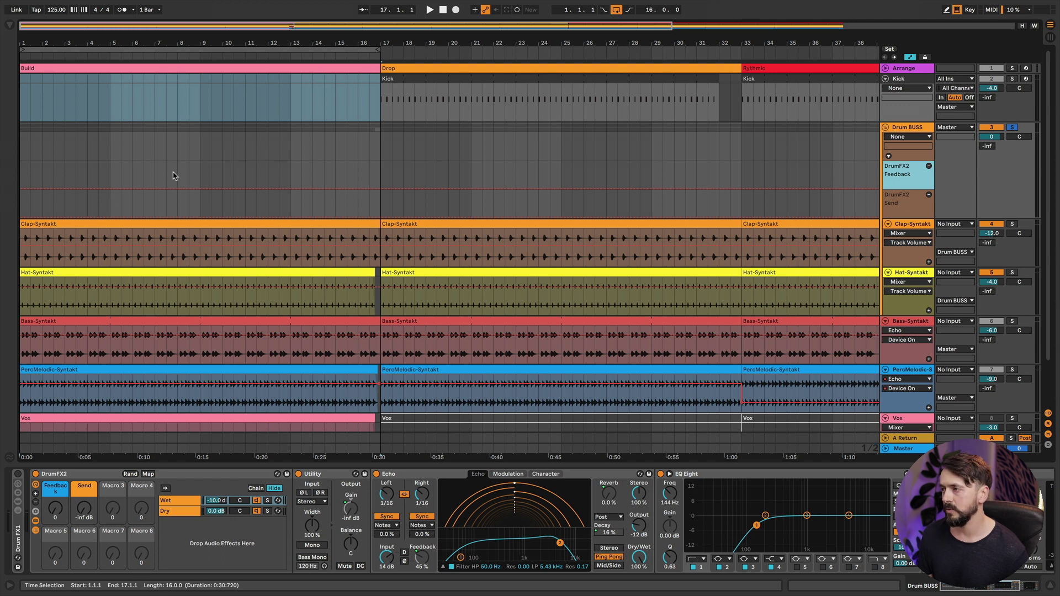
Set the loop to bars 9–17 and automate Send to ramp up to maximum across it, dropping to minimum at bar 17.
left_click(21, 217)
left_click_drag(279, 217, 393, 191)
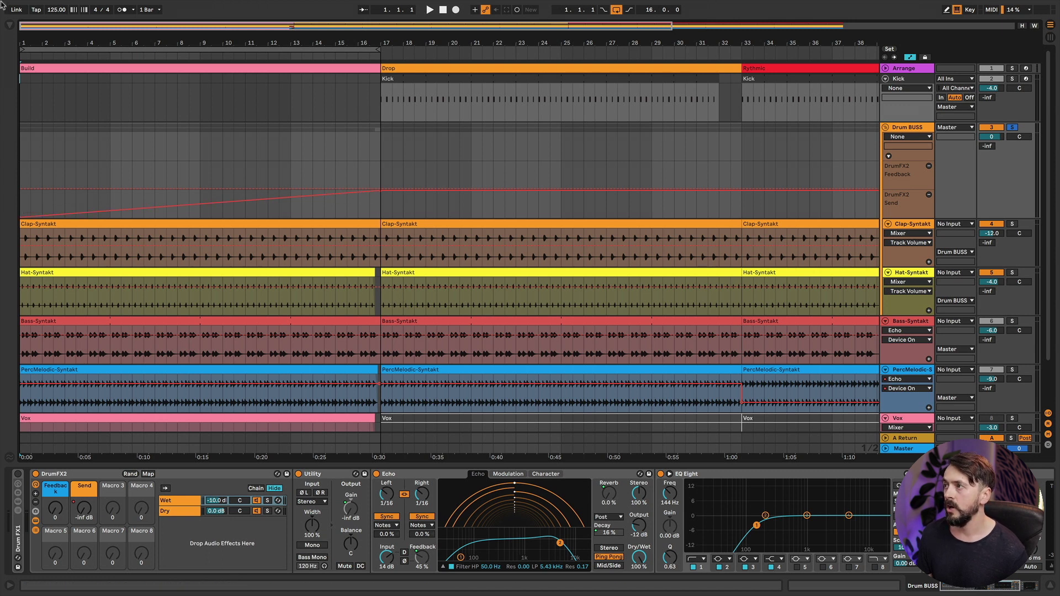
left_click_drag(25, 50, 199, 43)
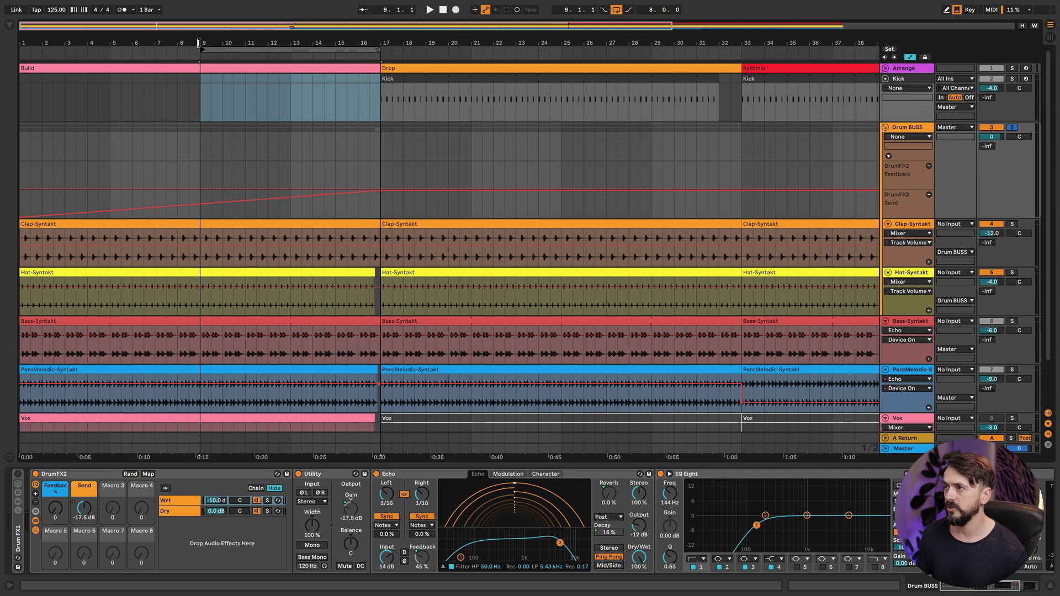
left_click_drag(21, 217, 201, 218)
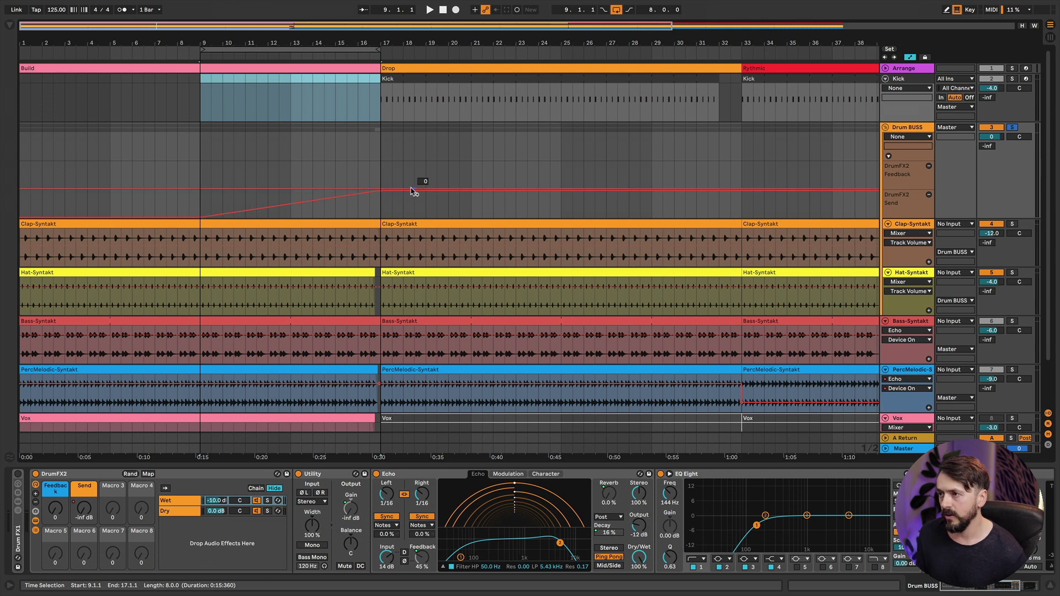
left_click_drag(399, 192, 381, 217)
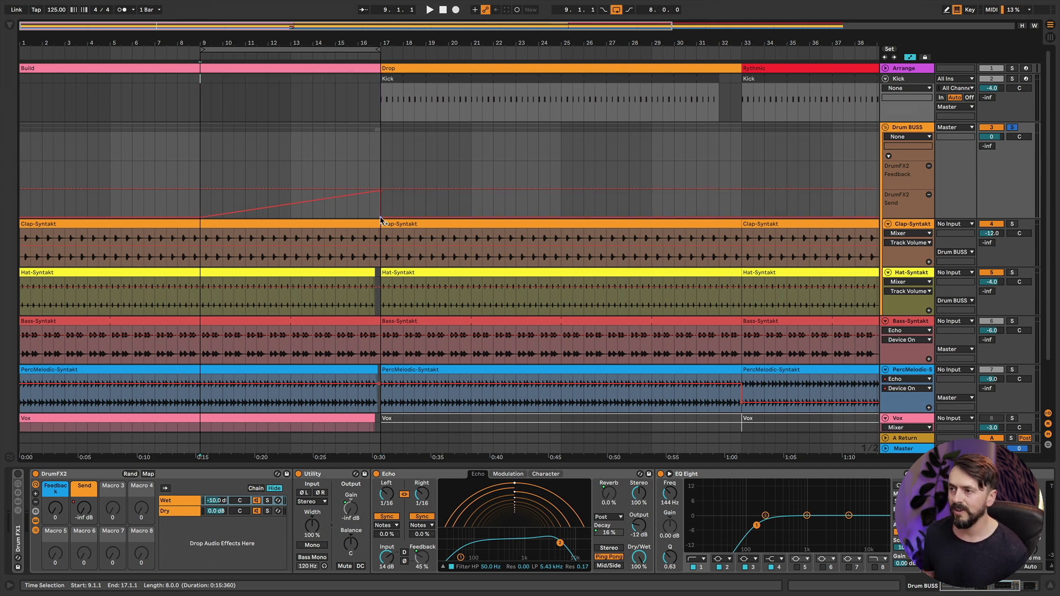
left_click_drag(388, 39, 595, 210)
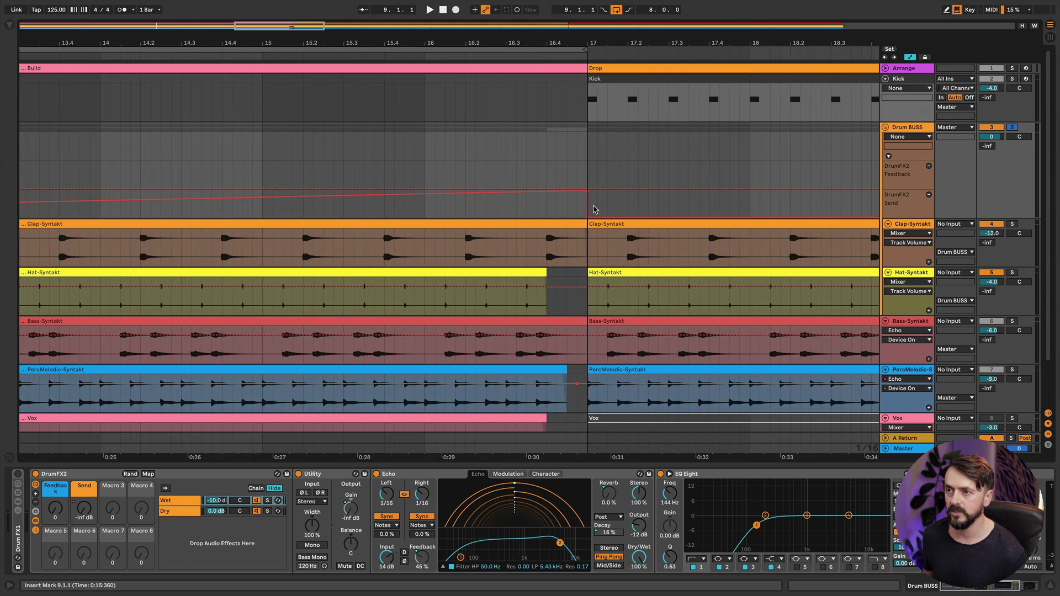
left_click_drag(599, 43, 607, 6)
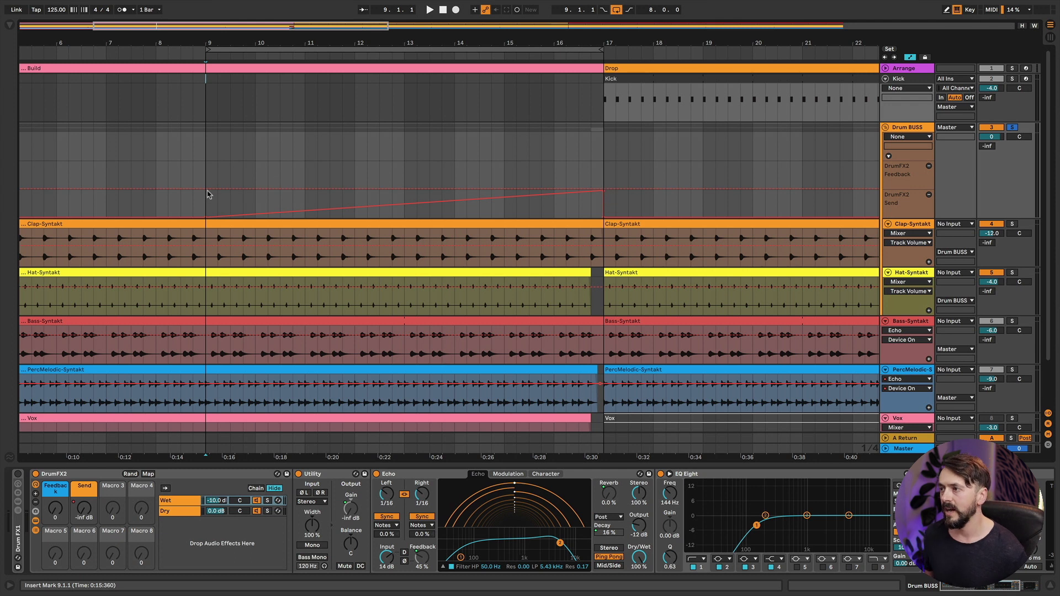
Automate the Feedback macro on the Drum BUSS to rise from 0 at bar 9 to 127 at bar 17.
left_click_drag(213, 189, 616, 162)
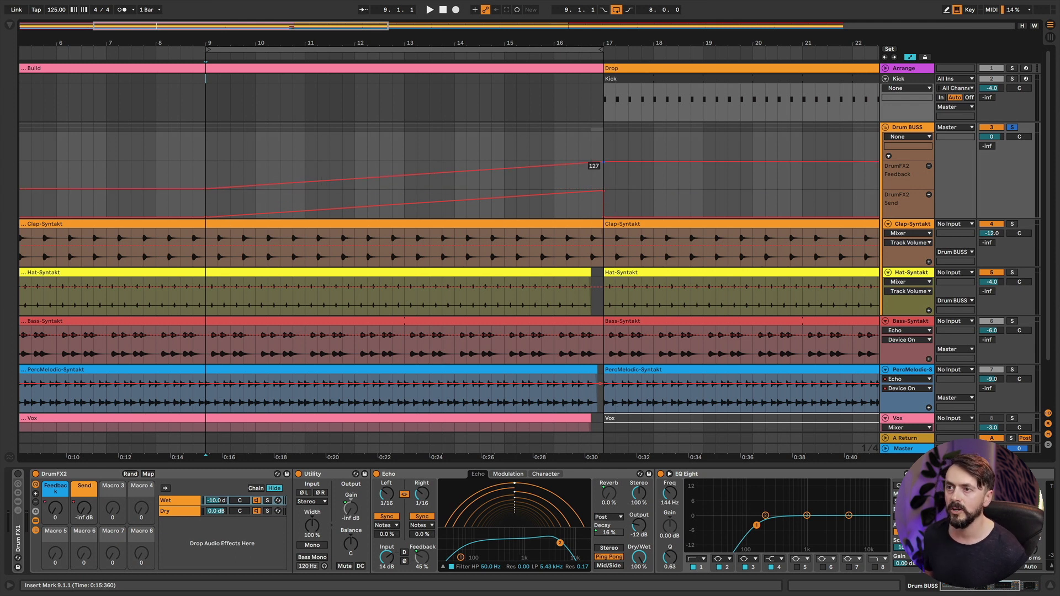
scroll(601, 171, "right", 5)
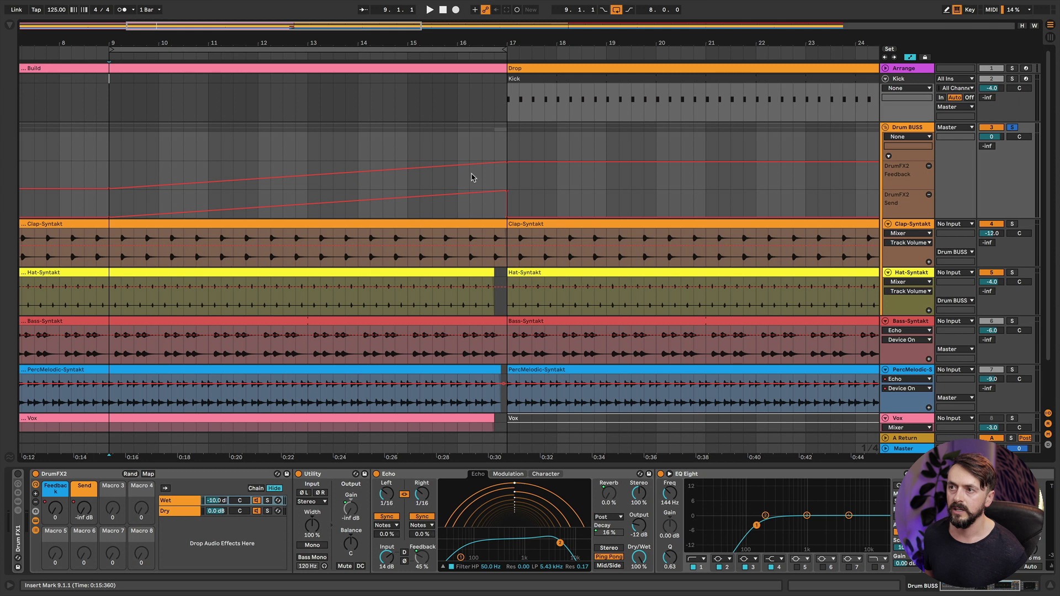
scroll(591, 189, "right", 1)
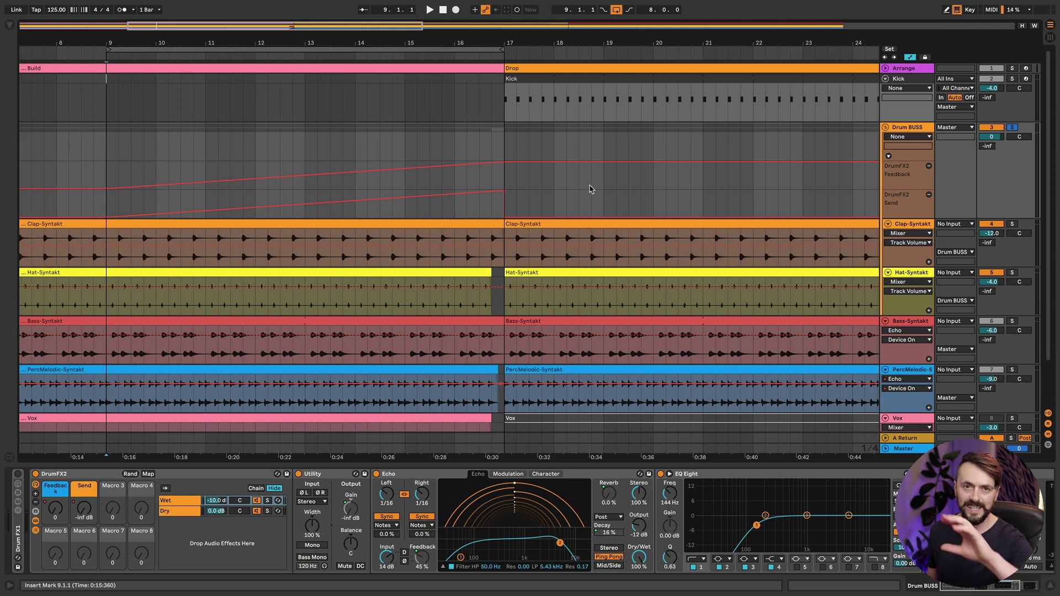
Turn off the loop, play the Build from bar 9, and solo the Kick track along with the Drum BUSS.
left_click(175, 50)
key("space")
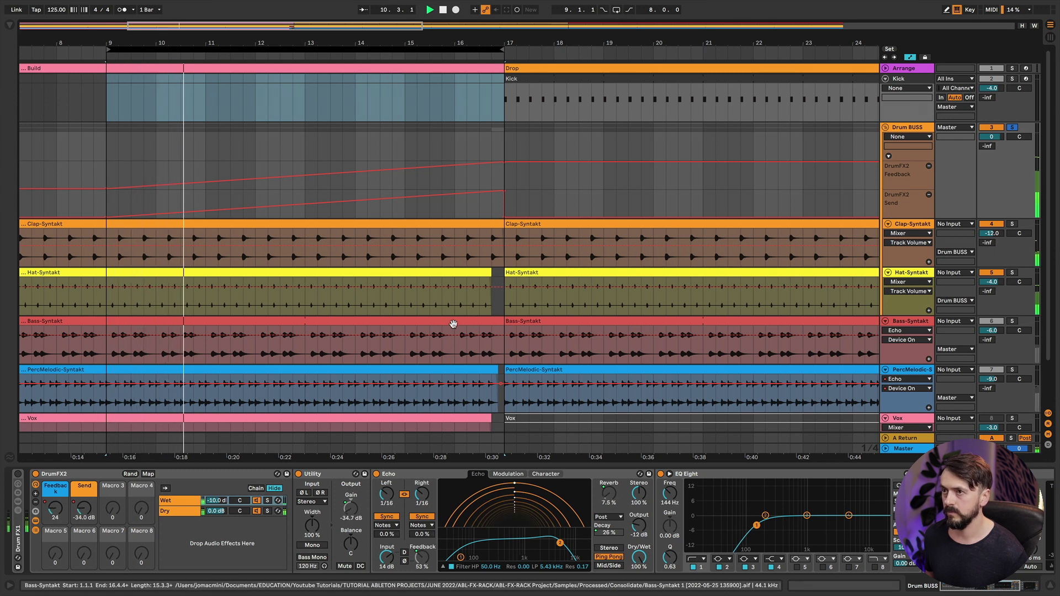
left_click(1016, 79)
left_click(1014, 79)
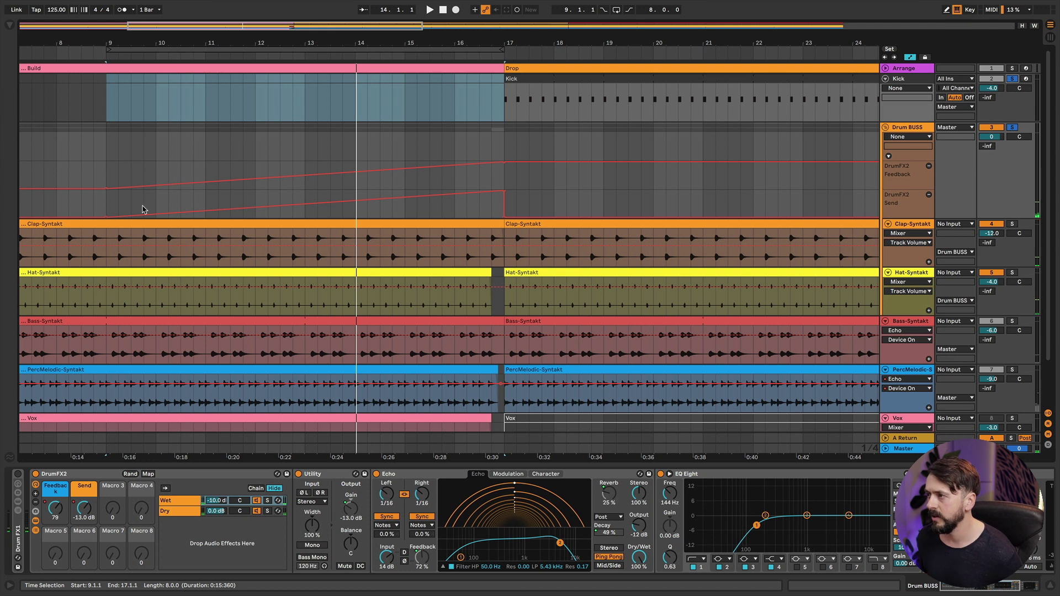
Raise the start of the Send ramp at bar 9 to about -13.5 dB, and fine-tune it during playback.
left_click_drag(160, 213, 106, 205)
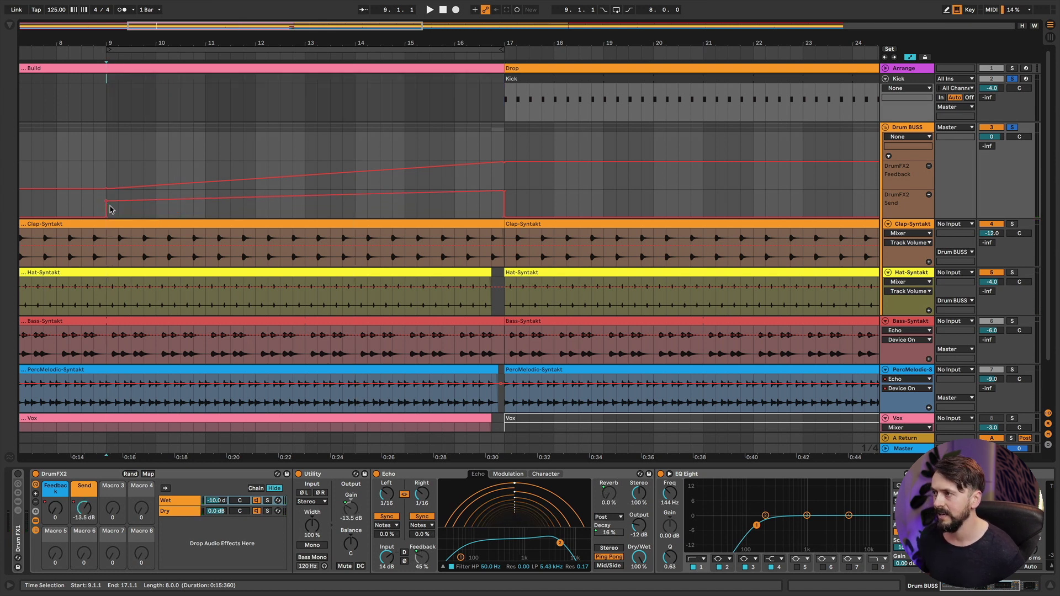
key("space")
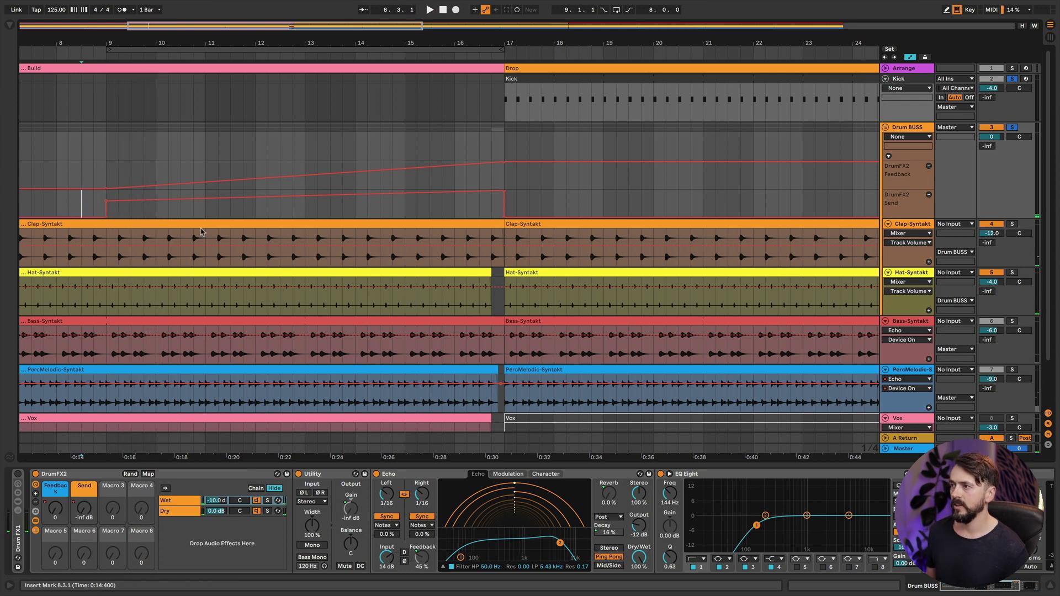
key("space")
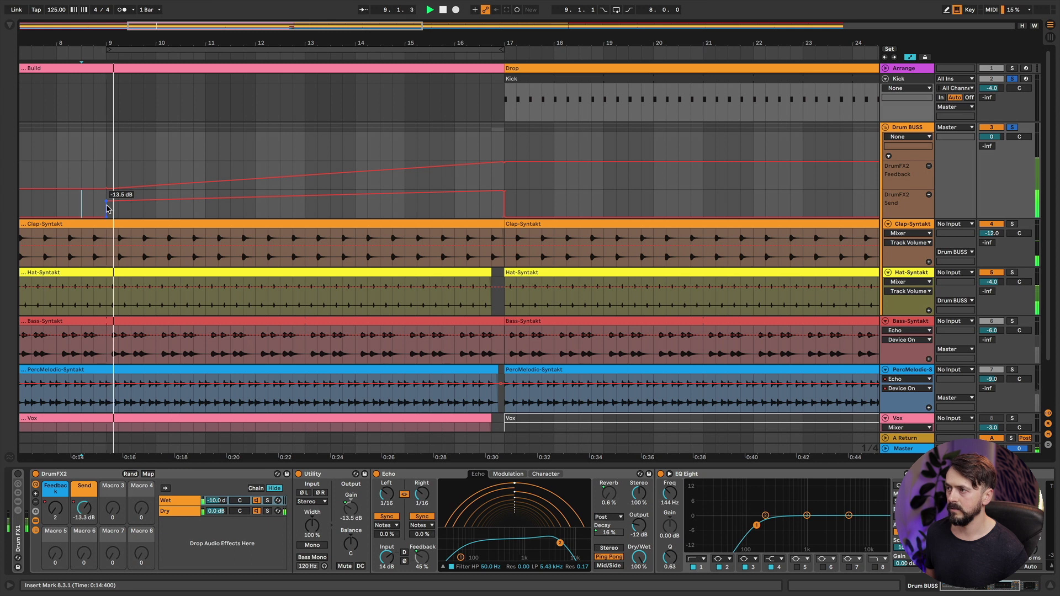
left_click_drag(106, 201, 106, 199)
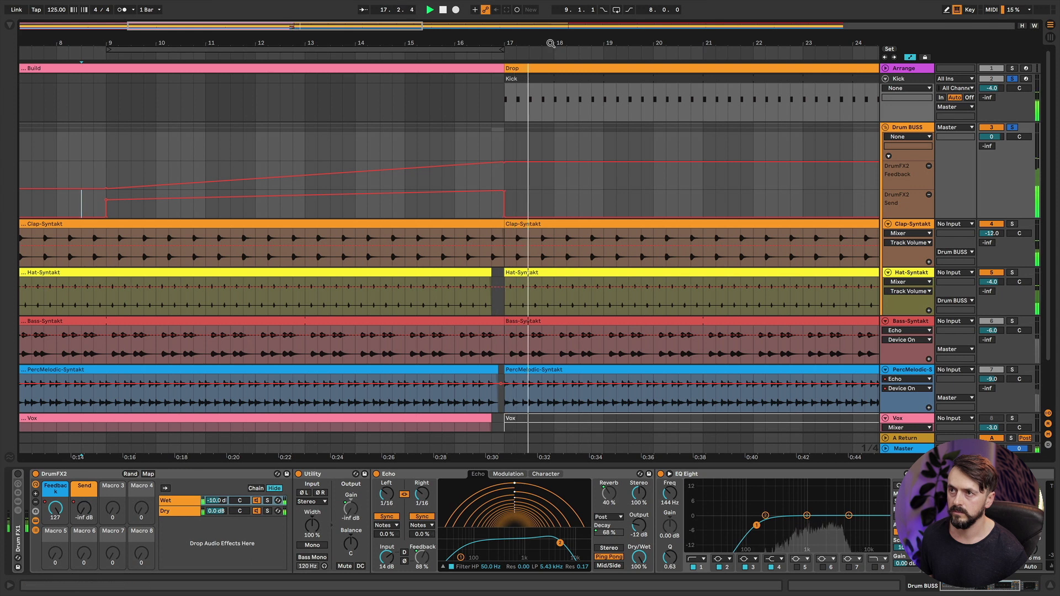
Automate Feedback to fall in a curve from 127 at bar 17 to 0 at bar 25.
left_click_drag(550, 43, 443, 26)
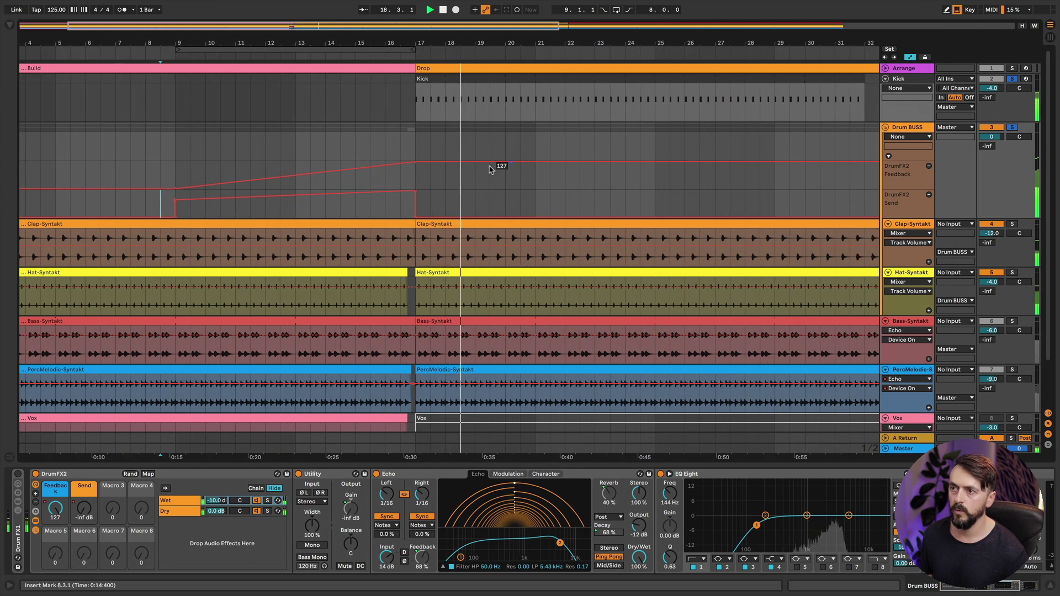
mouse_move(535, 164)
left_mouse_down()
mouse_move(655, 188)
mouse_move(549, 168)
left_mouse_up()
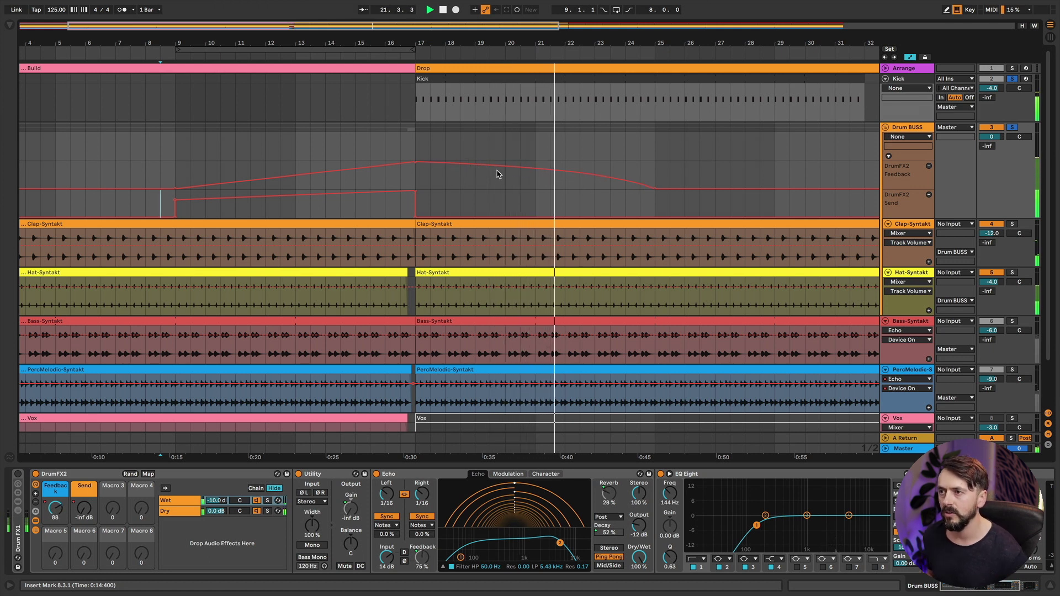
left_click(506, 165)
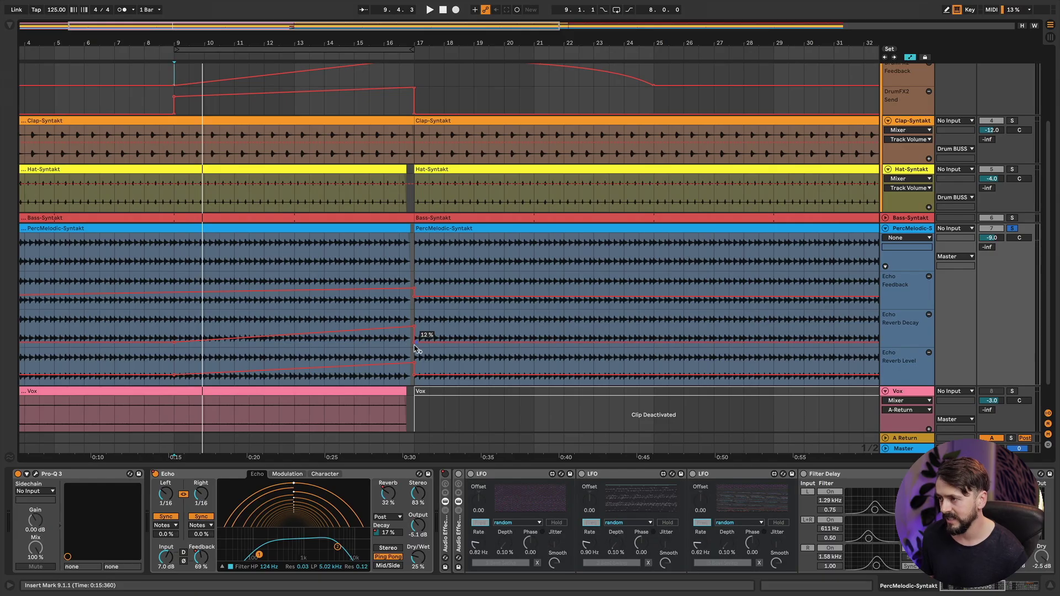
Play the PercMelodic track's Echo Feedback, Reverb Decay and Reverb Level automation from bar 9, and take the track off solo.
scroll(417, 348, "left", 5)
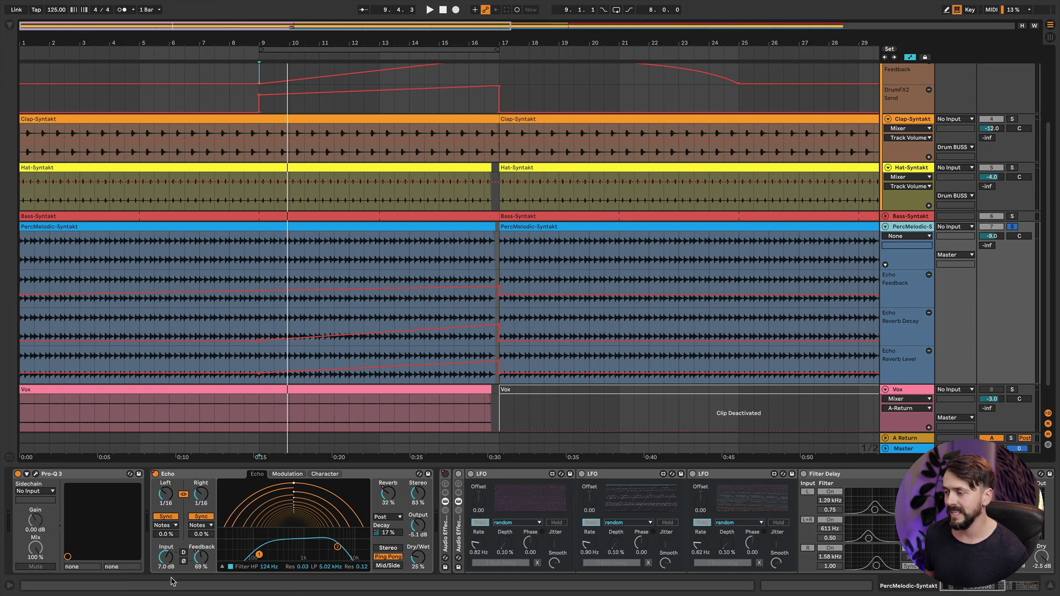
left_click(79, 226)
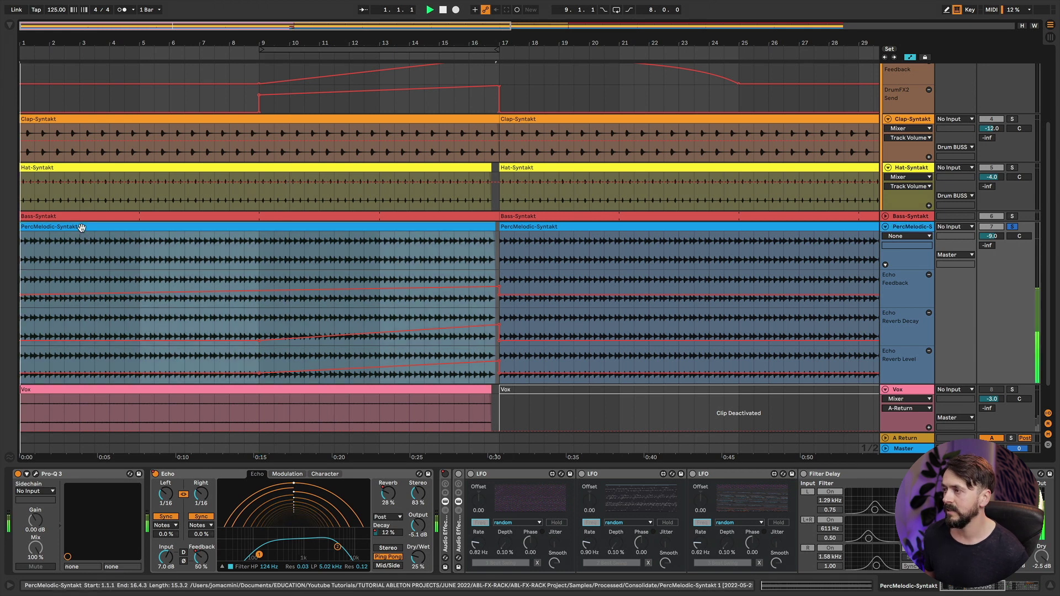
left_click(262, 286)
key("space")
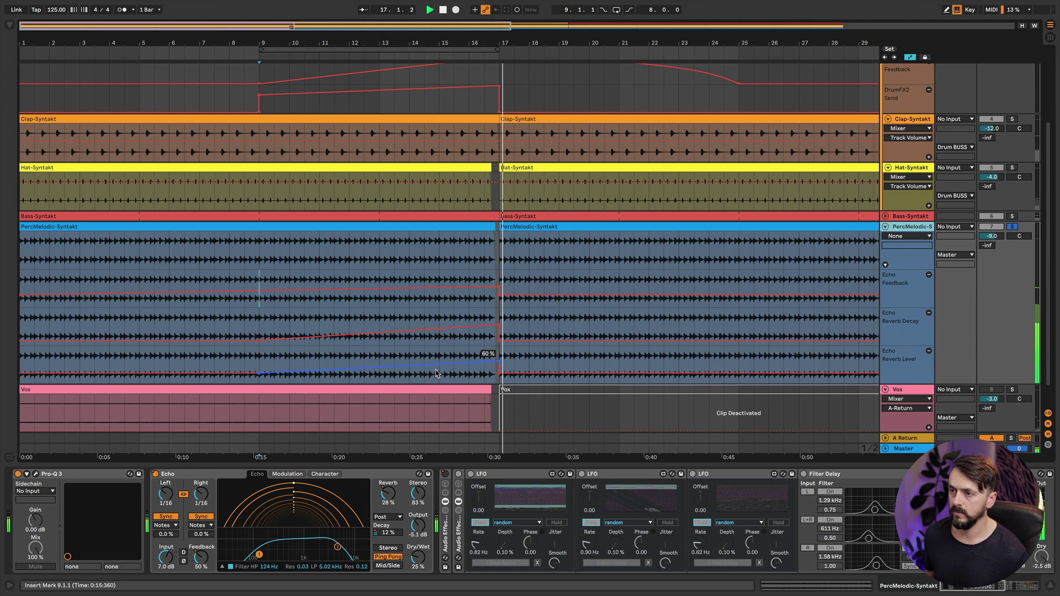
left_click(1012, 227)
key("space")
left_click(398, 228)
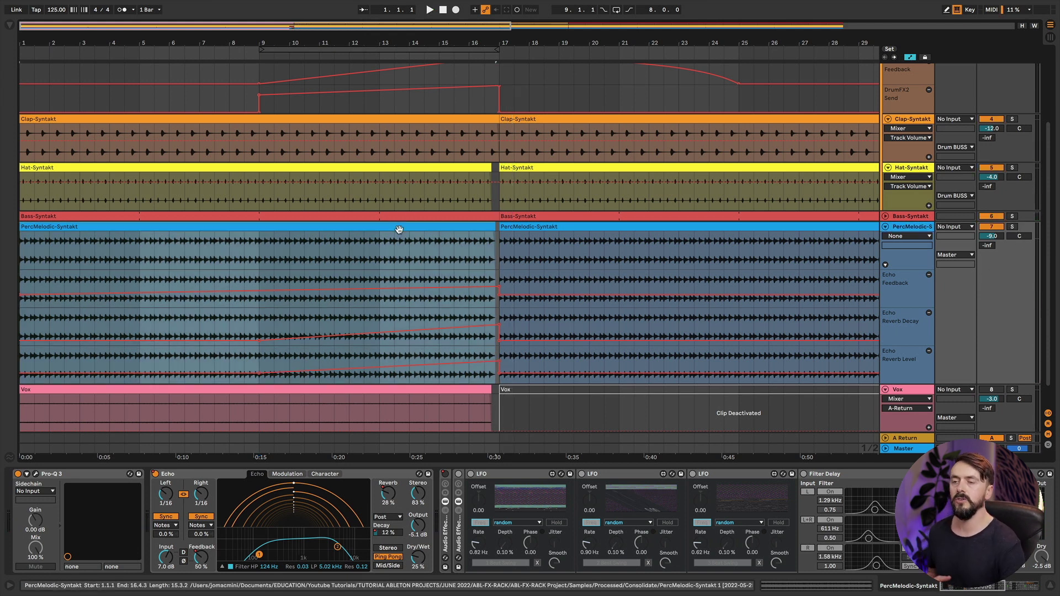
Play the full arrangement from bar 1 and review the Drum BUSS and PercMelodic automation together.
left_click_drag(427, 42, 317, 42)
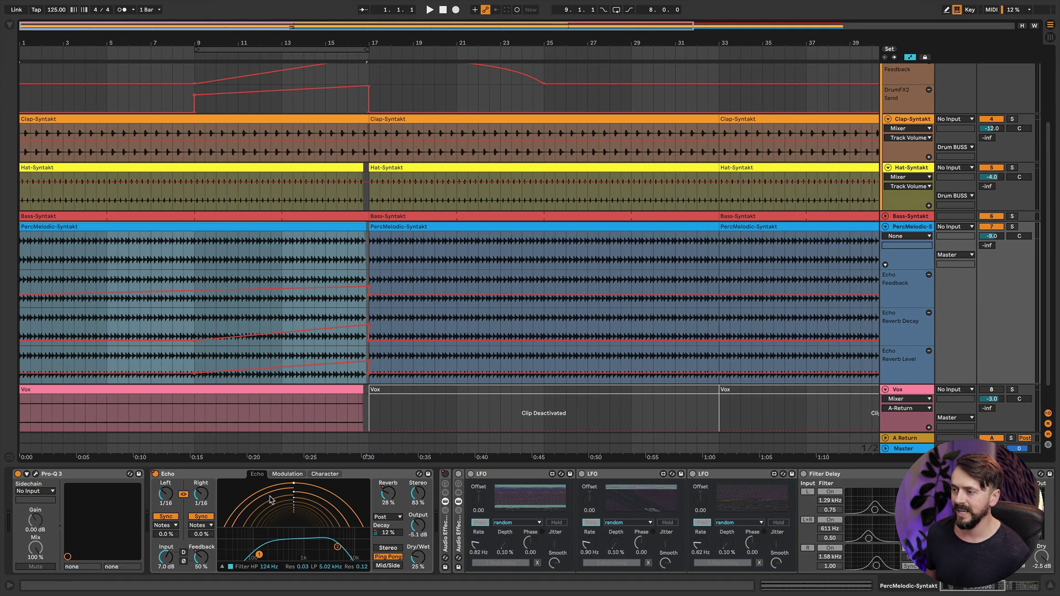
key("space")
scroll(329, 210, "up", 4)
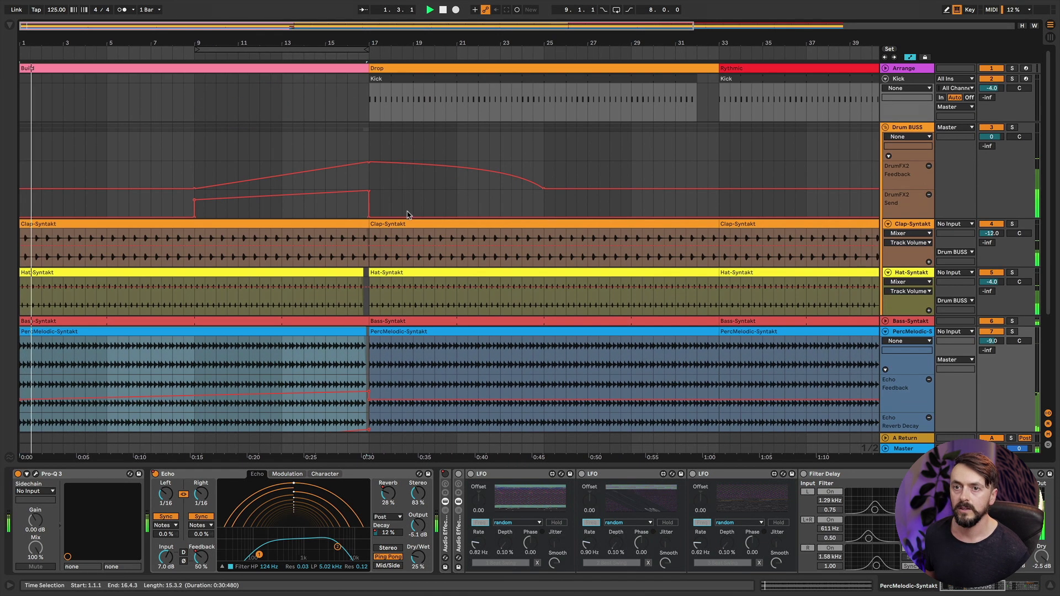
scroll(927, 173, "down", 3)
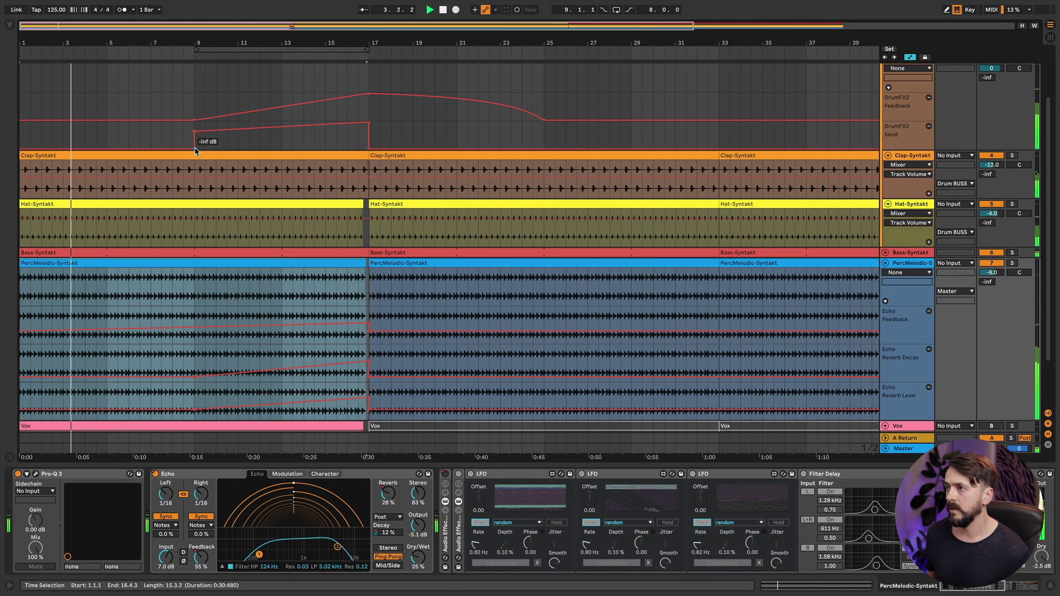
Play the arrangement from bar 9 and review the Drum BUSS and PercMelodic automation, then stop at bar 25.
left_click(193, 104)
scroll(470, 311, "down", 3)
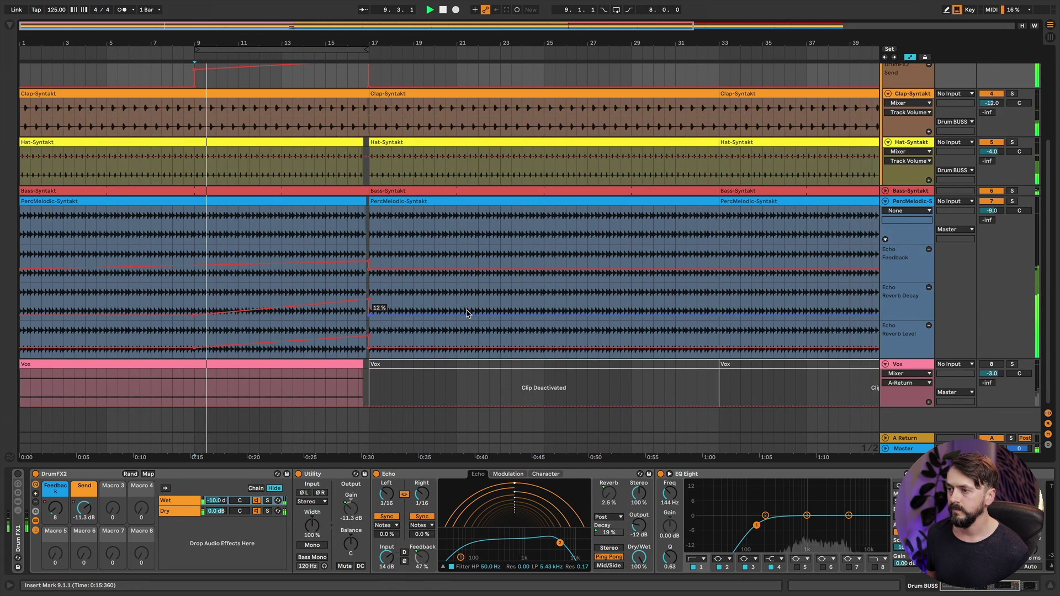
scroll(762, 268, "up", 5)
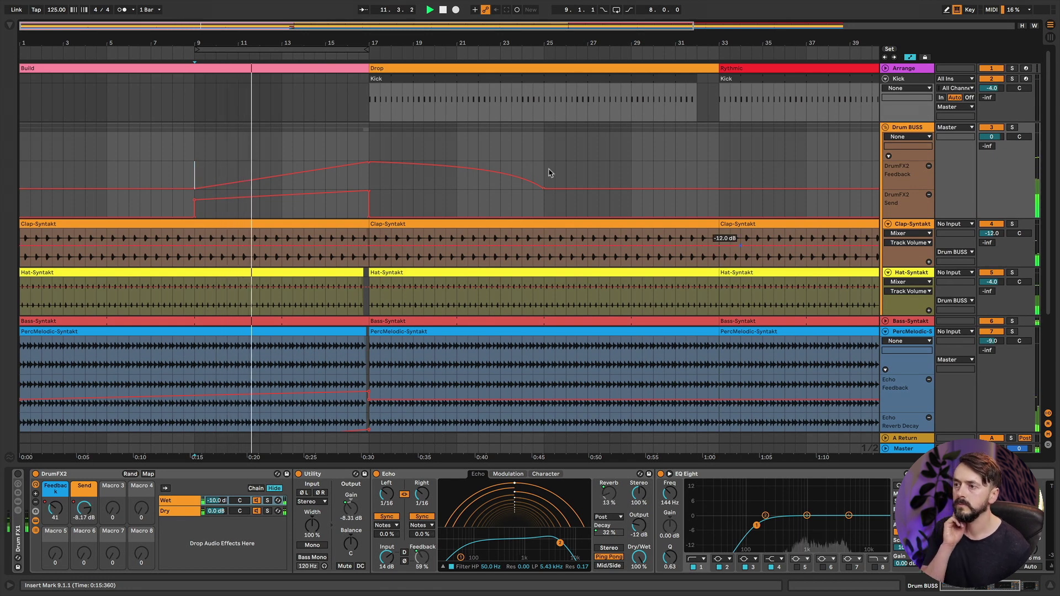
left_click(897, 129)
left_click(554, 171)
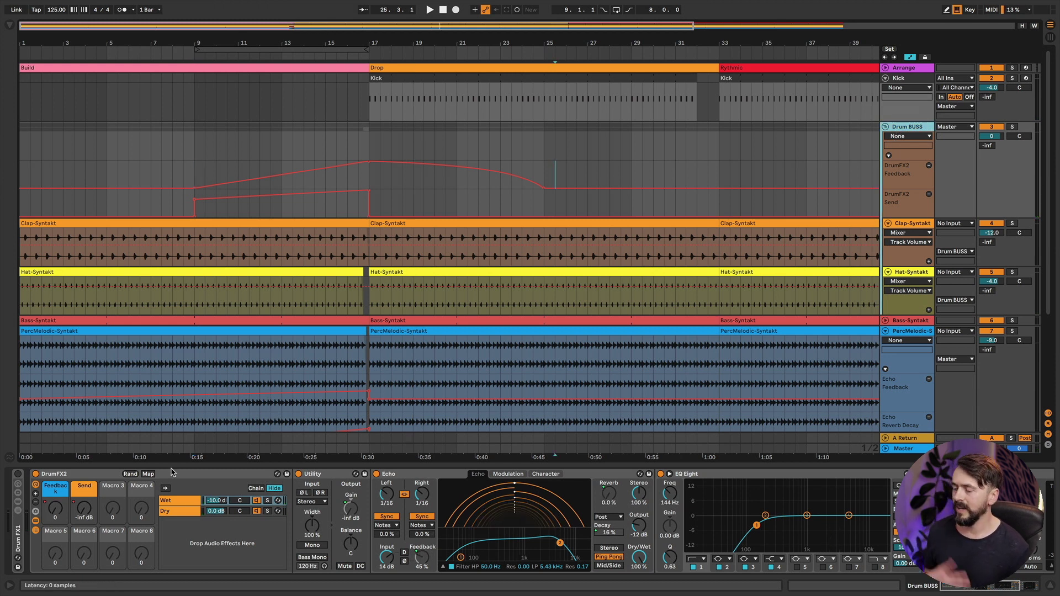
Rename the delay rack DrumFX2TEST and save it as an Audio Effect Rack preset in the User Library.
left_click(67, 478)
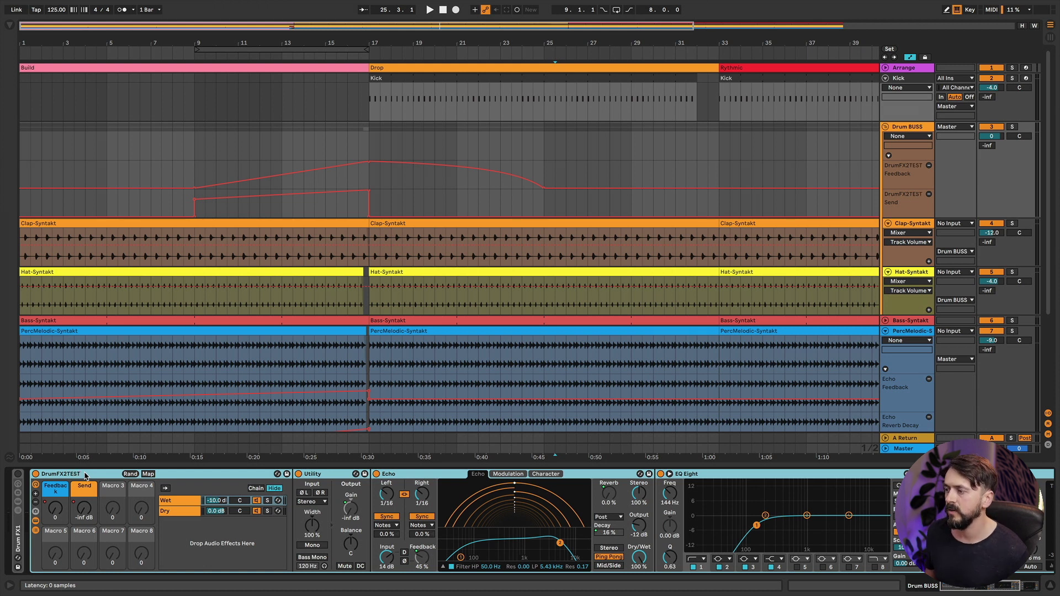
left_click(287, 474)
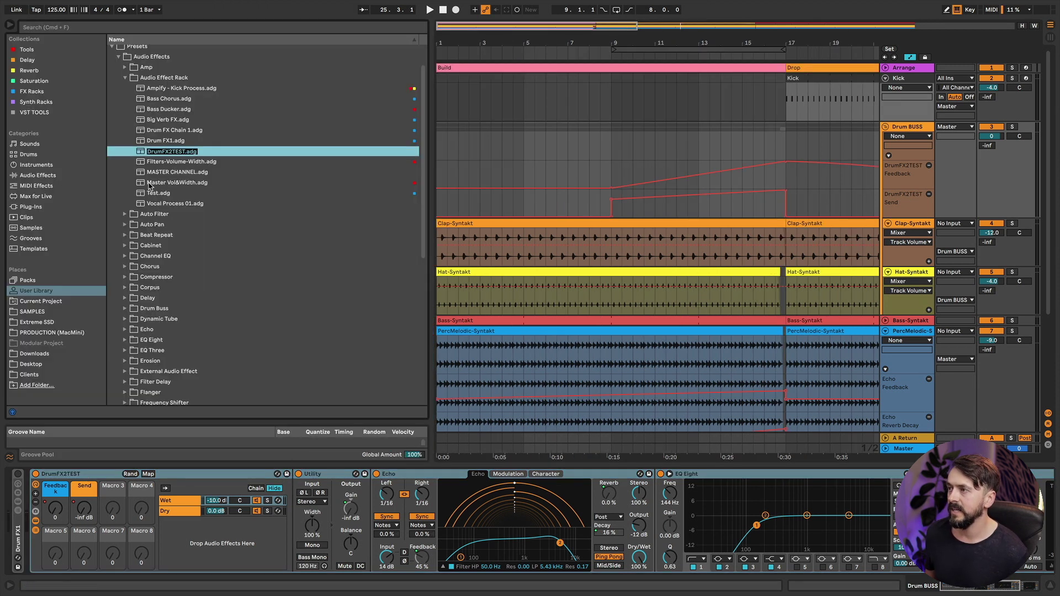
Assign the DrumFX2TEST.adg preset to the FX Racks collection and open that collection.
right_click(166, 154)
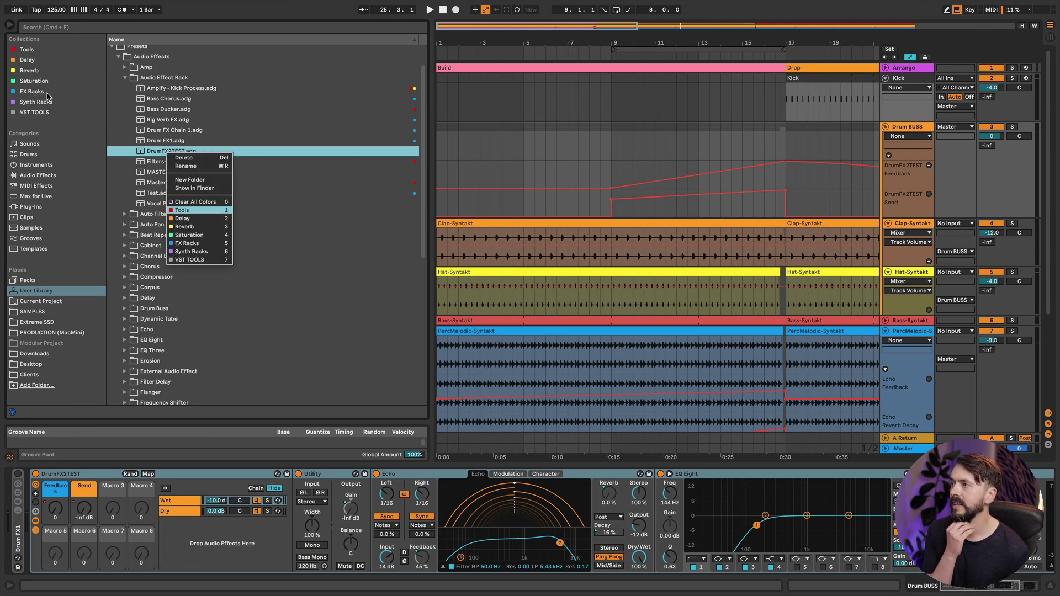
left_click(195, 244)
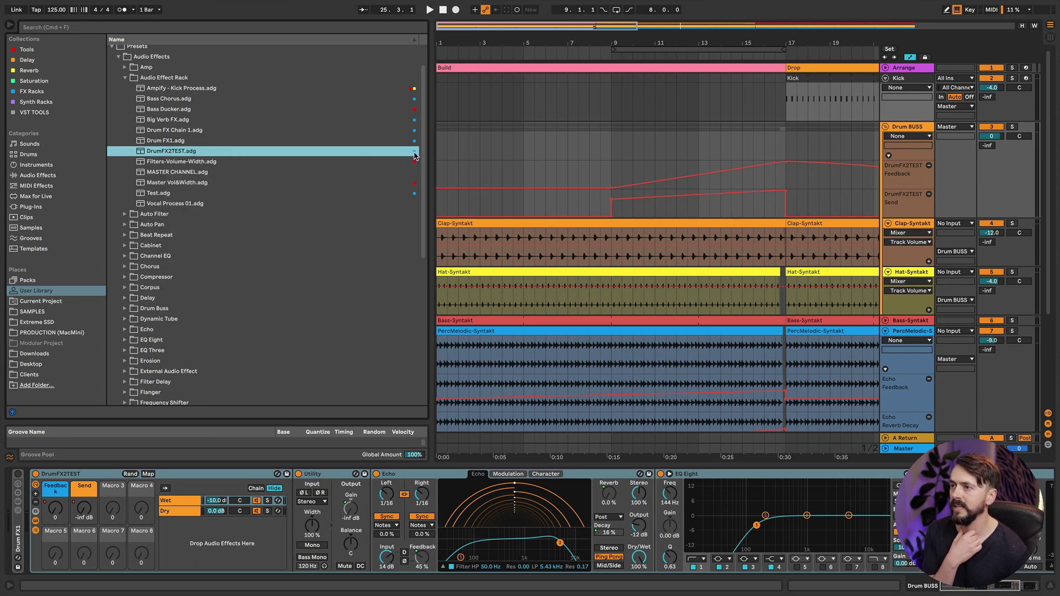
left_click(32, 92)
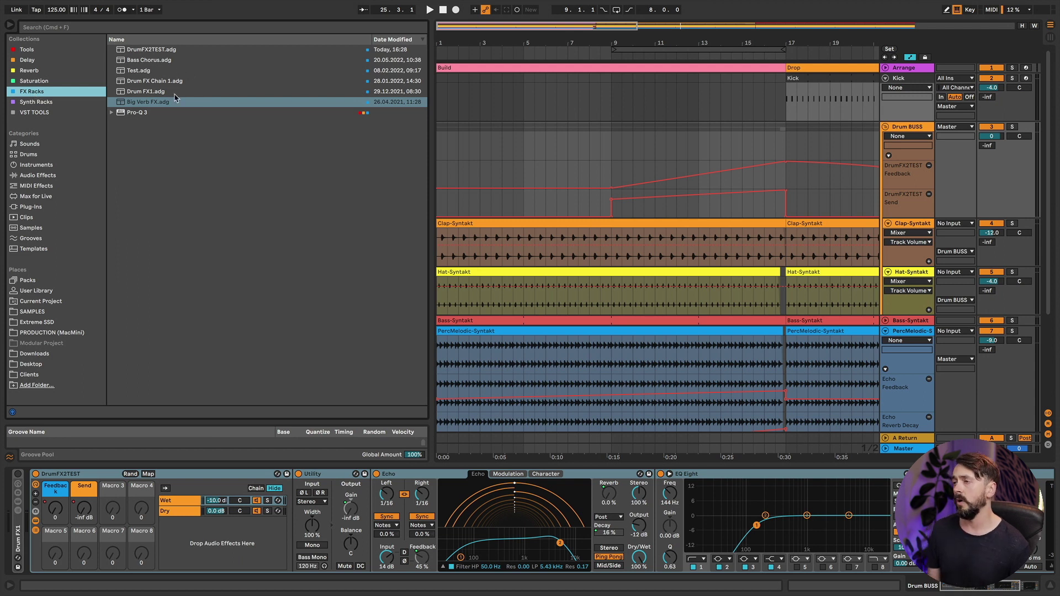
Collapse and deactivate the existing DrumFX2TEST rack, and load the saved DrumFX2TEST.adg preset after it on Drum BUSS.
double_click(188, 476)
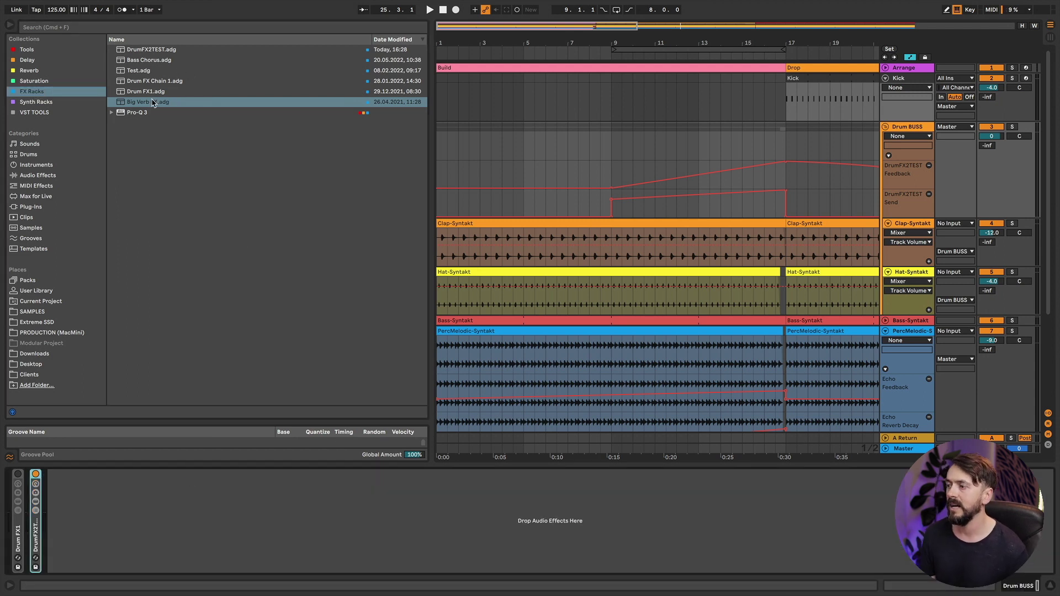
left_click(36, 474)
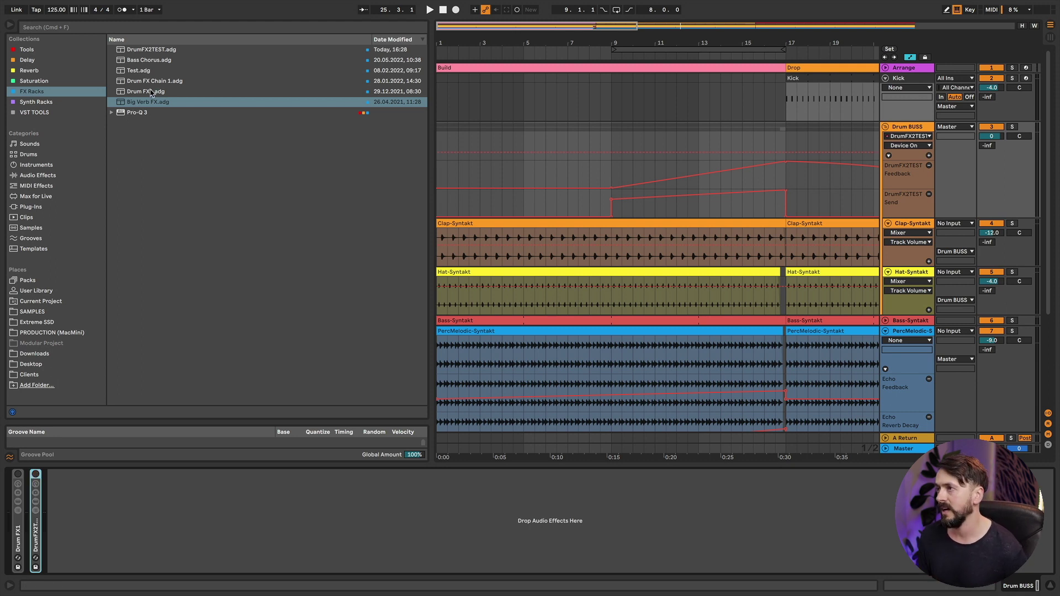
left_click_drag(155, 51, 137, 548)
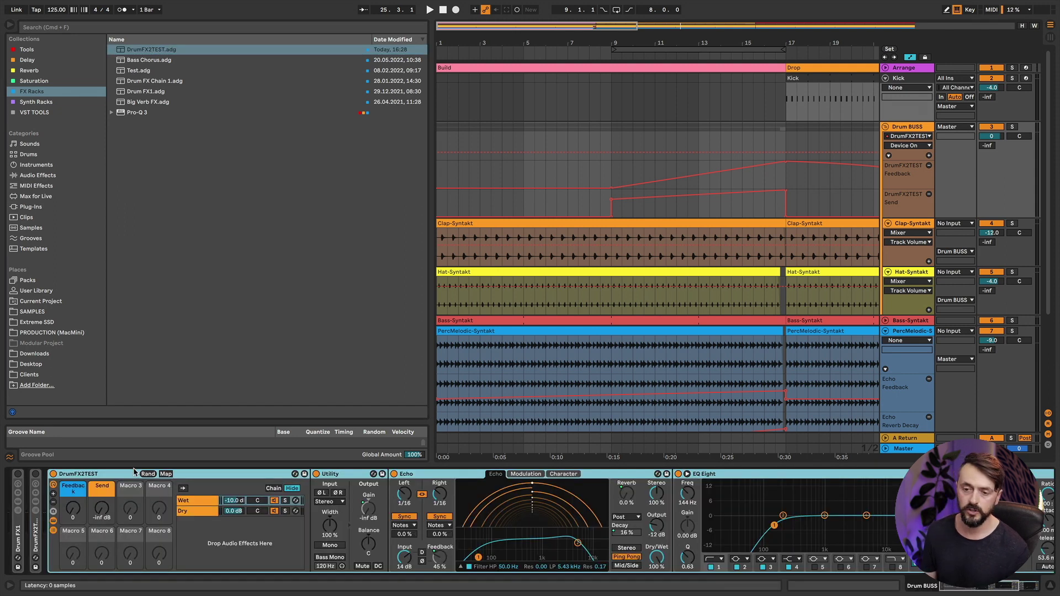
Automate the newly loaded rack's macros from bar 1 to bar 17, ramping Feedback up to 127 and Send up to 0 dB.
left_click(73, 509)
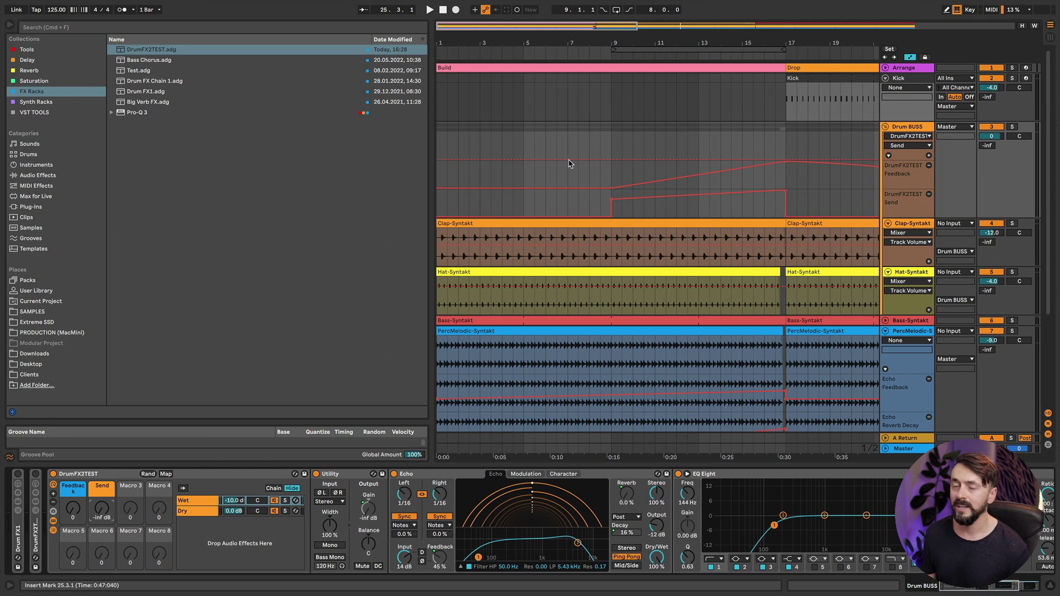
left_click(929, 157)
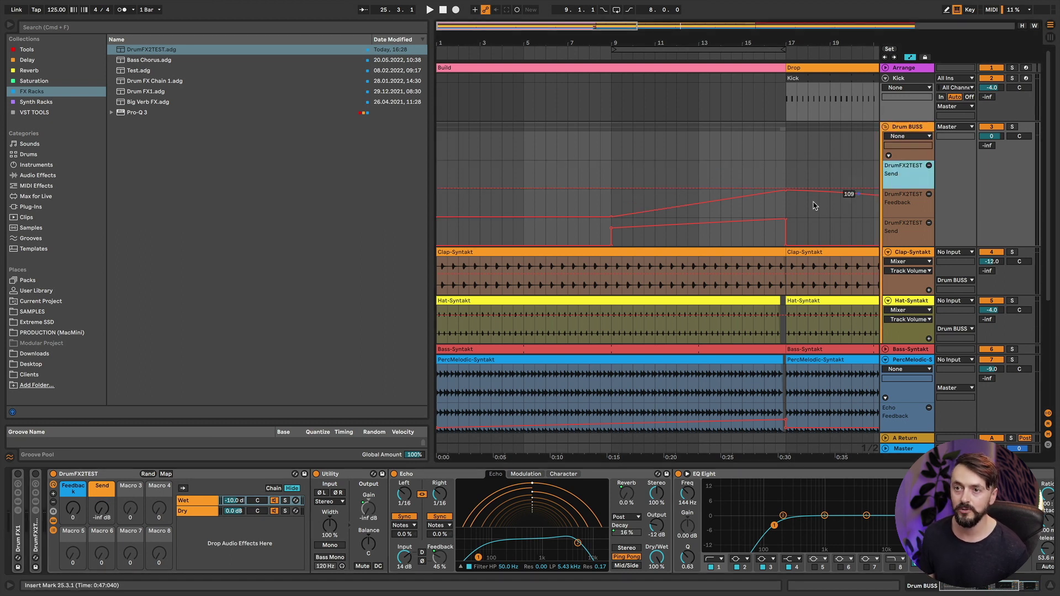
left_click(509, 155)
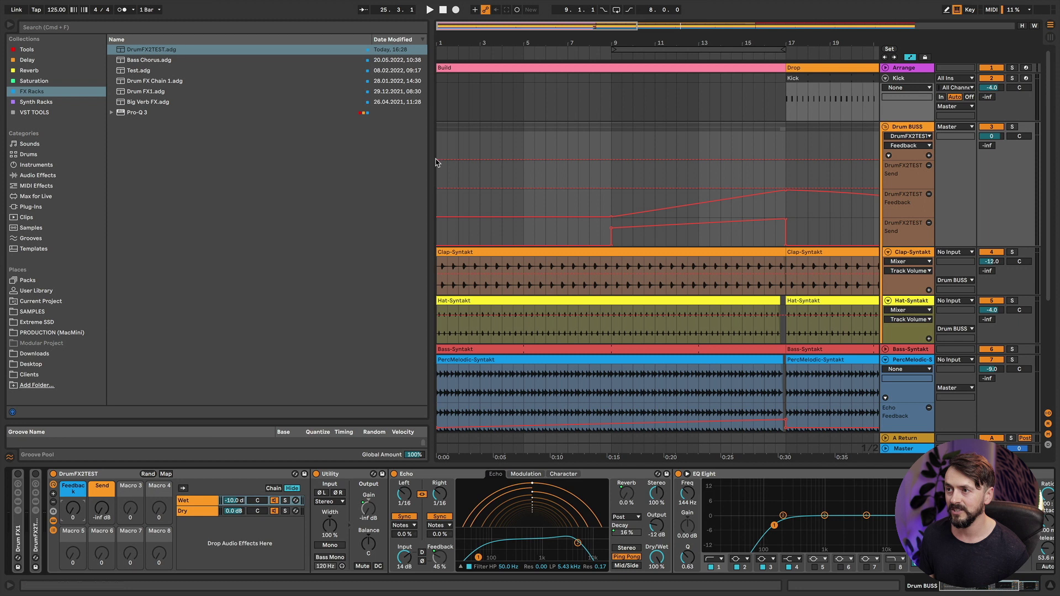
left_click_drag(442, 161, 797, 134)
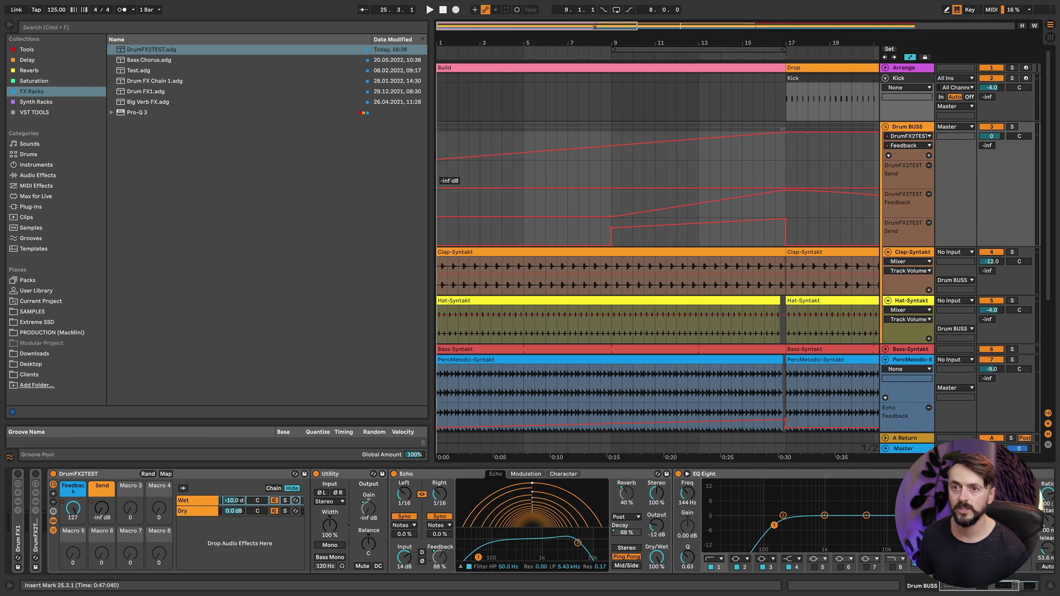
left_click_drag(569, 188, 786, 162)
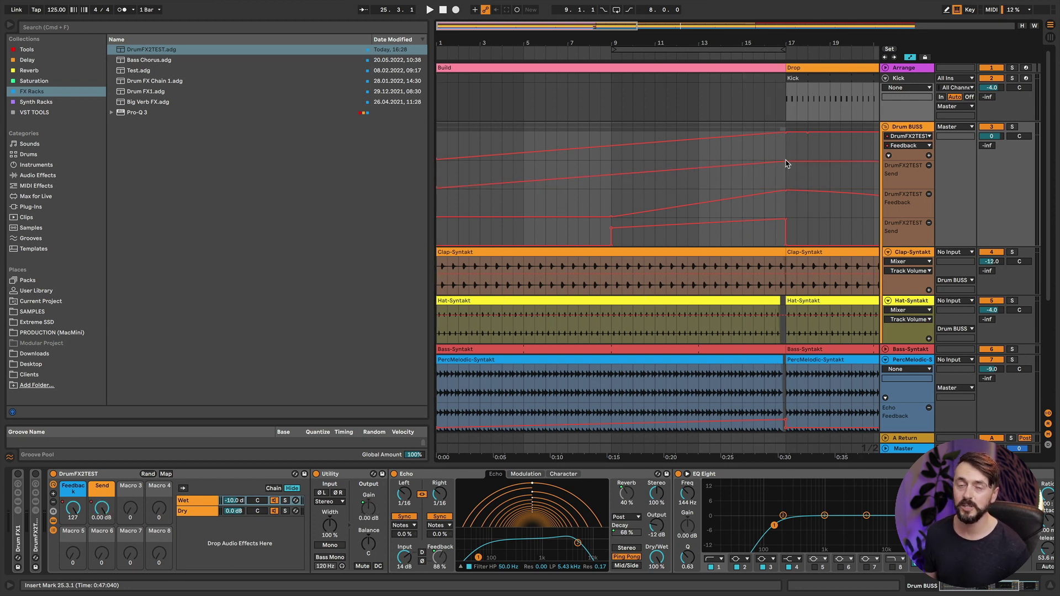